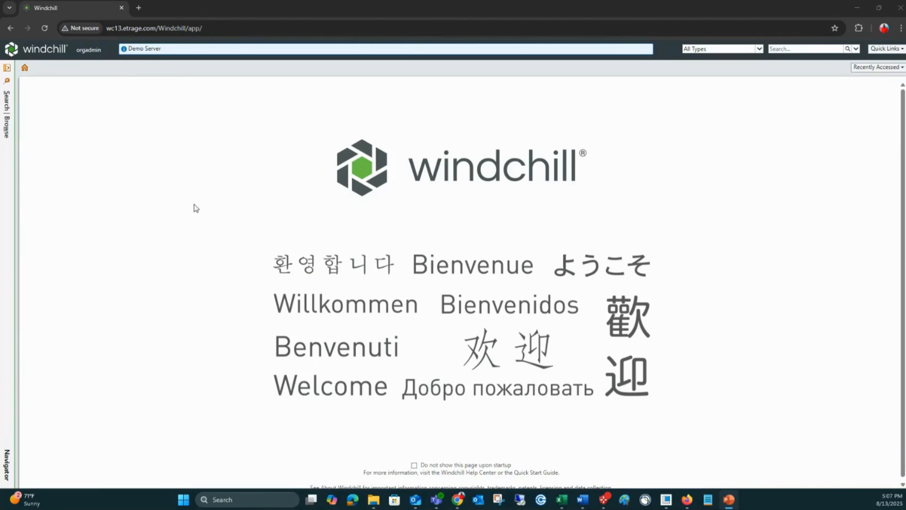
Step: Open the home page and examine the workspaces, the Checked-Out Work table and the list of tables available for customization
{"action": "left_click", "coordinate": [26, 68]}
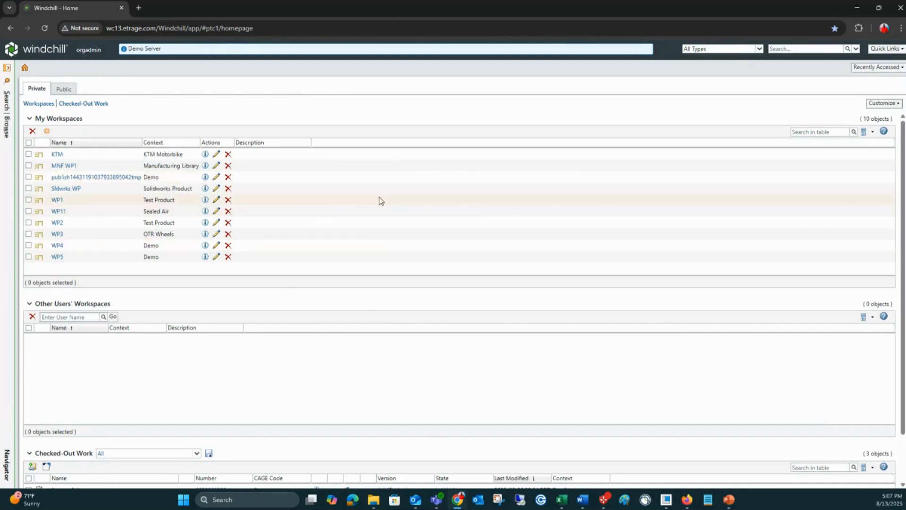
{"action": "scroll", "coordinate": [340, 321], "scroll_direction": "down", "scroll_amount": 2}
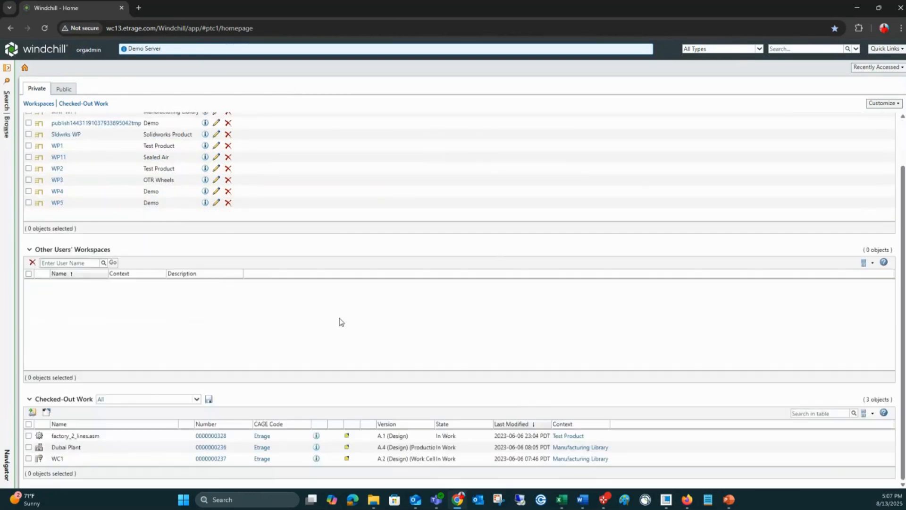
{"action": "scroll", "coordinate": [340, 322], "scroll_direction": "up", "scroll_amount": 2}
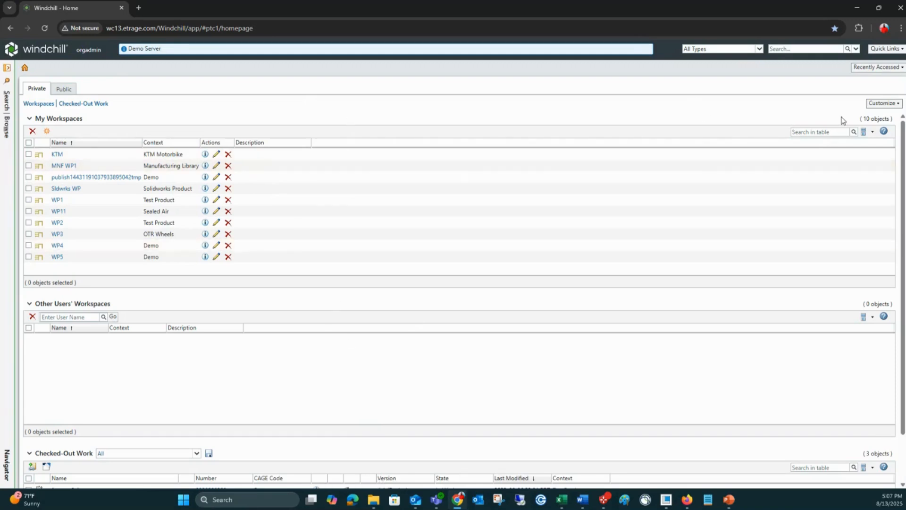
{"action": "left_click", "coordinate": [889, 105]}
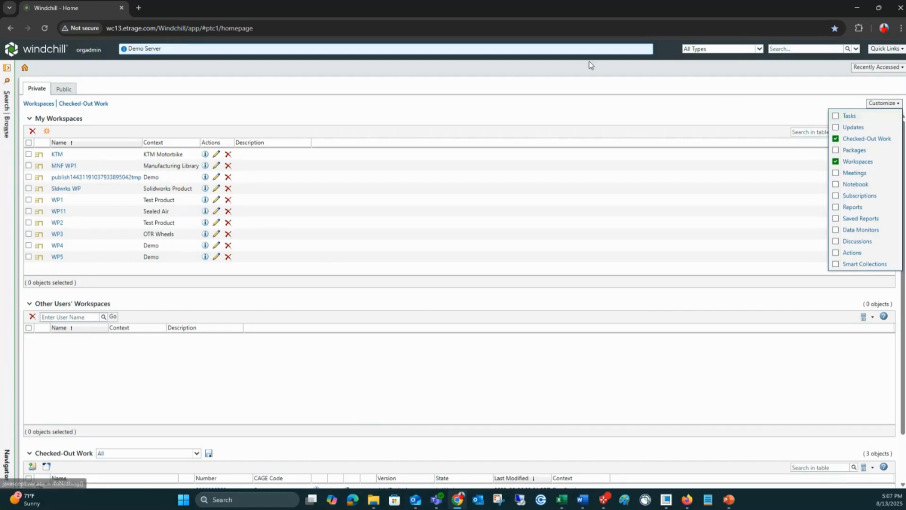
{"action": "left_click", "coordinate": [501, 113]}
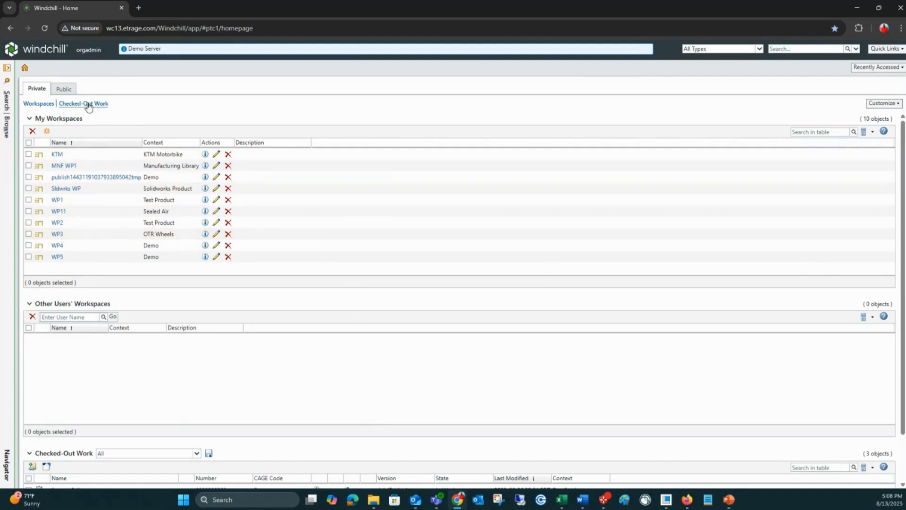
{"action": "left_click", "coordinate": [88, 105]}
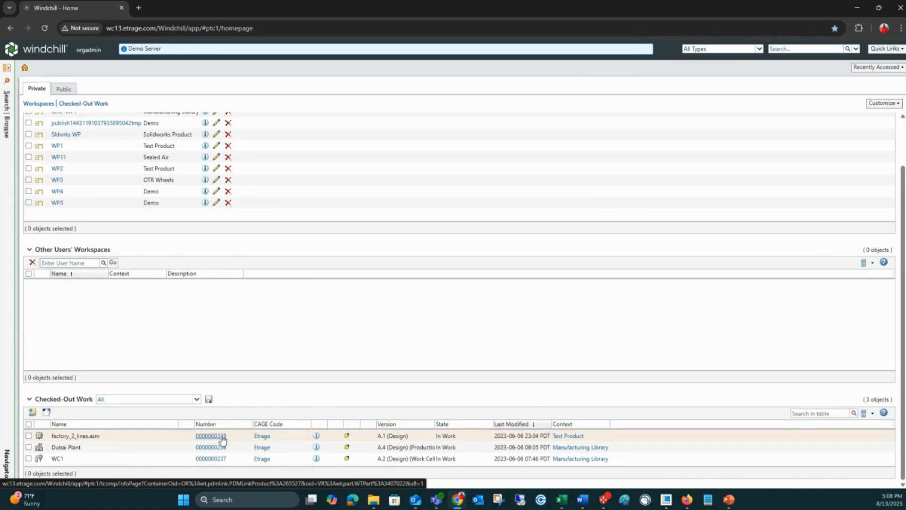
{"action": "scroll", "coordinate": [264, 265], "scroll_direction": "up", "scroll_amount": 2}
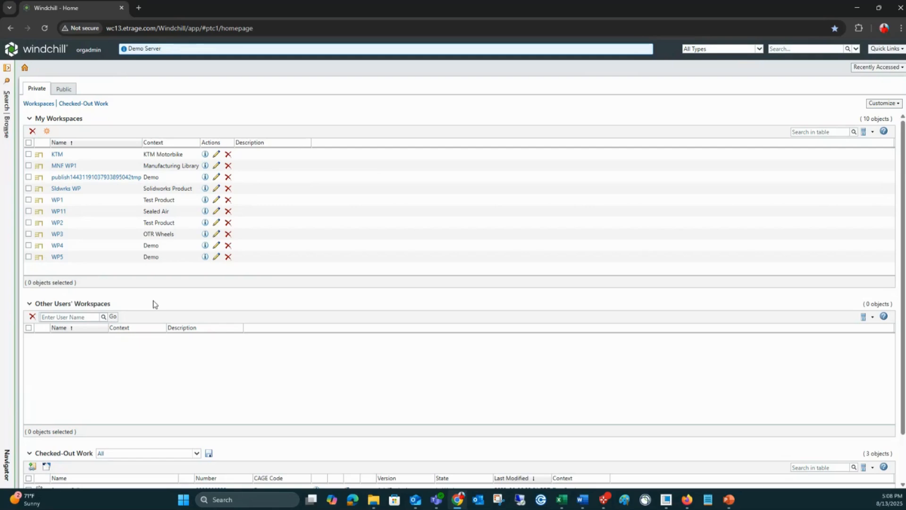
Step: Find the demo user, list that user's workspaces under Other Users' Workspaces, and open workspace WP1
{"action": "left_click", "coordinate": [103, 316]}
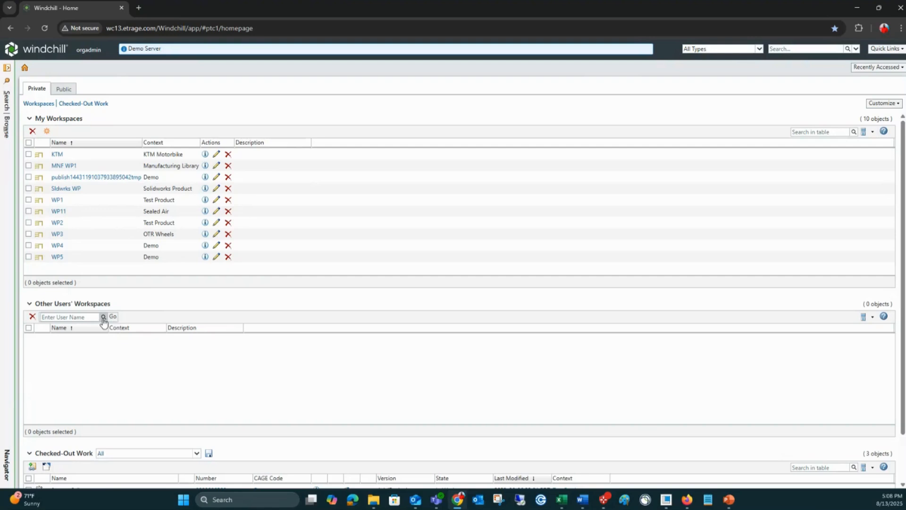
{"action": "left_click_drag", "start_coordinate": [725, 112], "coordinate": [519, 118]}
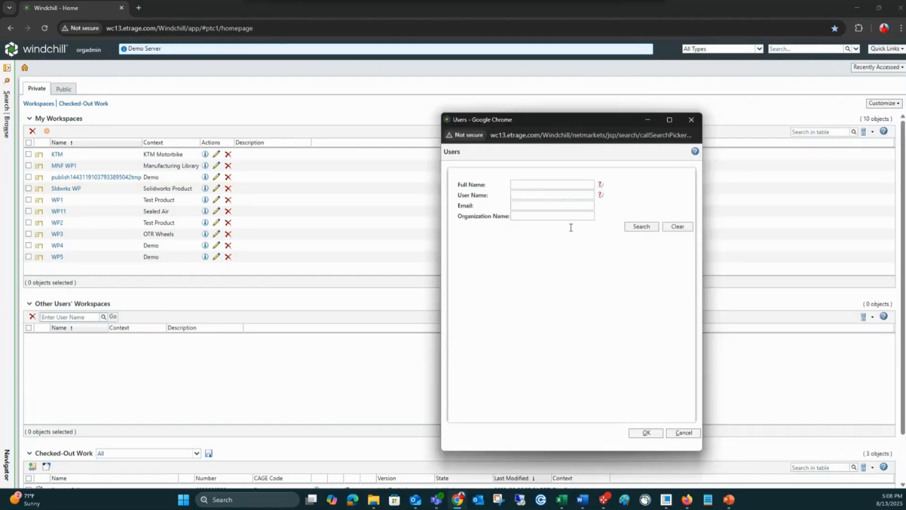
{"action": "left_click", "coordinate": [641, 227]}
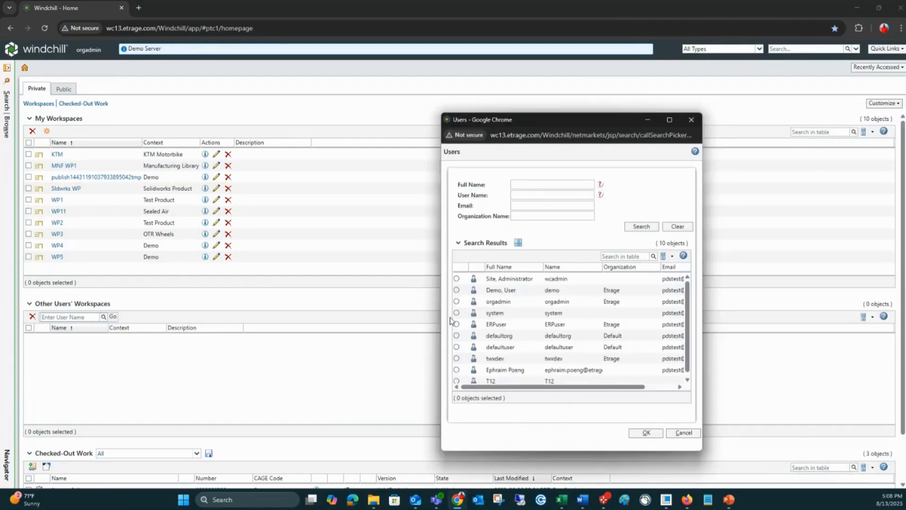
{"action": "left_click", "coordinate": [456, 290]}
{"action": "left_click", "coordinate": [645, 432]}
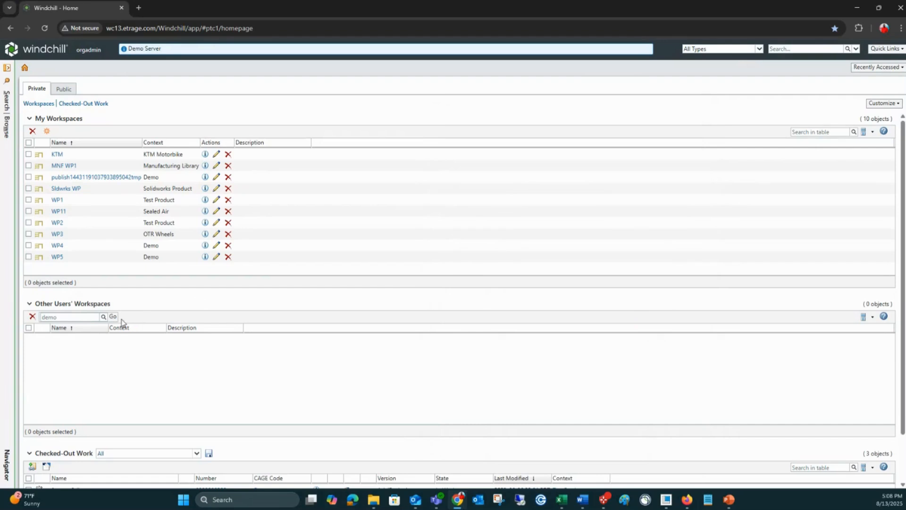
{"action": "left_click", "coordinate": [113, 318]}
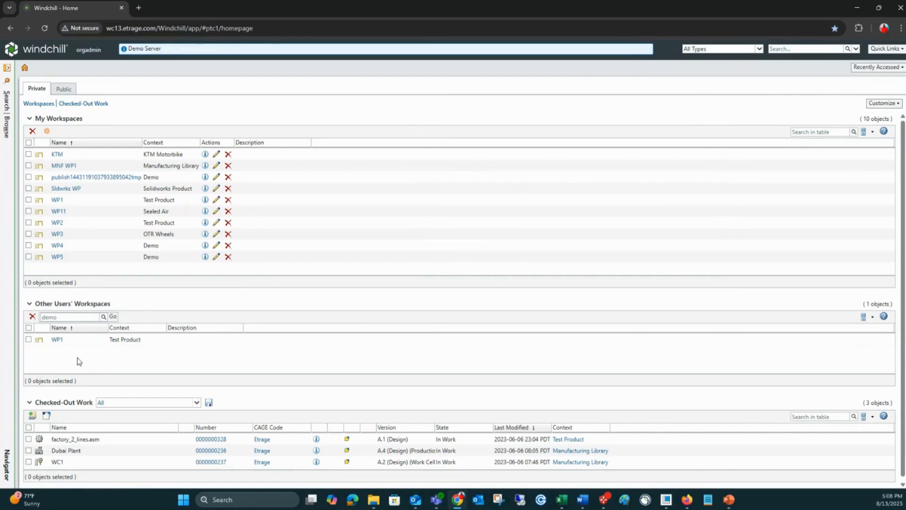
{"action": "left_click", "coordinate": [57, 339]}
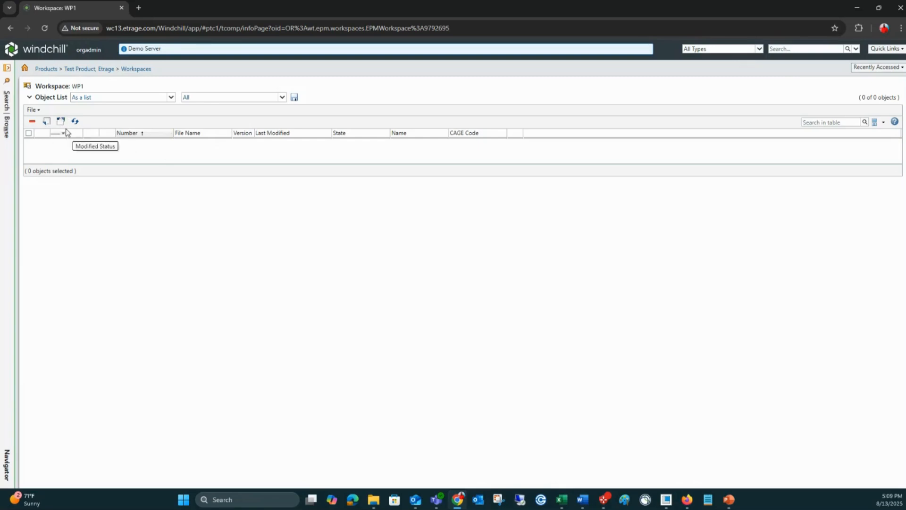
Step: Customize the private home page to show Tasks instead of Checked-Out Work and Workspaces, and shorten the My Tasks table
{"action": "left_click", "coordinate": [25, 70]}
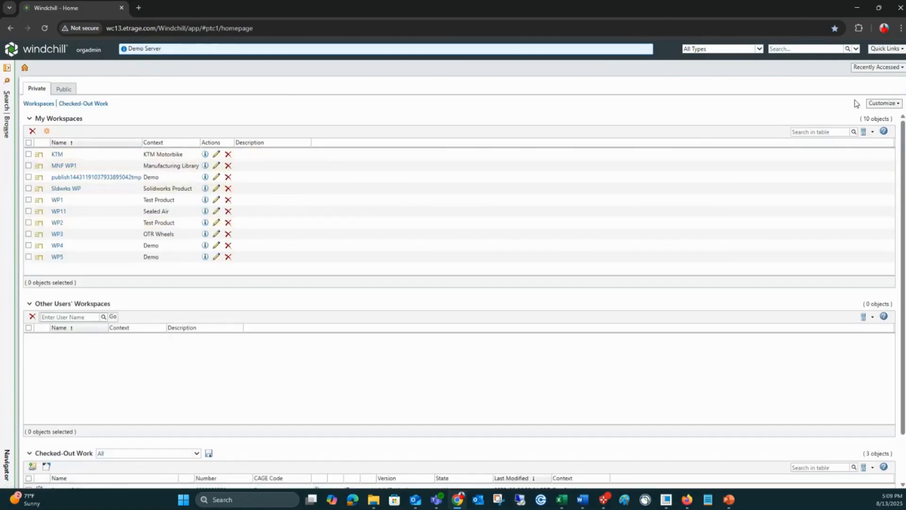
{"action": "left_click", "coordinate": [880, 103]}
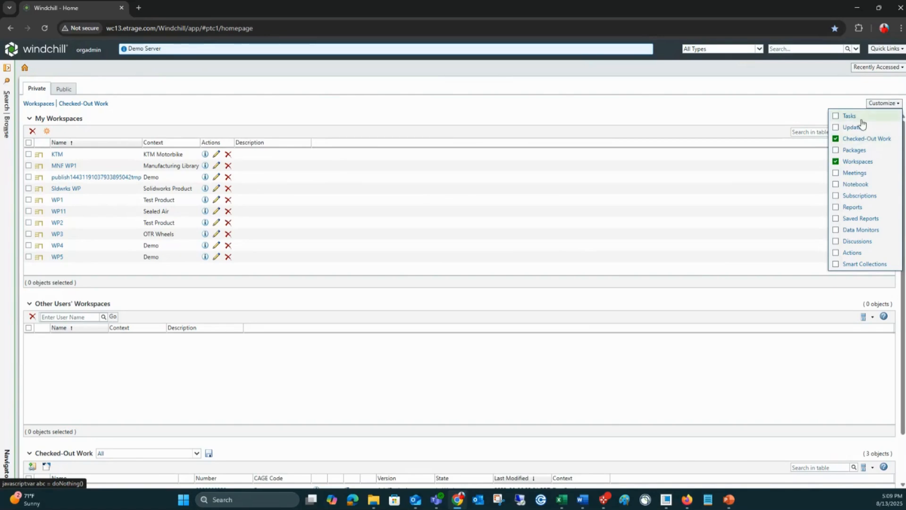
{"action": "left_click", "coordinate": [858, 117]}
{"action": "left_click", "coordinate": [872, 139]}
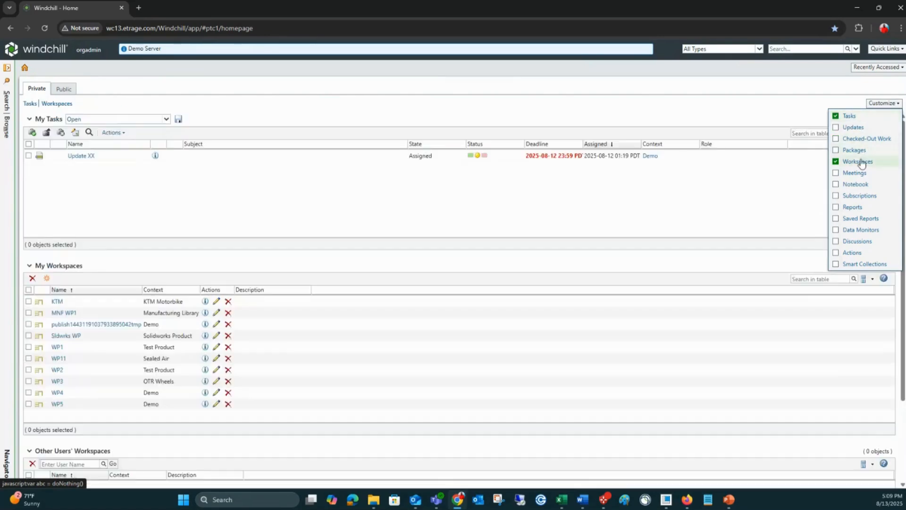
{"action": "left_click", "coordinate": [858, 162]}
{"action": "left_click", "coordinate": [535, 354]}
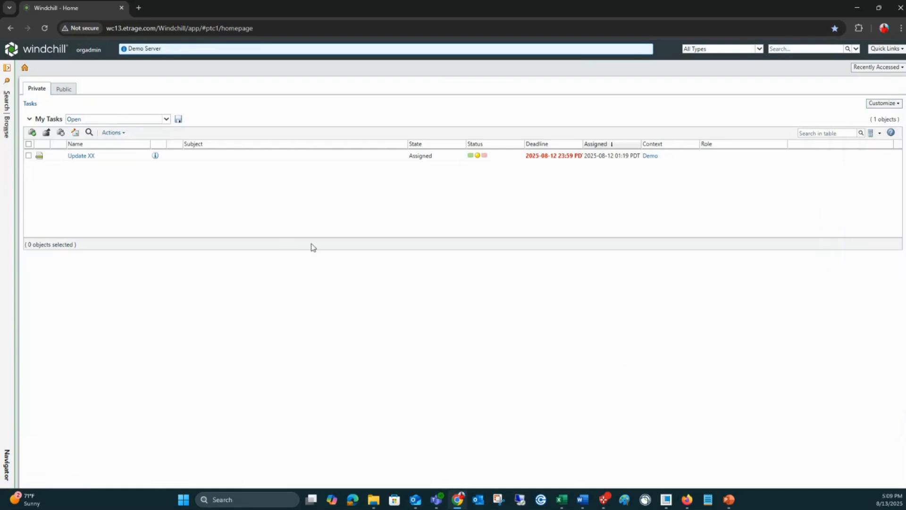
{"action": "left_click_drag", "start_coordinate": [318, 244], "coordinate": [307, 202]}
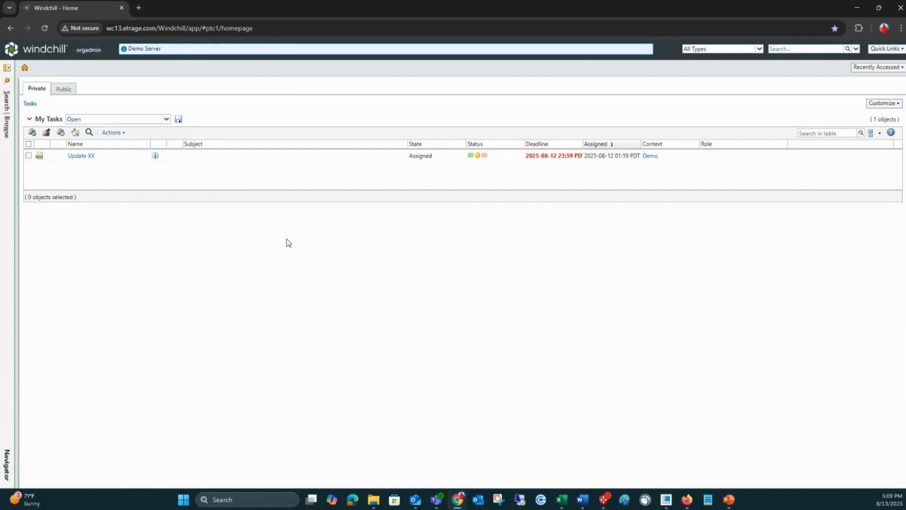
Step: Add the Notebook table to the private home page alongside Tasks
{"action": "left_click", "coordinate": [881, 104]}
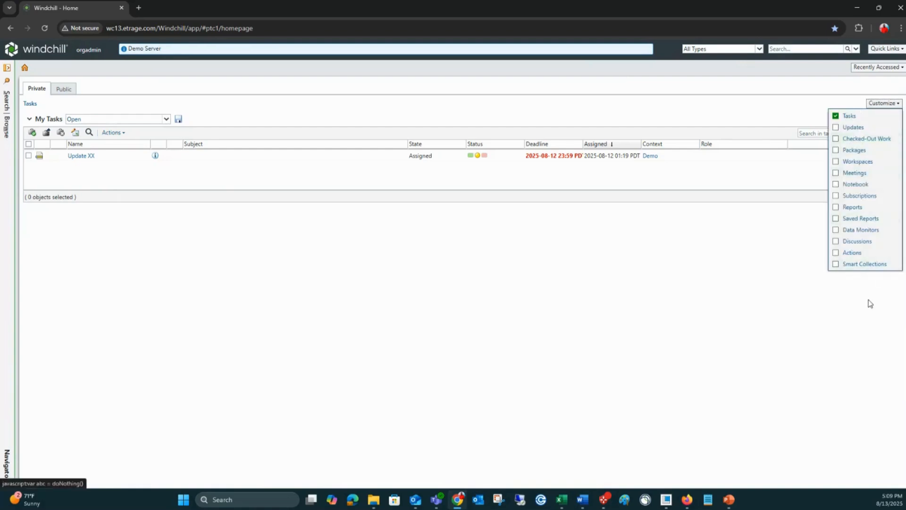
{"action": "left_click", "coordinate": [855, 185]}
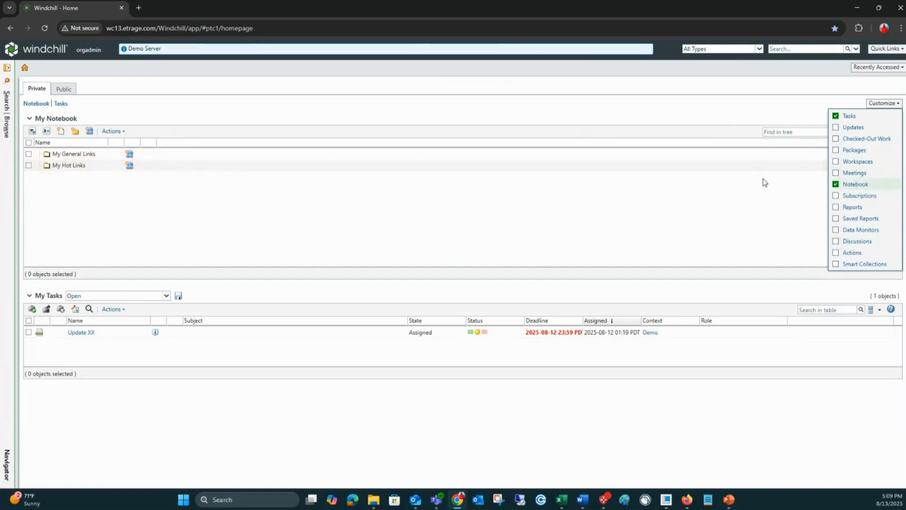
{"action": "left_click", "coordinate": [599, 124]}
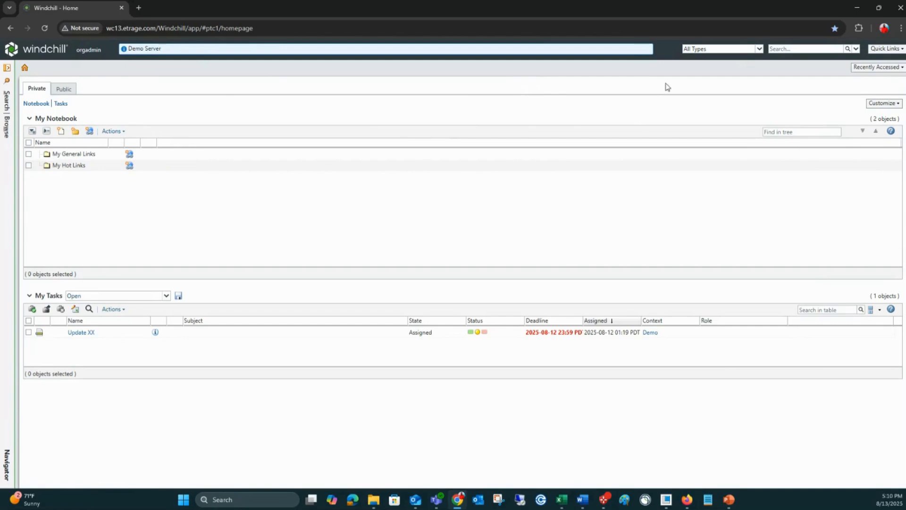
Step: From the recently accessed items, open the Documentation folder and the details of lower_triple_tree.prt, version D.1
{"action": "left_click", "coordinate": [879, 71]}
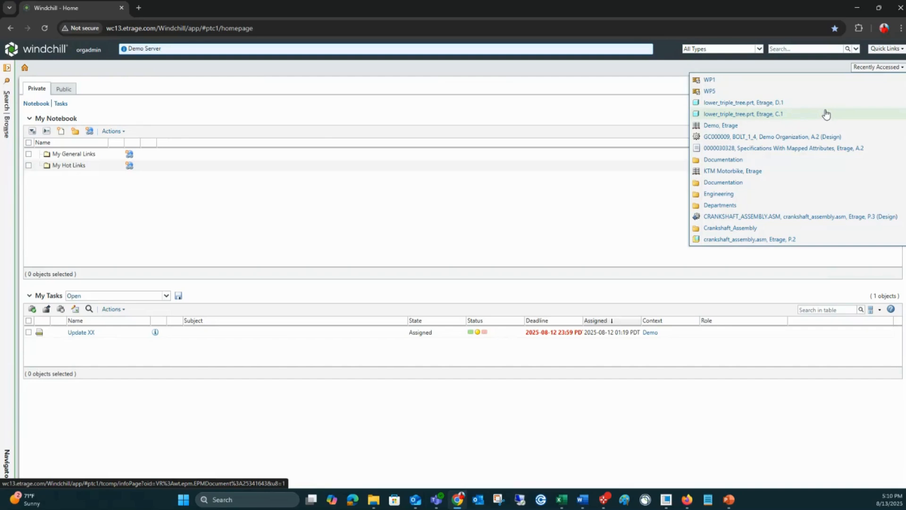
{"action": "left_click", "coordinate": [727, 161]}
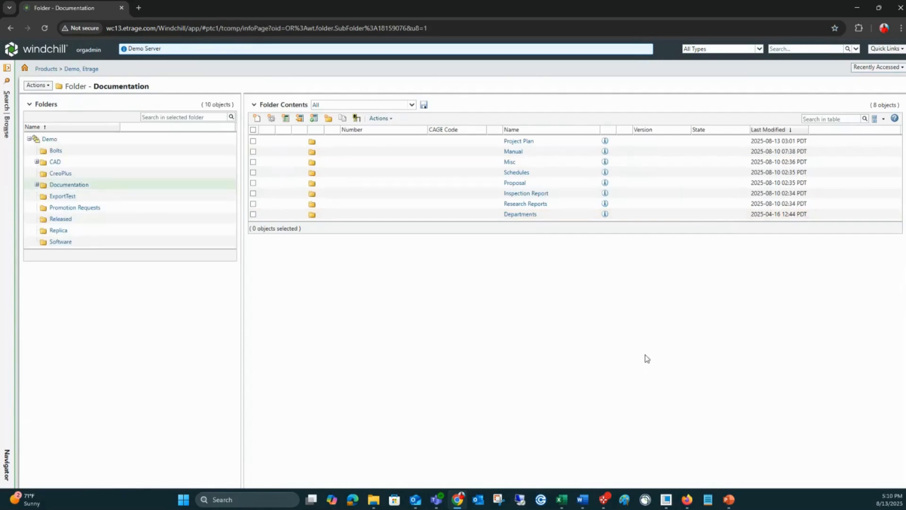
{"action": "left_click", "coordinate": [860, 70]}
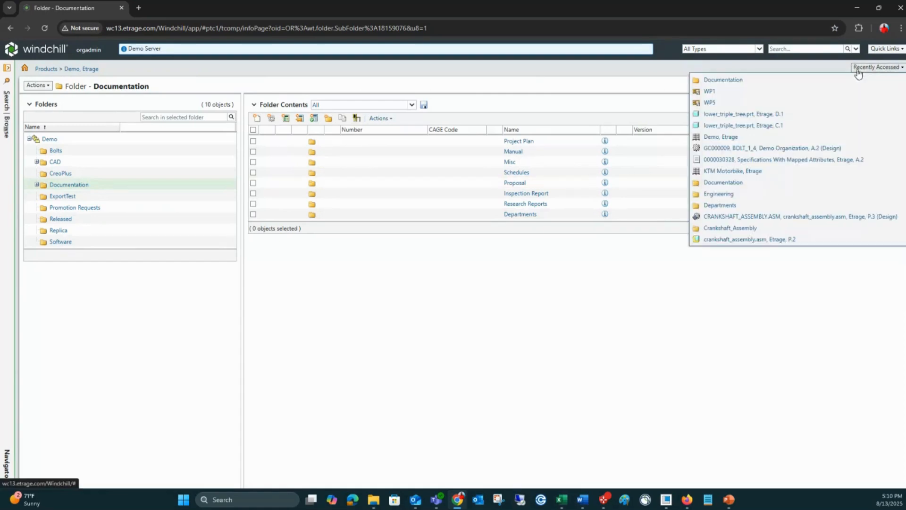
{"action": "left_click", "coordinate": [771, 118]}
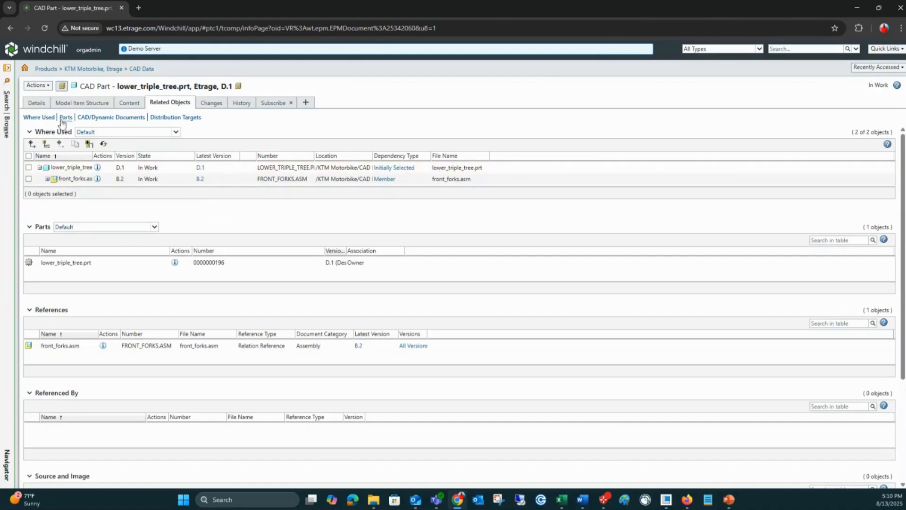
{"action": "left_click", "coordinate": [36, 102]}
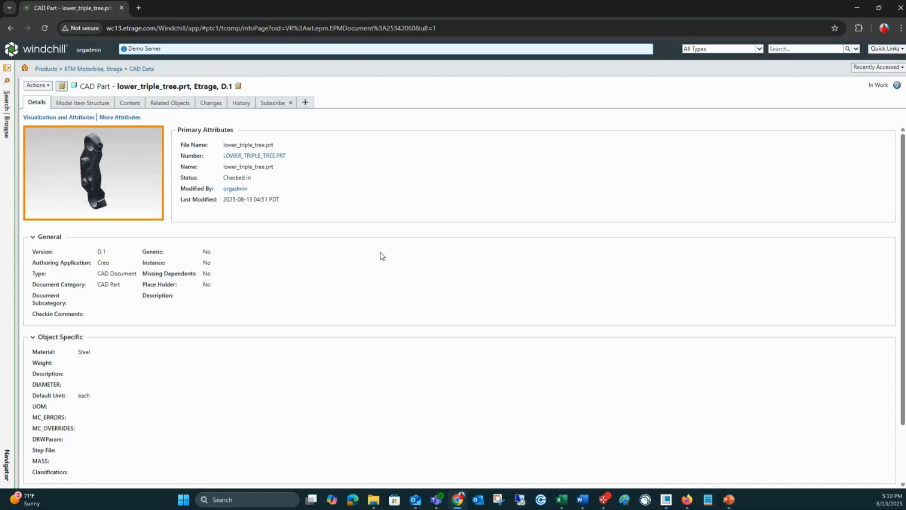
Step: Return to the recently accessed Documentation folder and search all types for "crankshaft"
{"action": "left_click", "coordinate": [876, 67]}
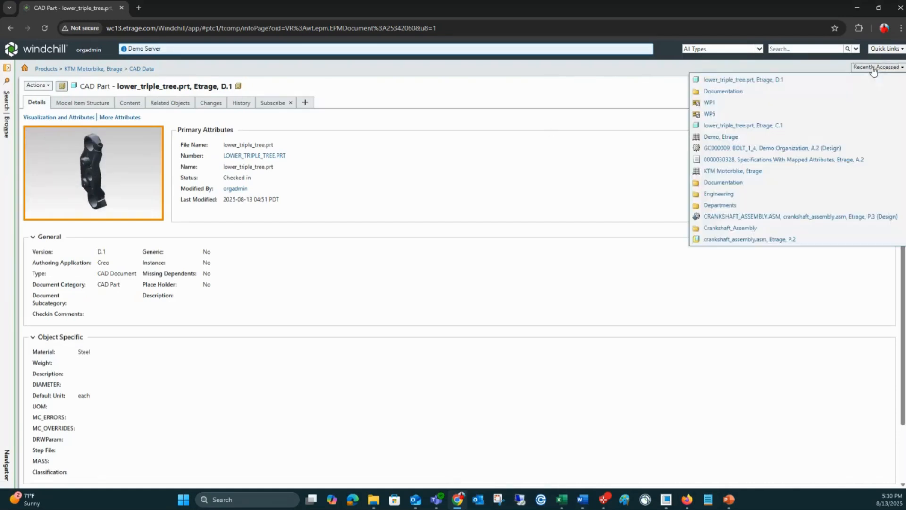
{"action": "left_click", "coordinate": [729, 94]}
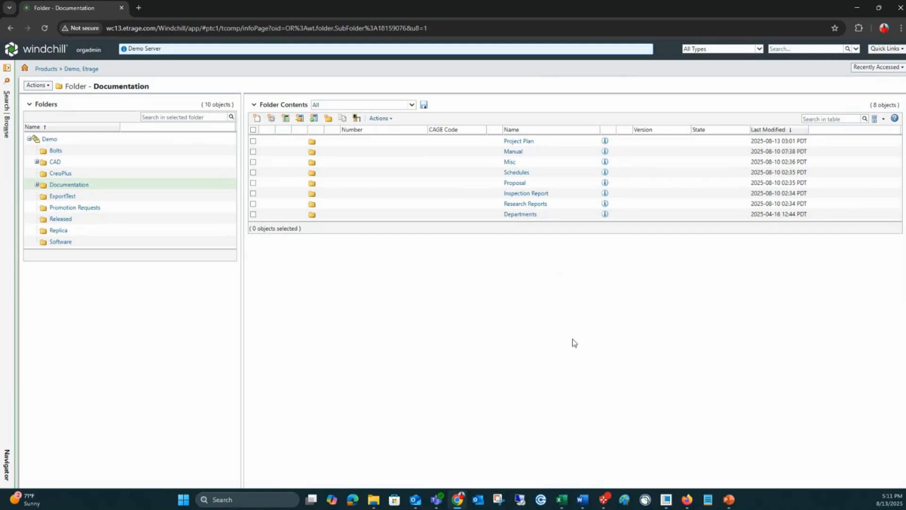
{"action": "left_click", "coordinate": [803, 53]}
{"action": "type", "text": "crankshaf"}
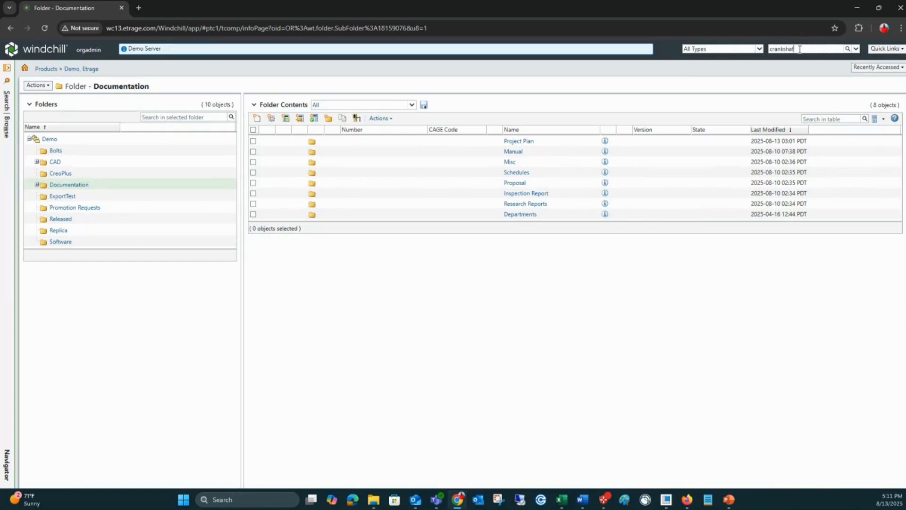
{"action": "type", "text": "t"}
{"action": "key", "text": "Return"}
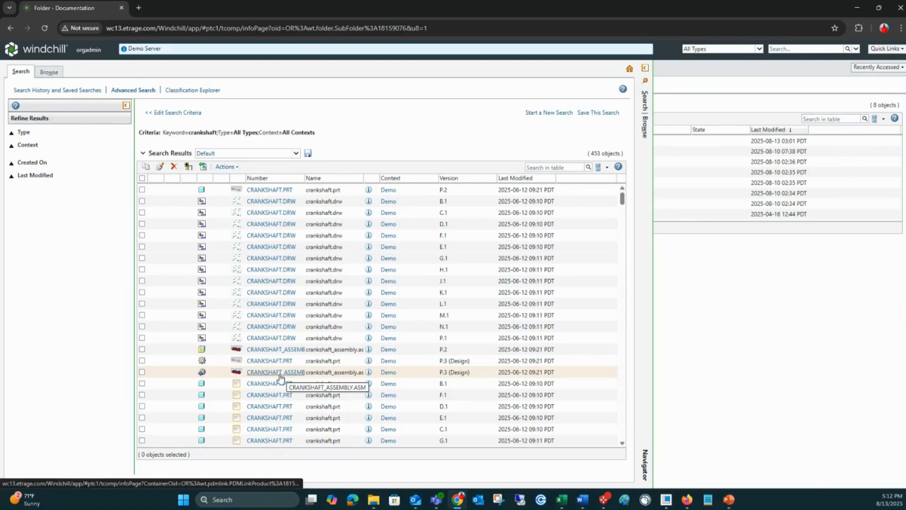
Step: Preview the CRANKSHAFT_ASSEMBLY.ASM part, version P.3 (Design), from the search results and rotate its 3D model
{"action": "left_click", "coordinate": [237, 373]}
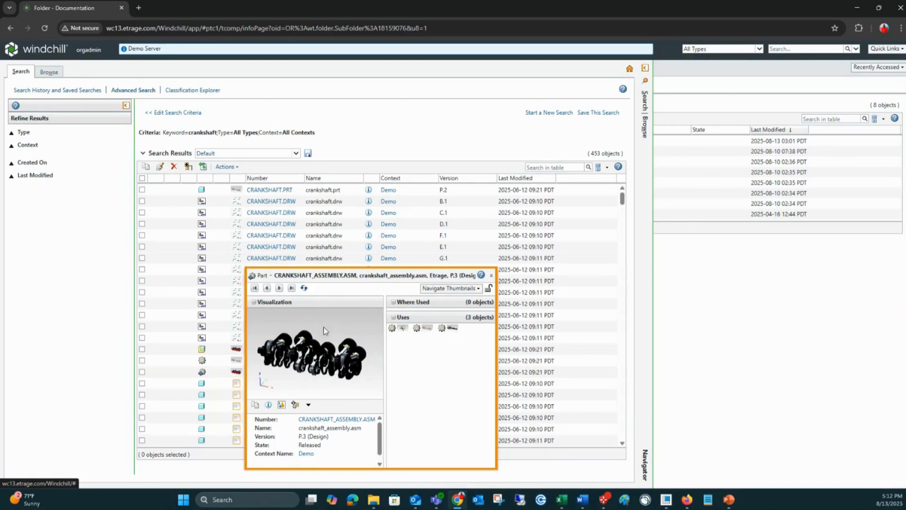
{"action": "middle_click_drag", "start_coordinate": [321, 326], "coordinate": [326, 351]}
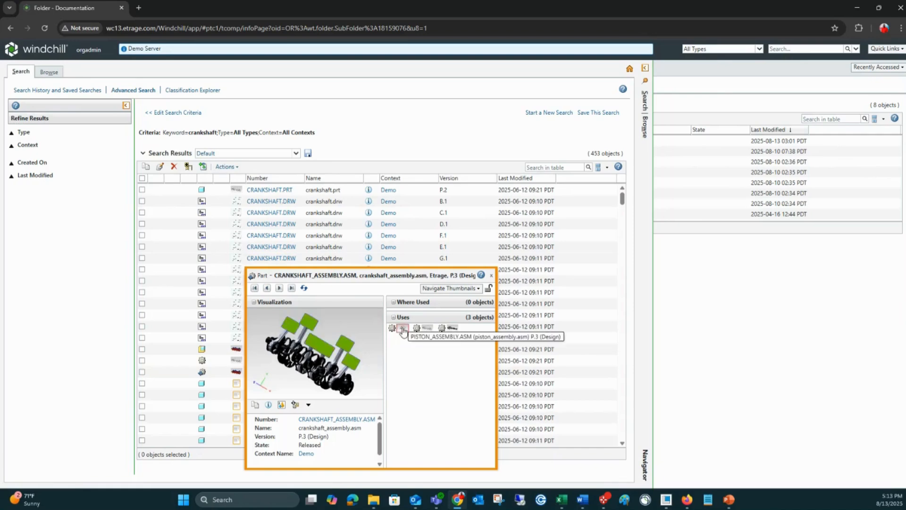
Step: Examine the used CONNECTING_ROD1.ASM in the preview from another angle and return to its parent crankshaft assembly
{"action": "left_click", "coordinate": [453, 330]}
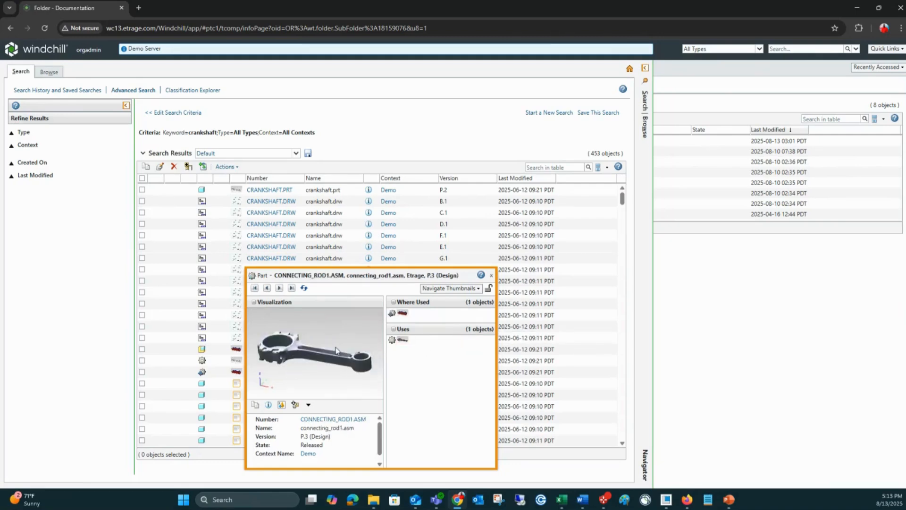
{"action": "middle_click_drag", "start_coordinate": [312, 346], "coordinate": [280, 350]}
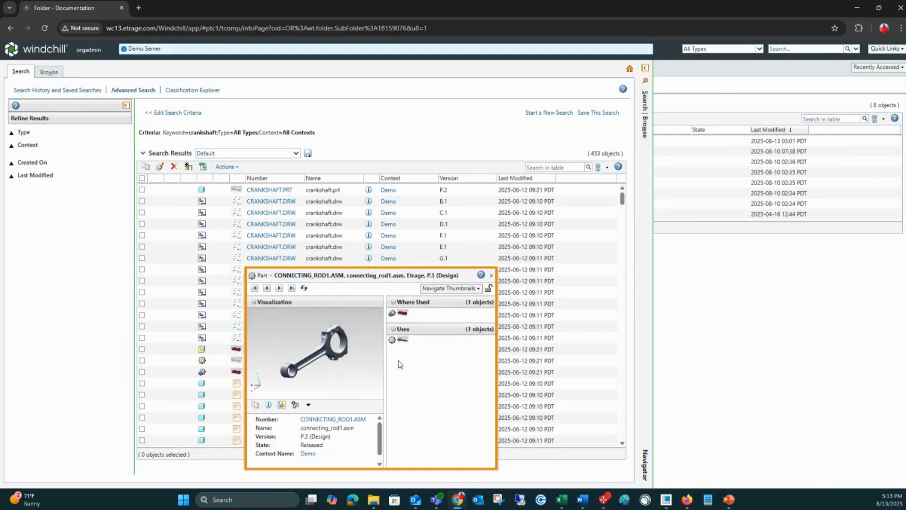
{"action": "left_click", "coordinate": [402, 313]}
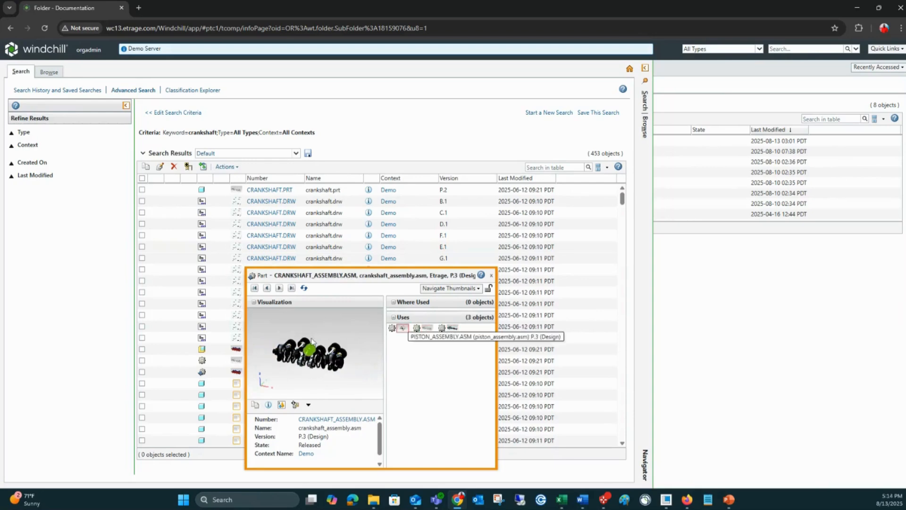
Step: Rotate the crankshaft assembly preview and toggle it from the part to its CAD document and back
{"action": "left_click_drag", "start_coordinate": [306, 355], "coordinate": [312, 363]}
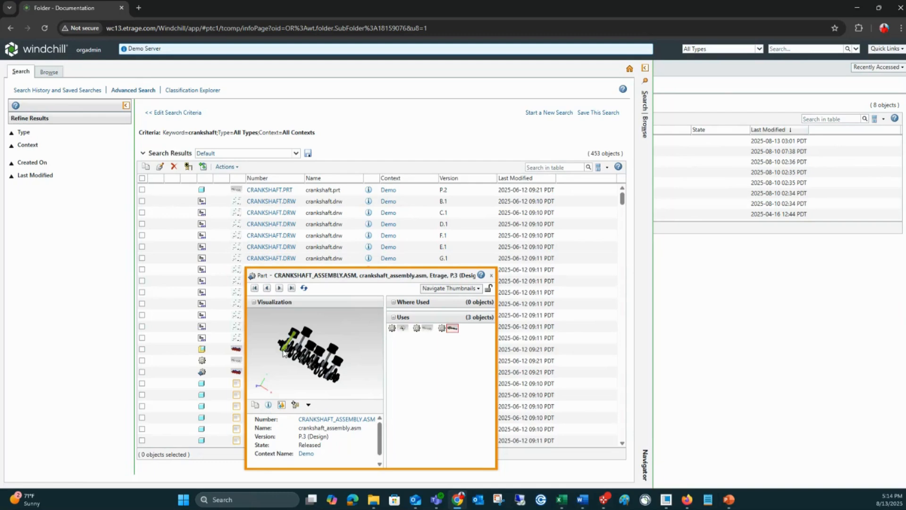
{"action": "left_click", "coordinate": [296, 405]}
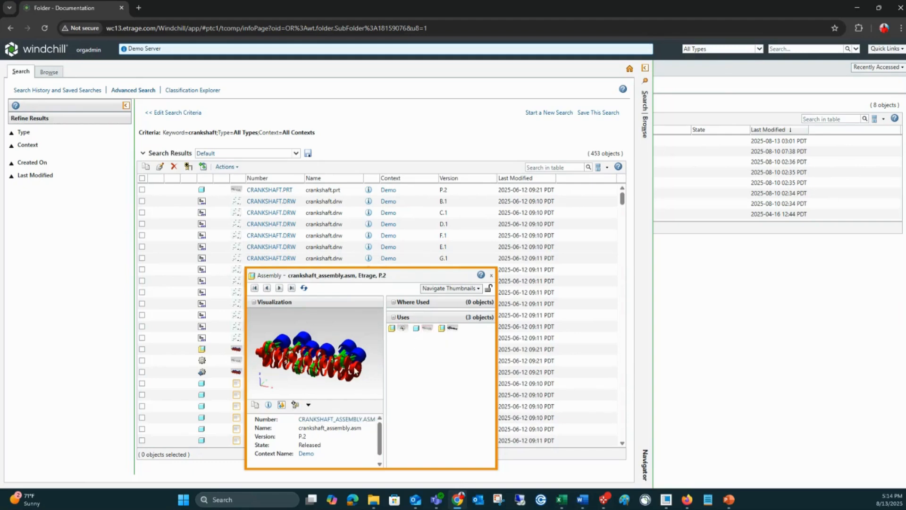
{"action": "left_click", "coordinate": [295, 404]}
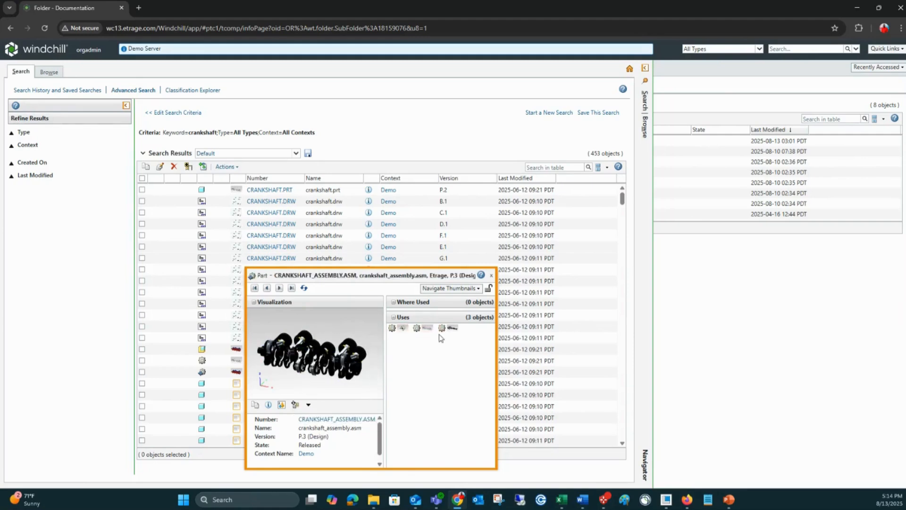
Step: Show the related information for the crankshaft assembly part, and switch the preview to its CAD document
{"action": "left_click", "coordinate": [471, 290]}
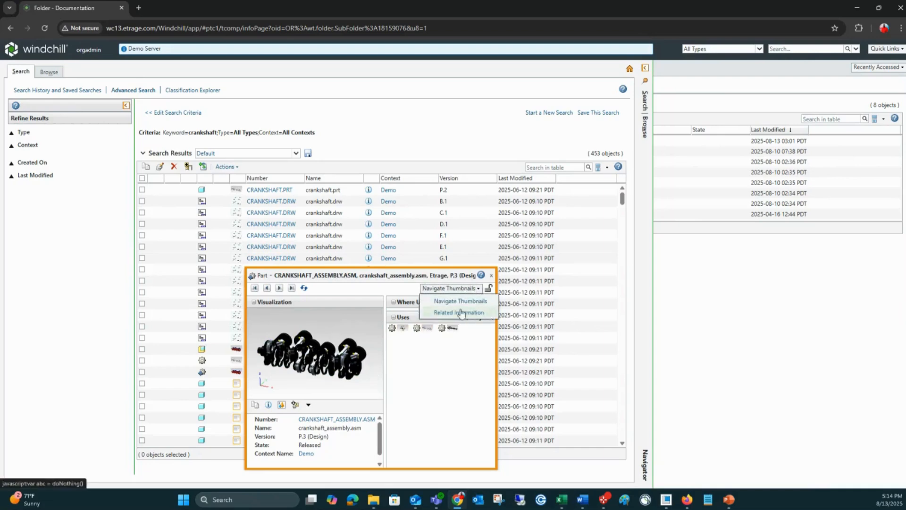
{"action": "left_click", "coordinate": [463, 313]}
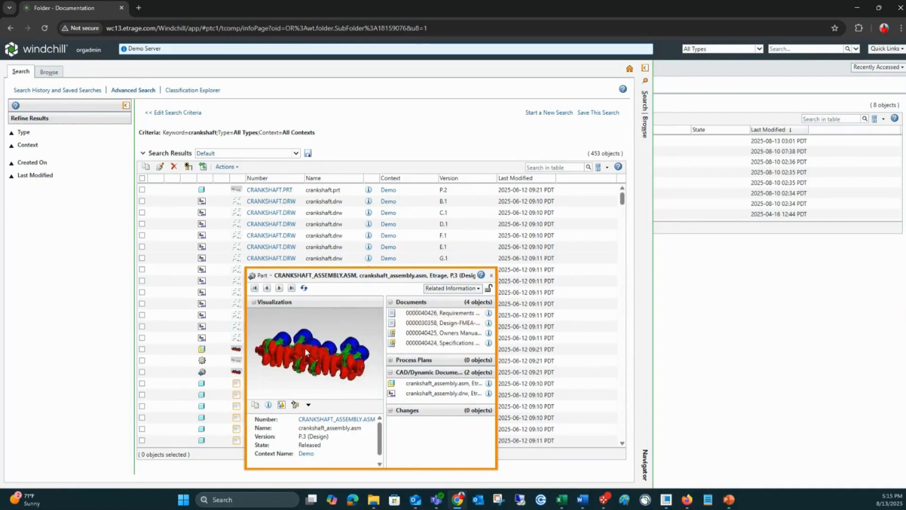
{"action": "left_click", "coordinate": [297, 407]}
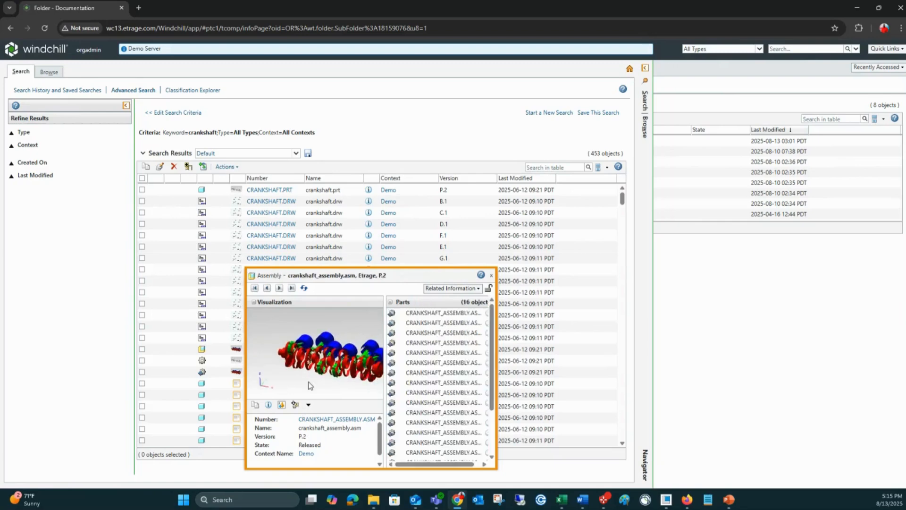
Step: Open the default representation of crankshaft_assembly.asm in Creo View and close the Windchill preview
{"action": "left_click", "coordinate": [281, 405]}
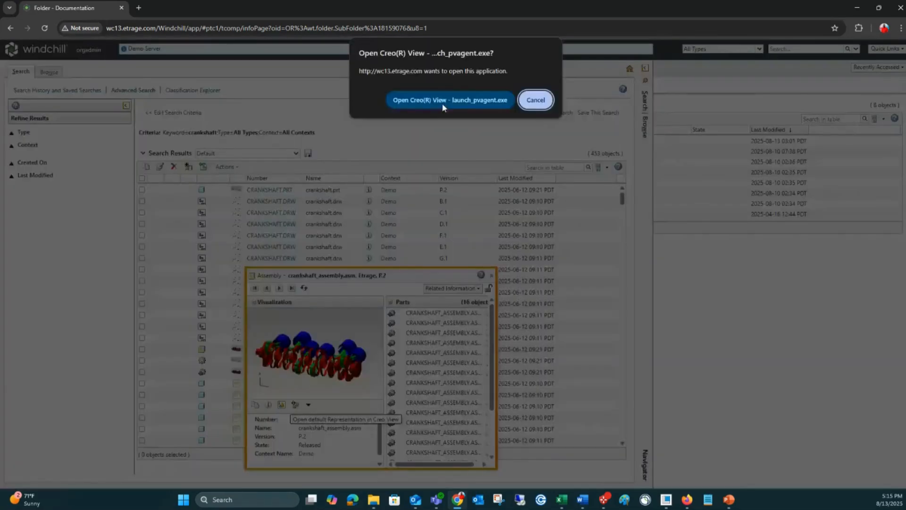
{"action": "left_click", "coordinate": [443, 101]}
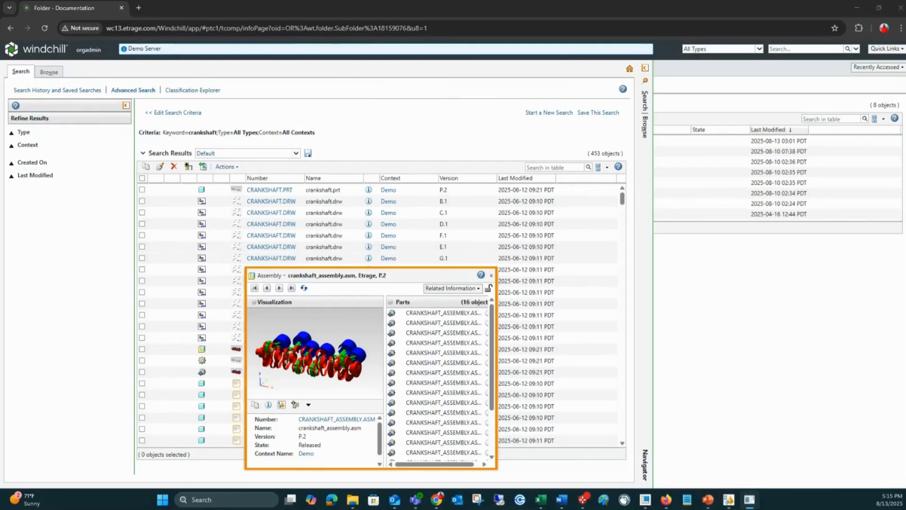
{"action": "left_click_drag", "start_coordinate": [905, 243], "coordinate": [569, 215]}
{"action": "left_click", "coordinate": [553, 378]}
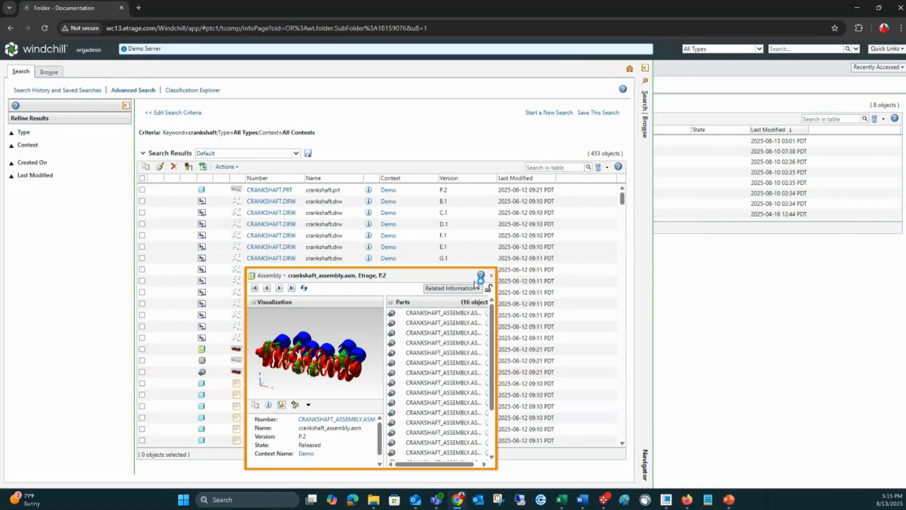
{"action": "left_click", "coordinate": [491, 276]}
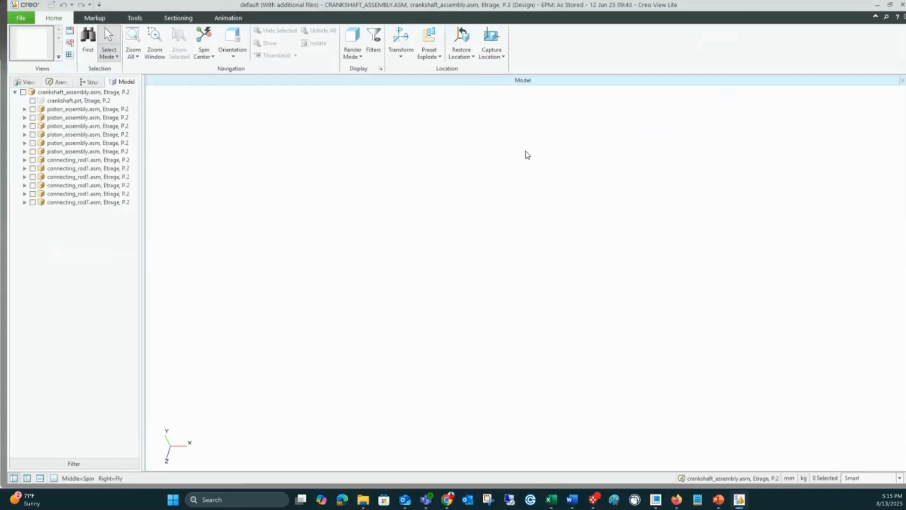
Step: Load all components of crankshaft_assembly.asm into the model view and spin the assembly to inspect it
{"action": "left_click", "coordinate": [16, 93]}
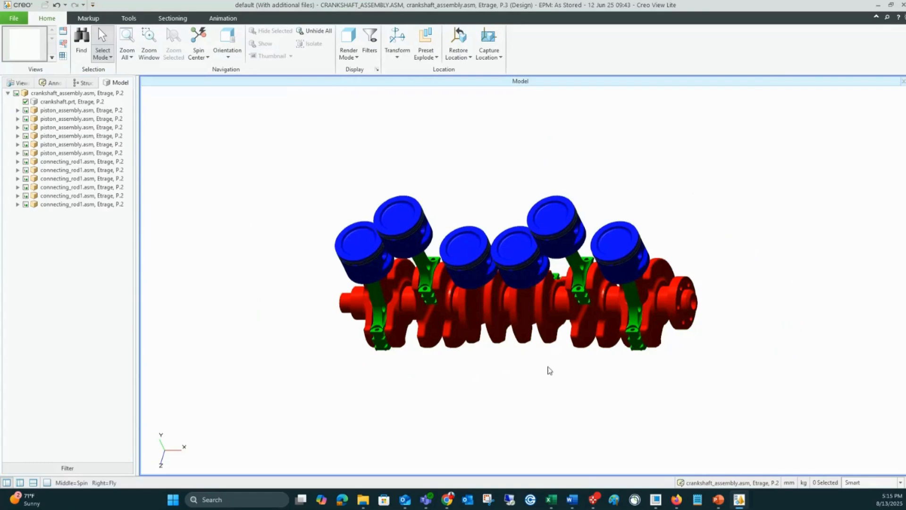
{"action": "middle_click_drag", "start_coordinate": [546, 370], "coordinate": [625, 315]}
{"action": "middle_click_drag", "start_coordinate": [481, 409], "coordinate": [465, 363]}
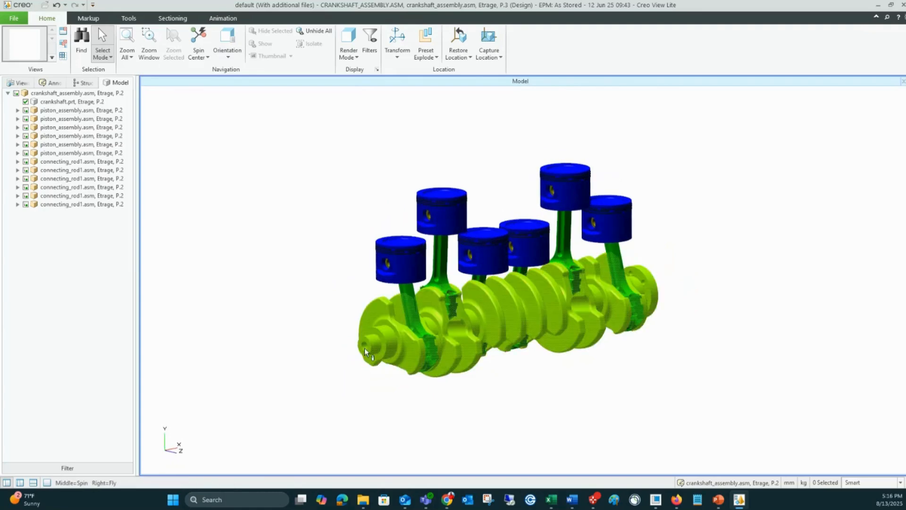
Step: Measure the outer diameter of the crankshaft's front end face and place the measurement label beside the model
{"action": "left_click", "coordinate": [379, 346]}
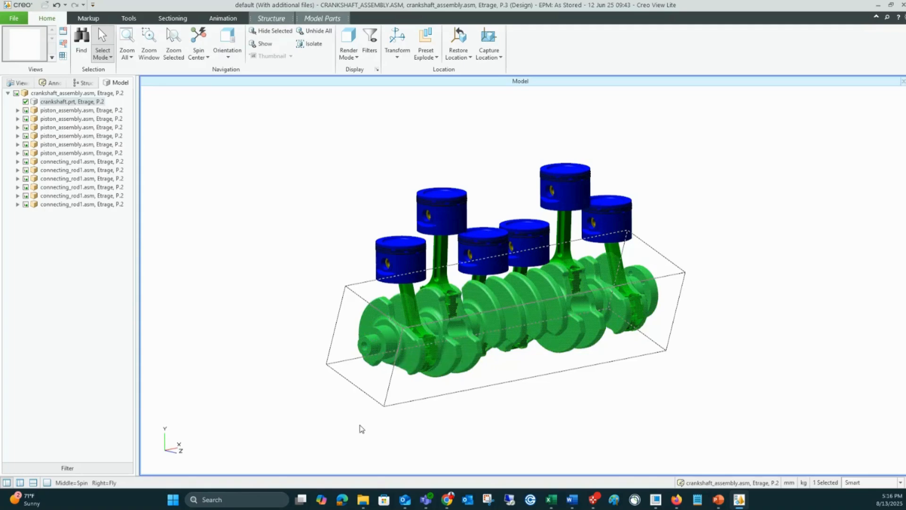
{"action": "left_click", "coordinate": [88, 18]}
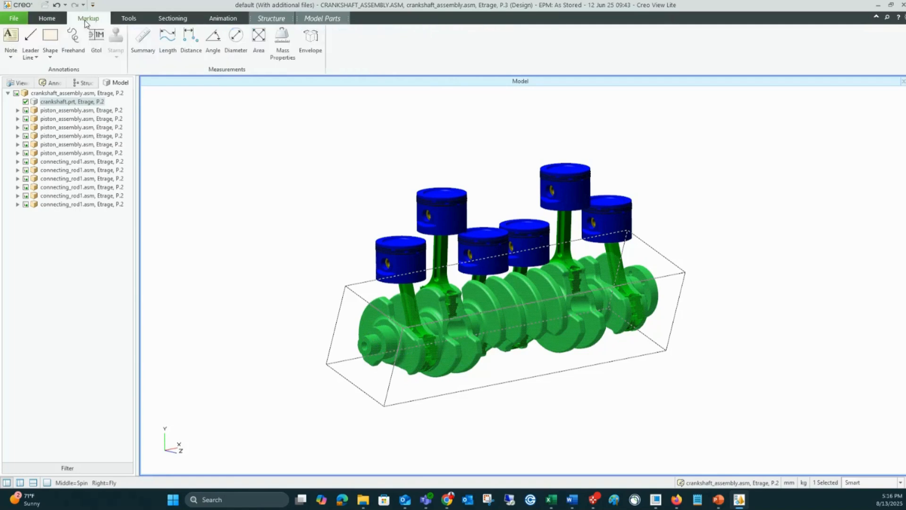
{"action": "left_click", "coordinate": [236, 37]}
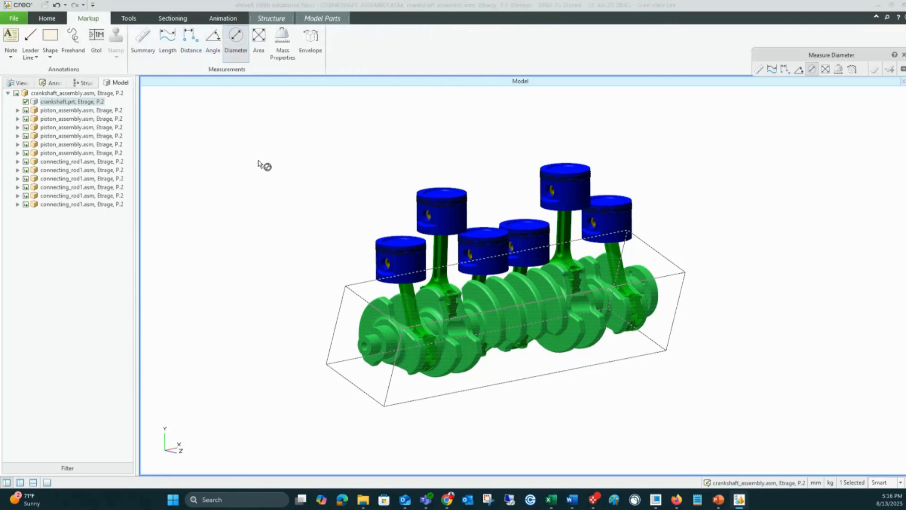
{"action": "left_click", "coordinate": [367, 349]}
{"action": "left_click_drag", "start_coordinate": [342, 343], "coordinate": [232, 237]}
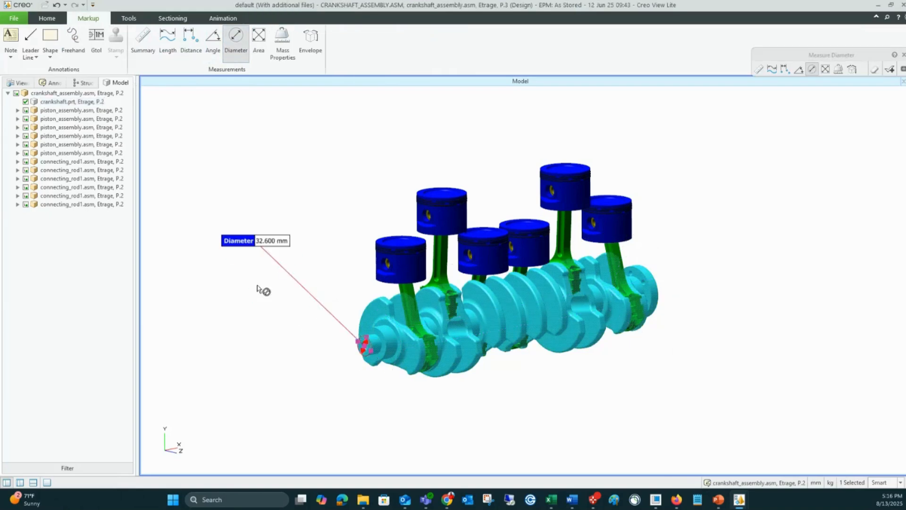
{"action": "scroll", "coordinate": [281, 329], "scroll_direction": "up", "scroll_amount": 2}
{"action": "left_click", "coordinate": [347, 398]}
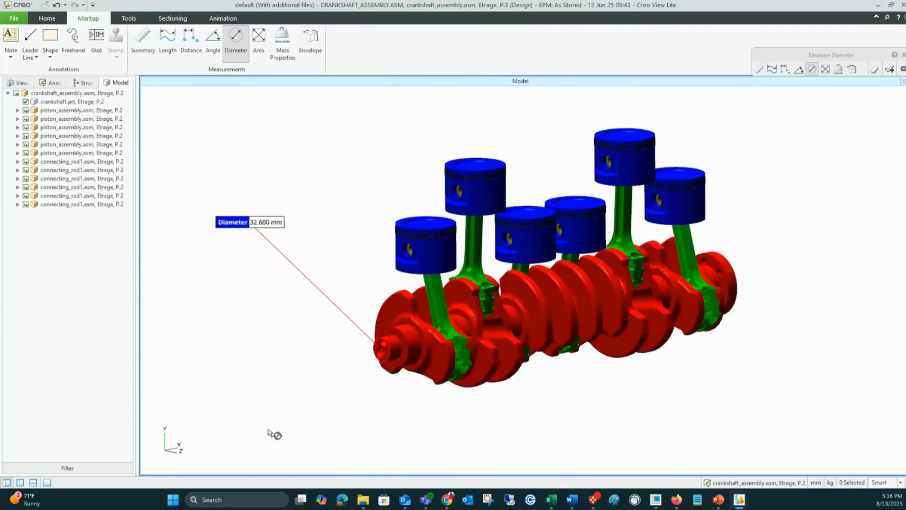
Step: Measure the diameter of the hole in the crankshaft's front end and place its label beside the model
{"action": "left_click", "coordinate": [380, 366]}
{"action": "scroll", "coordinate": [381, 366], "scroll_direction": "up", "scroll_amount": 2}
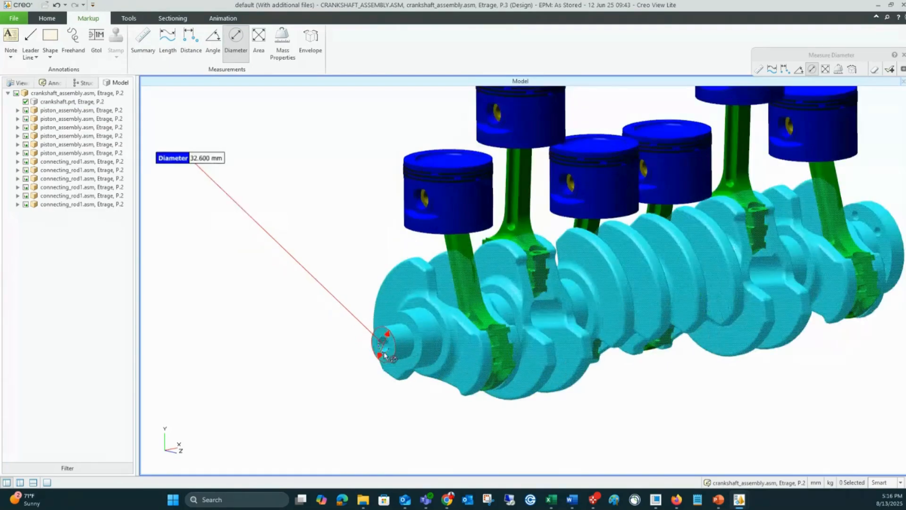
{"action": "left_click", "coordinate": [380, 344]}
{"action": "left_click_drag", "start_coordinate": [366, 345], "coordinate": [203, 335]}
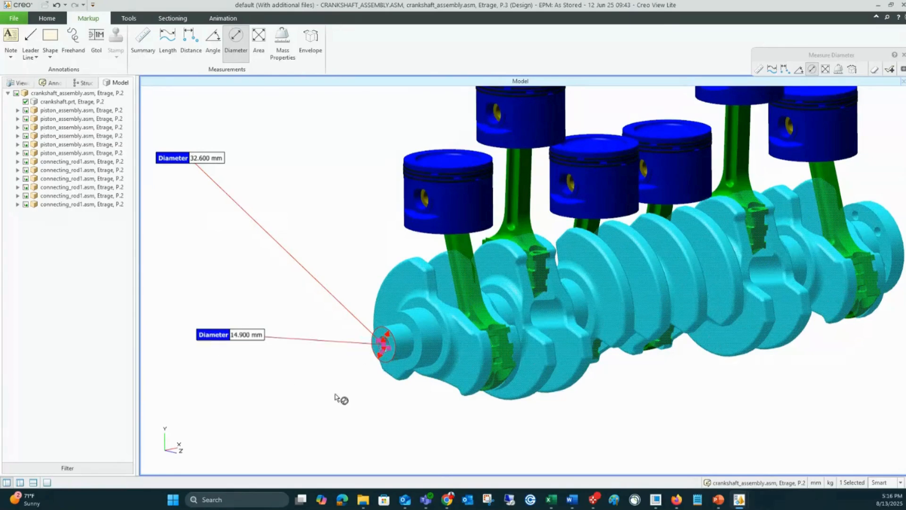
{"action": "scroll", "coordinate": [340, 396], "scroll_direction": "down", "scroll_amount": 2}
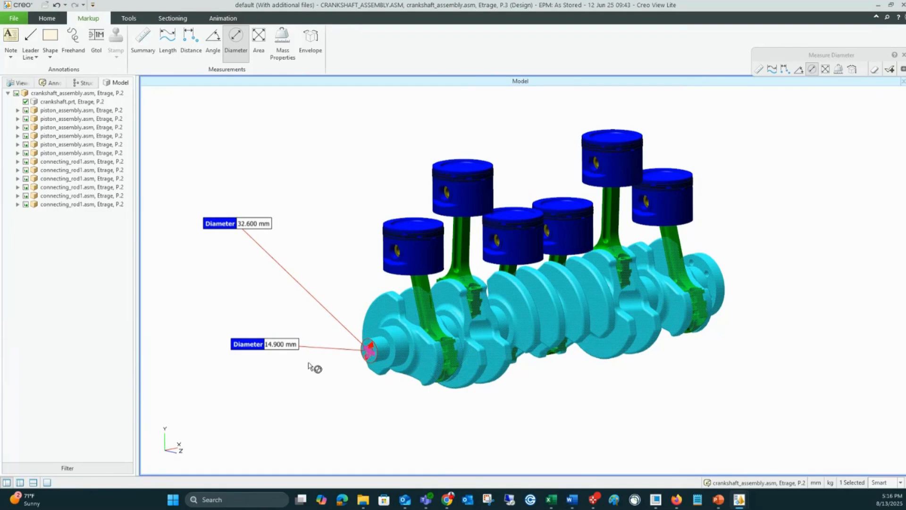
{"action": "left_click", "coordinate": [411, 446]}
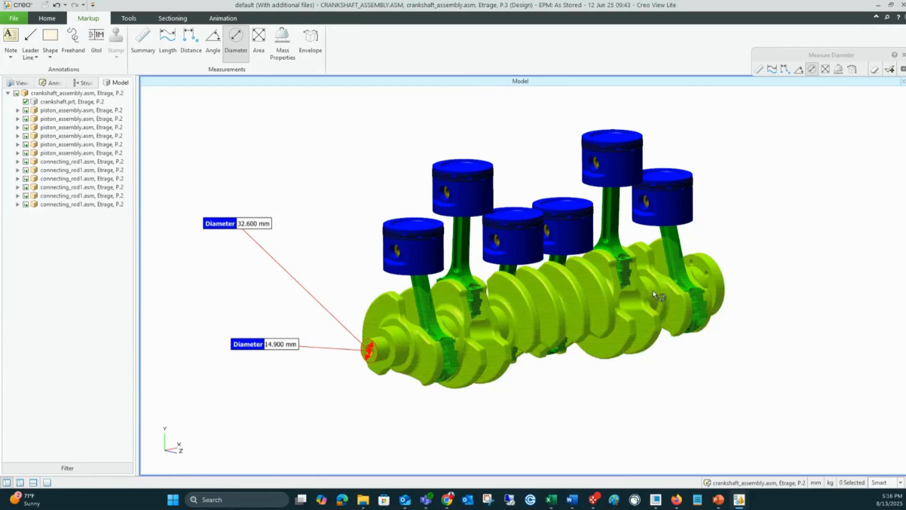
Step: Finish measuring diameters and discard both previewed measurements
{"action": "middle_click_drag", "start_coordinate": [637, 307], "coordinate": [587, 377]}
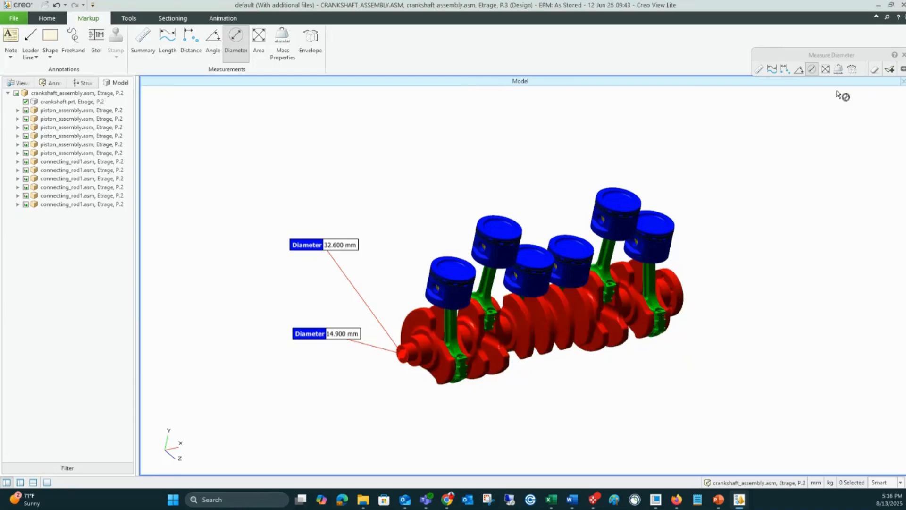
{"action": "left_click", "coordinate": [903, 55]}
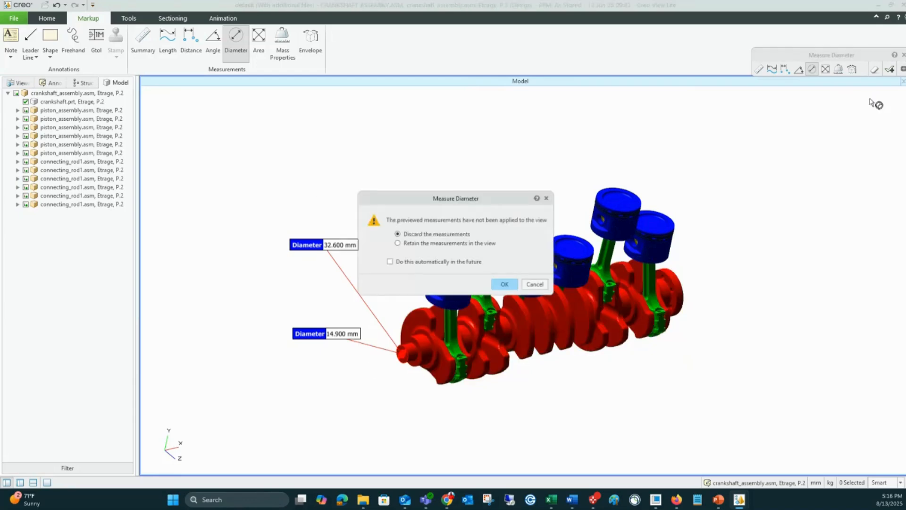
{"action": "left_click", "coordinate": [503, 284]}
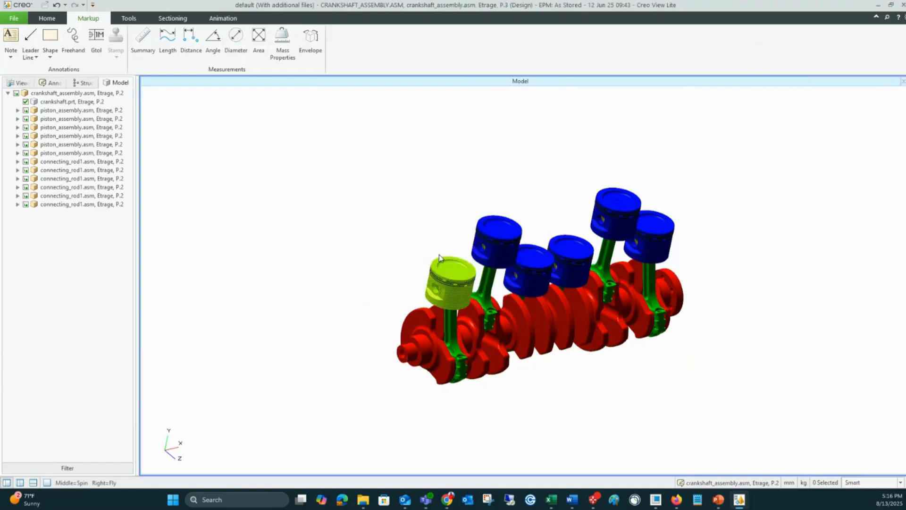
Step: Attach a note with leader to the crankshaft's front web, placing its text above and beside the model
{"action": "scroll", "coordinate": [434, 259], "scroll_direction": "up", "scroll_amount": 2}
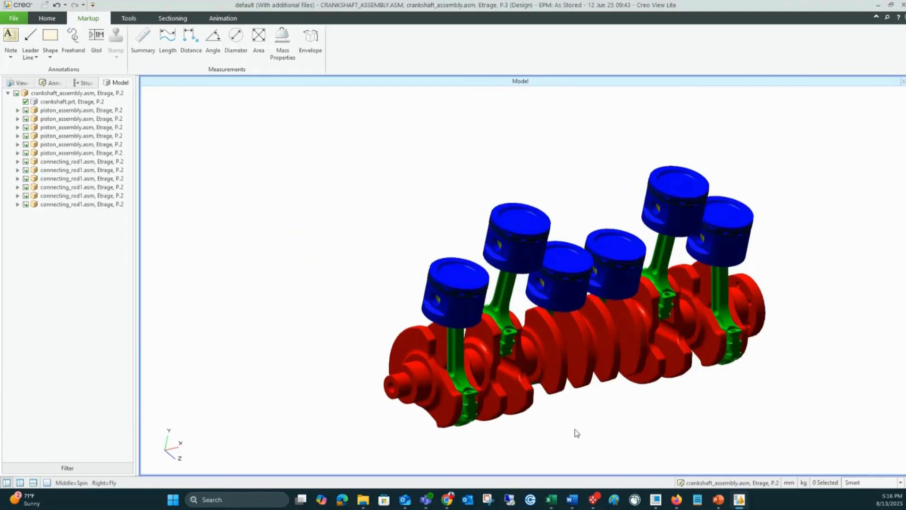
{"action": "scroll", "coordinate": [326, 232], "scroll_direction": "down", "scroll_amount": 2}
{"action": "scroll", "coordinate": [329, 234], "scroll_direction": "up", "scroll_amount": 2}
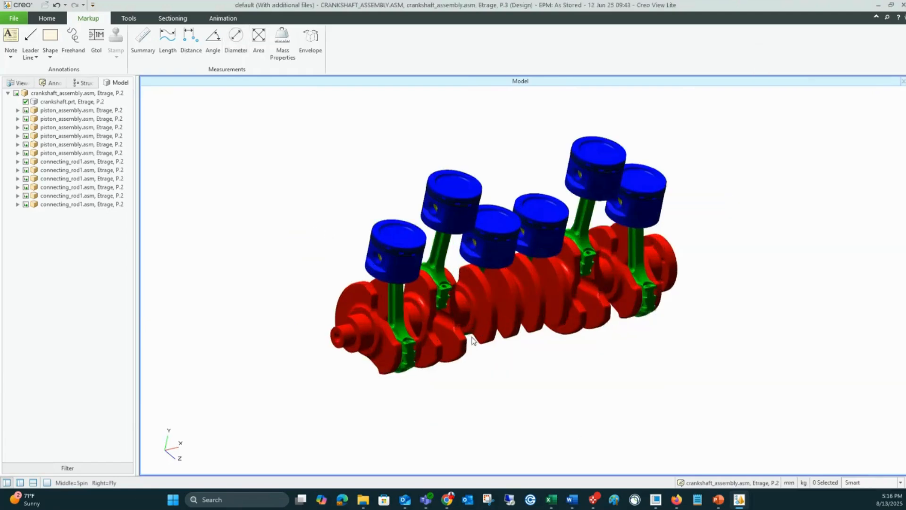
{"action": "left_click", "coordinate": [11, 56]}
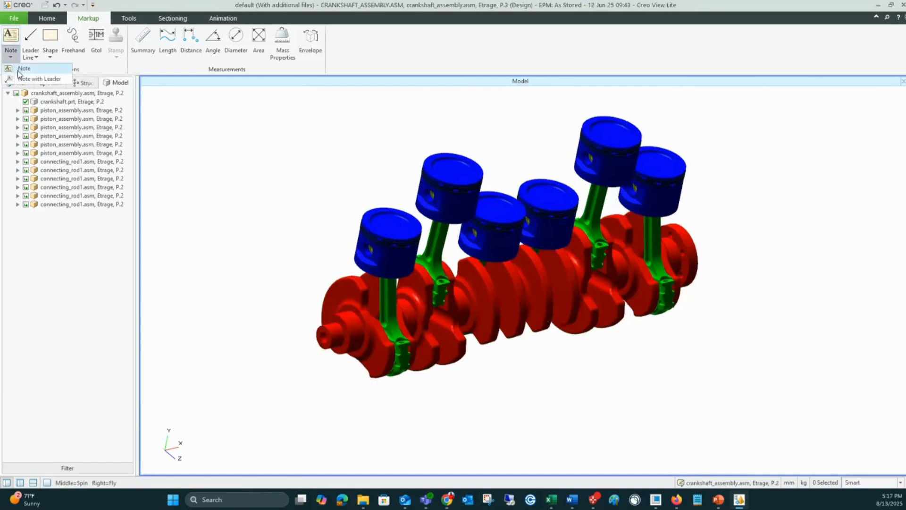
{"action": "left_click", "coordinate": [42, 78]}
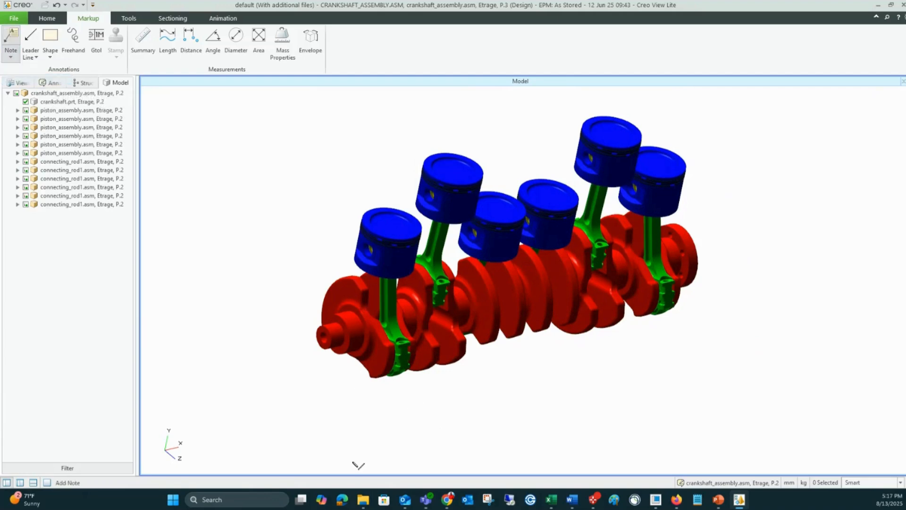
{"action": "left_click", "coordinate": [341, 286]}
{"action": "left_click", "coordinate": [249, 163]}
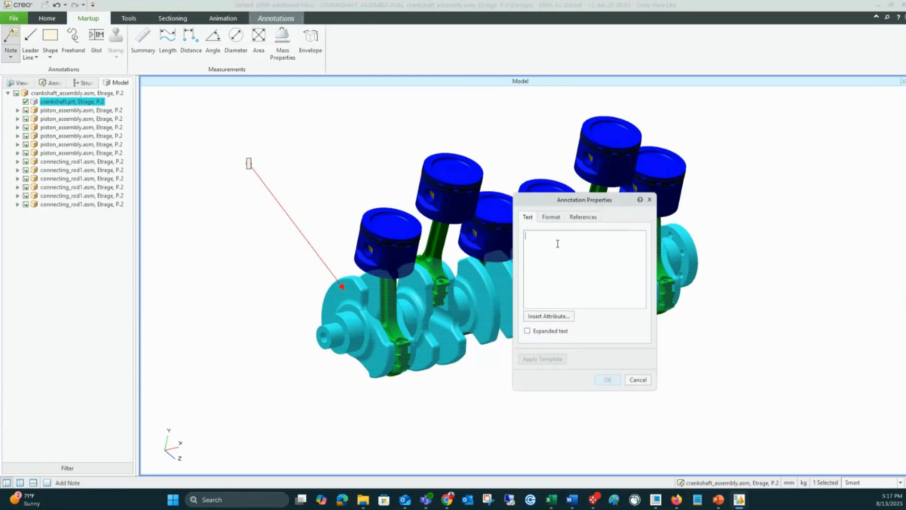
Step: Enter "Change paint color blue" as the note's text and confirm the annotation
{"action": "type", "text": "Ch"}
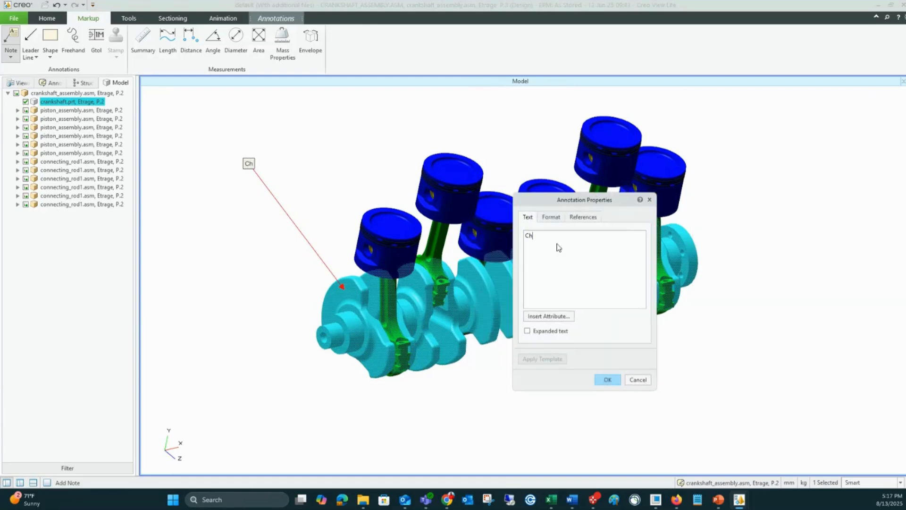
{"action": "type", "text": "ange information"}
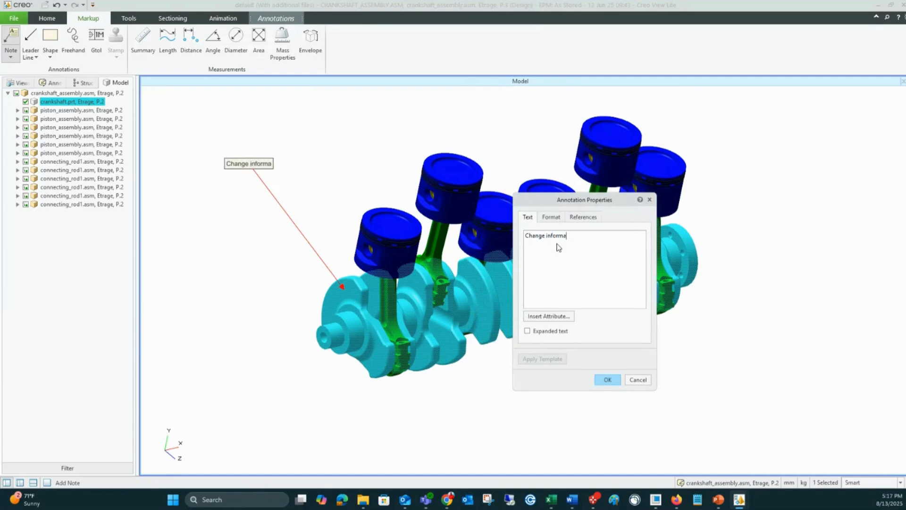
{"action": "key", "text": "BackSpace"}
{"action": "key", "text": "BackSpace"}
{"action": "key", "text": "BackSpace"}
{"action": "key", "text": "BackSpace"}
{"action": "key", "text": "BackSpace"}
{"action": "key", "text": "BackSpace"}
{"action": "key", "text": "BackSpace"}
{"action": "key", "text": "BackSpace"}
{"action": "key", "text": "BackSpace"}
{"action": "key", "text": "BackSpace"}
{"action": "key", "text": "BackSpace"}
{"action": "type", "text": "paint color blue"}
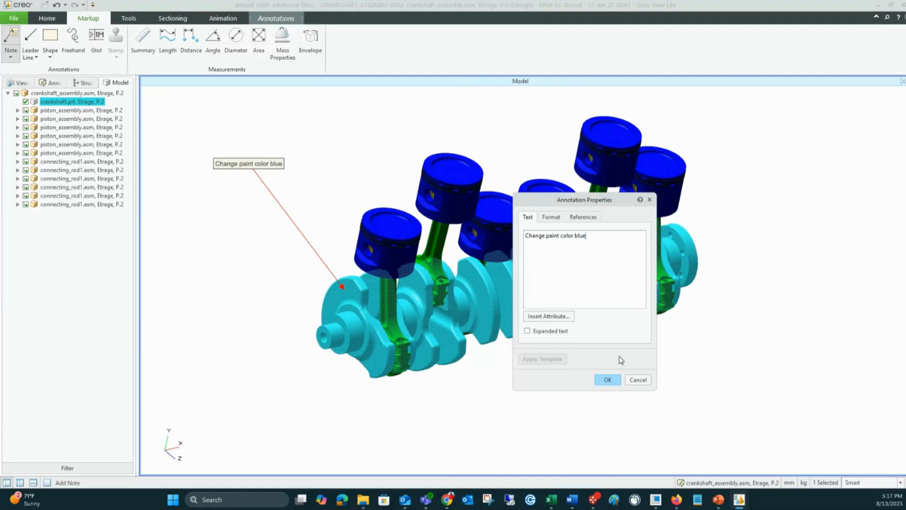
{"action": "left_click", "coordinate": [608, 379]}
{"action": "left_click", "coordinate": [257, 248]}
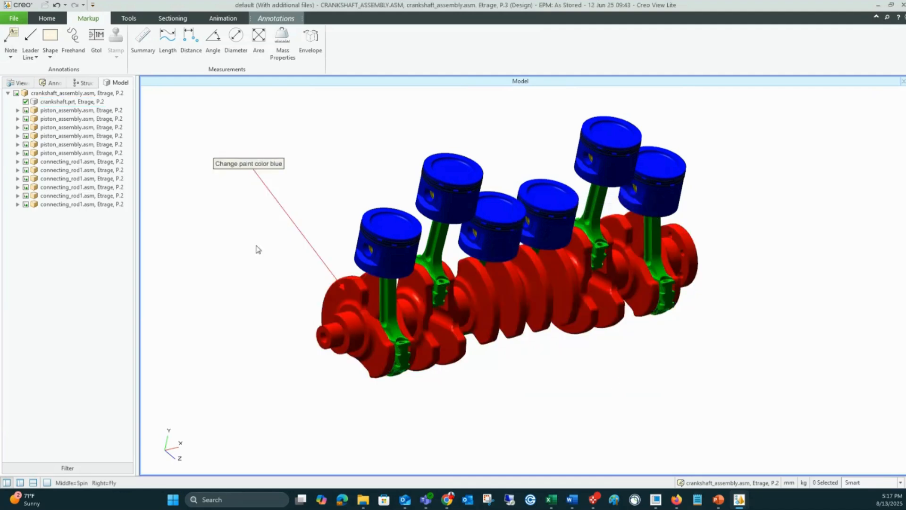
Step: Save the crankshaft annotation as a new annotation set named "Change Paint"
{"action": "scroll", "coordinate": [267, 274], "scroll_direction": "down", "scroll_amount": 1}
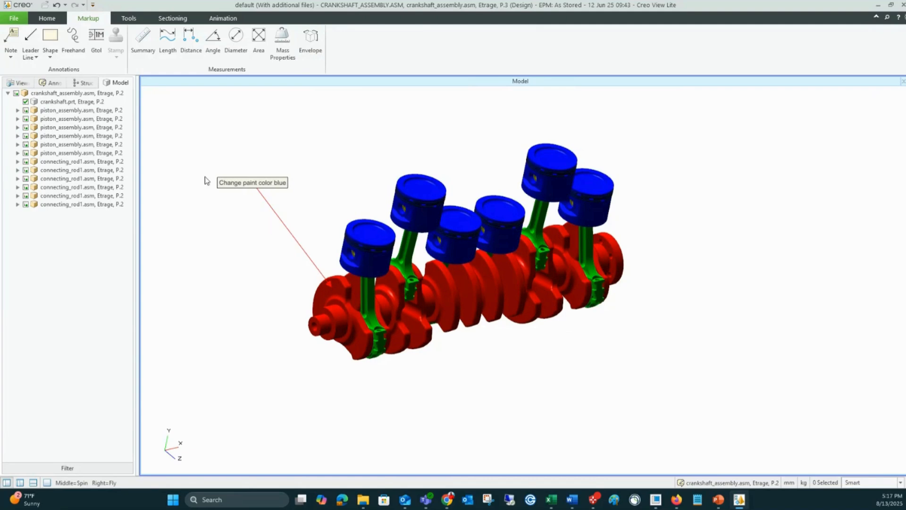
{"action": "left_click", "coordinate": [14, 18]}
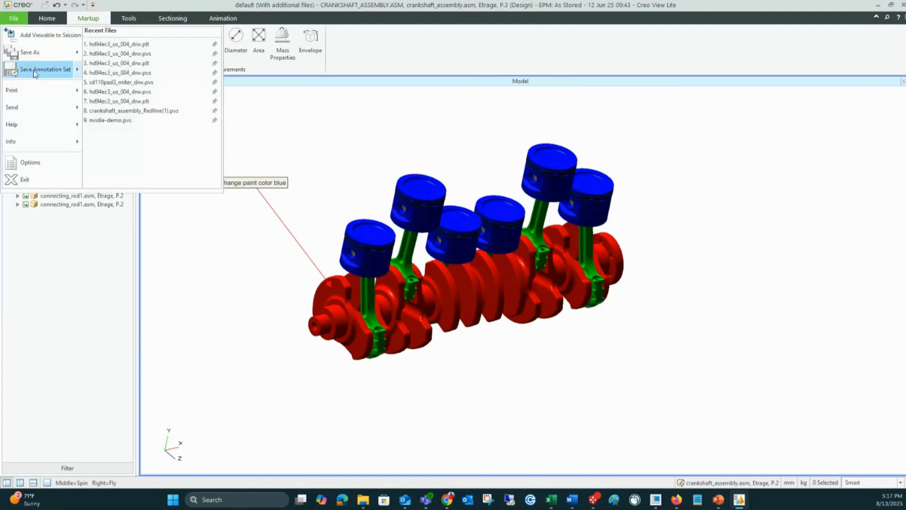
{"action": "mouse_move", "coordinate": [55, 74]}
{"action": "left_click", "coordinate": [165, 55]}
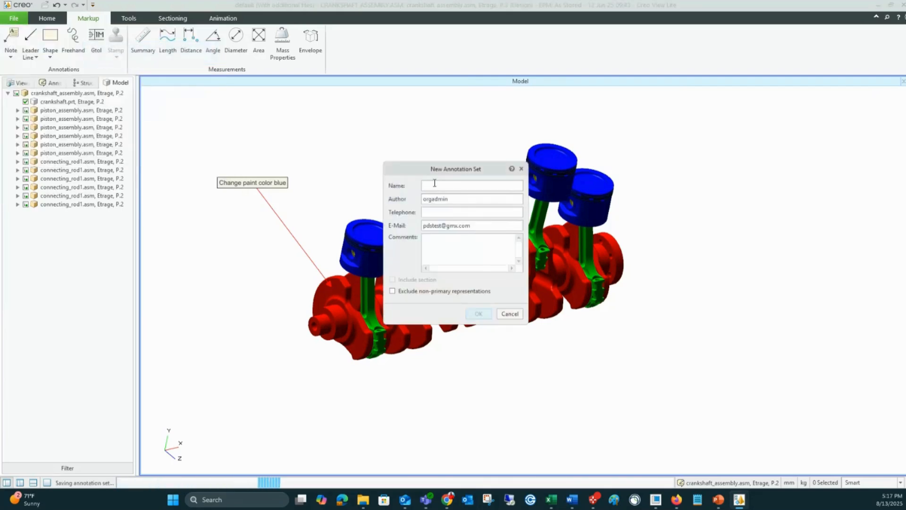
{"action": "type", "text": "Change "}
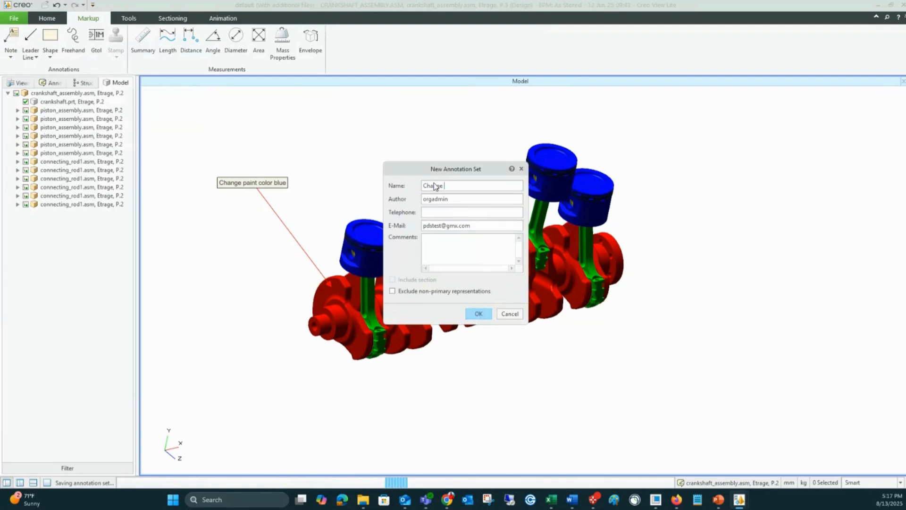
{"action": "type", "text": "Paint"}
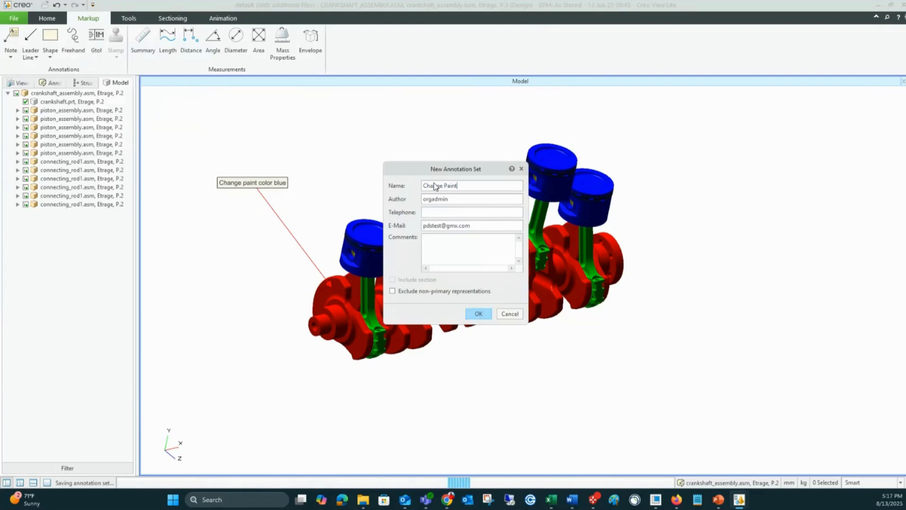
{"action": "left_click", "coordinate": [479, 314]}
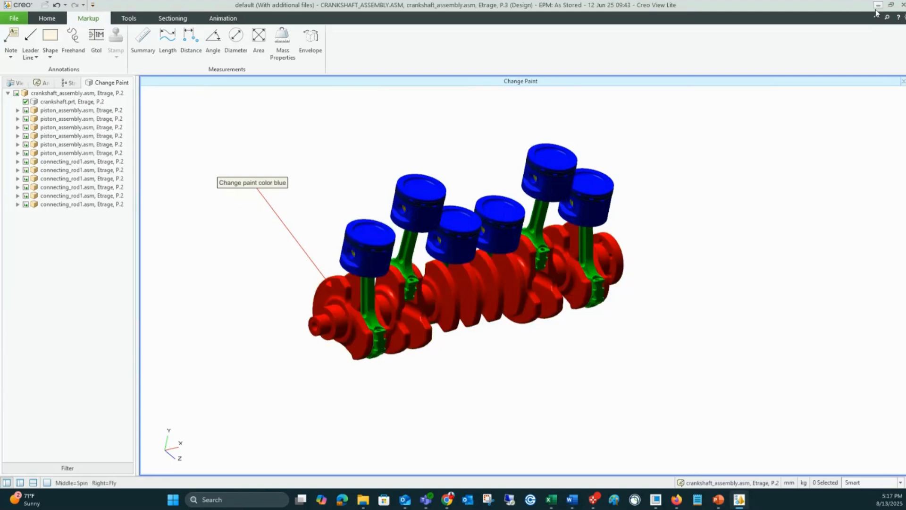
Step: Close the viewer, return to Windchill and check the representations and annotations of the CRANKSHAFT_ASSEMBLY.ASM design part
{"action": "left_click", "coordinate": [901, 5]}
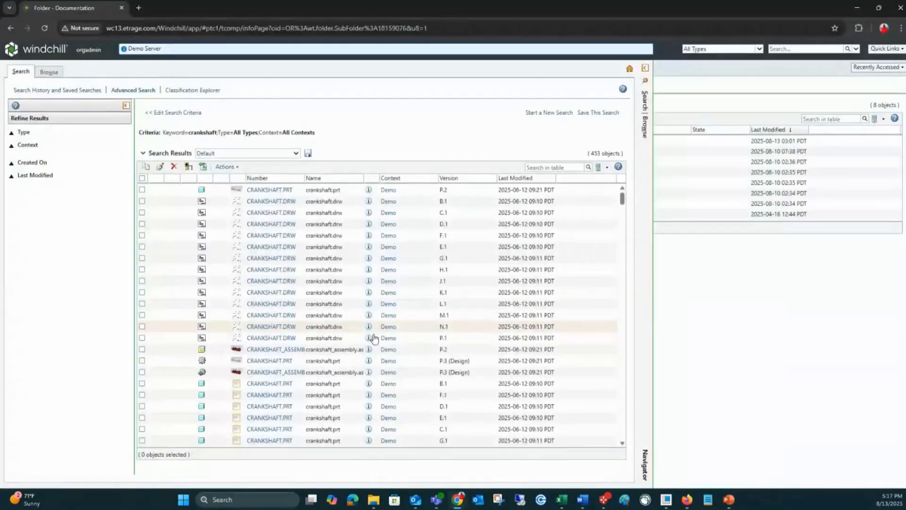
{"action": "left_click", "coordinate": [284, 376]}
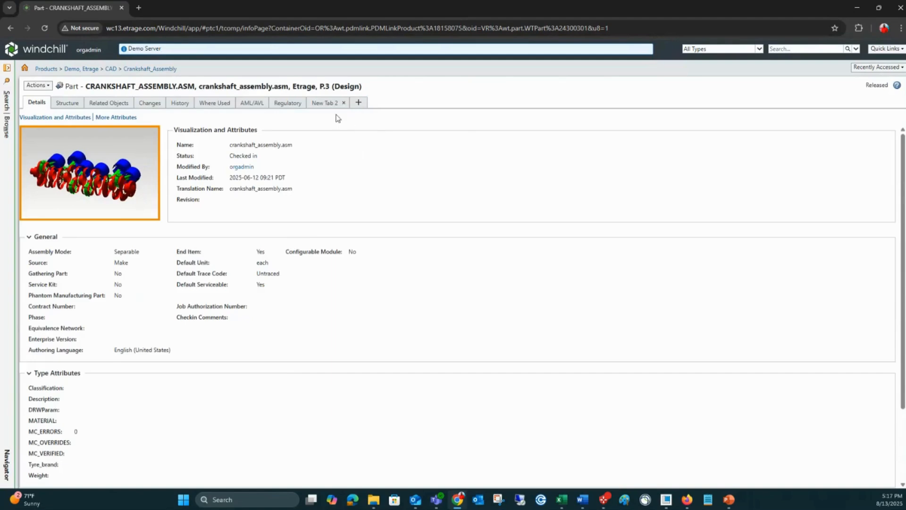
{"action": "left_click", "coordinate": [324, 102]}
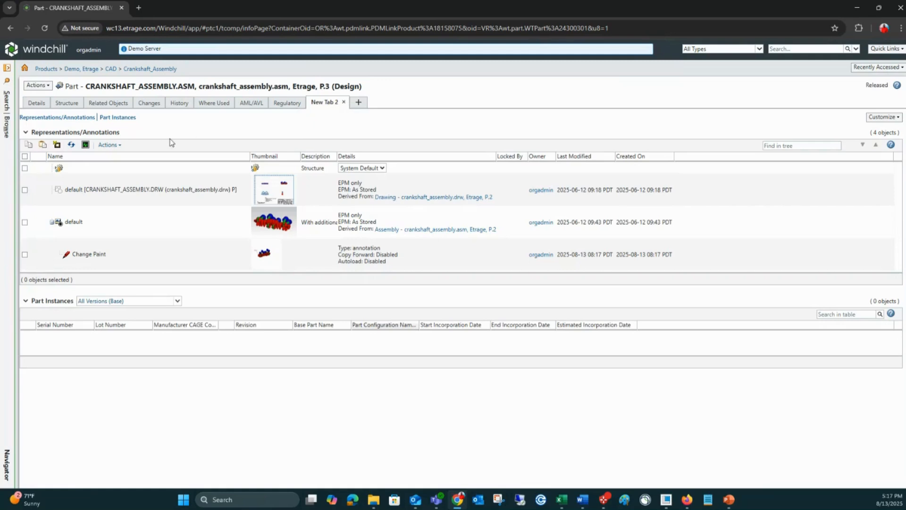
{"action": "left_click_drag", "start_coordinate": [258, 287], "coordinate": [259, 318]}
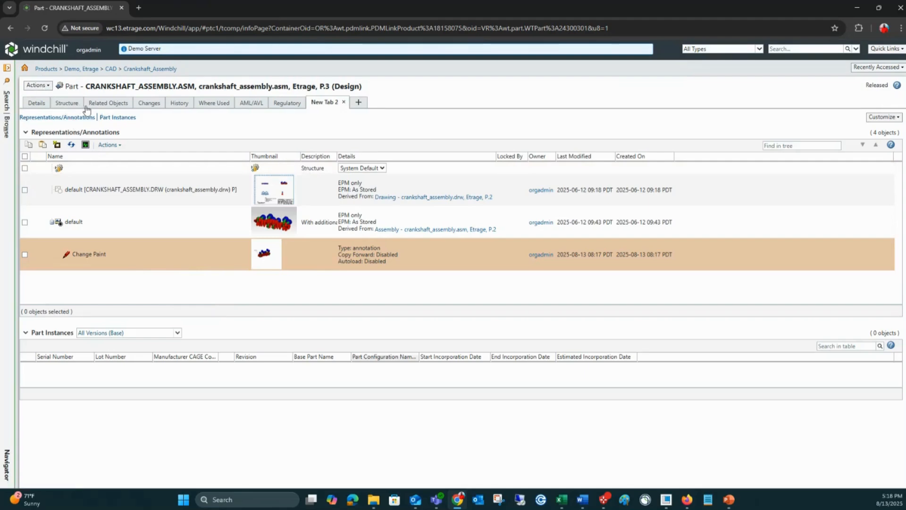
Step: Open the crankshaft assembly's structure and start a revision of the assembly that collects all dependents
{"action": "left_click", "coordinate": [67, 104]}
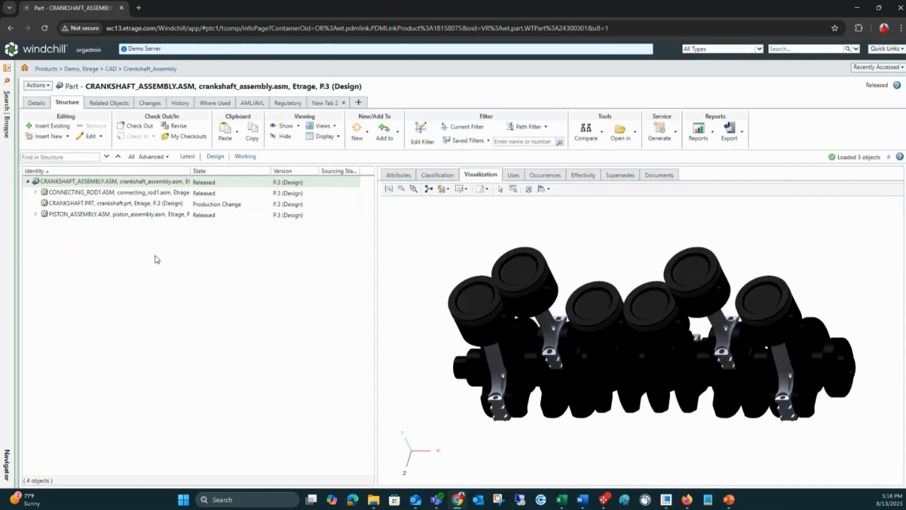
{"action": "left_click", "coordinate": [38, 86]}
{"action": "left_click", "coordinate": [48, 136]}
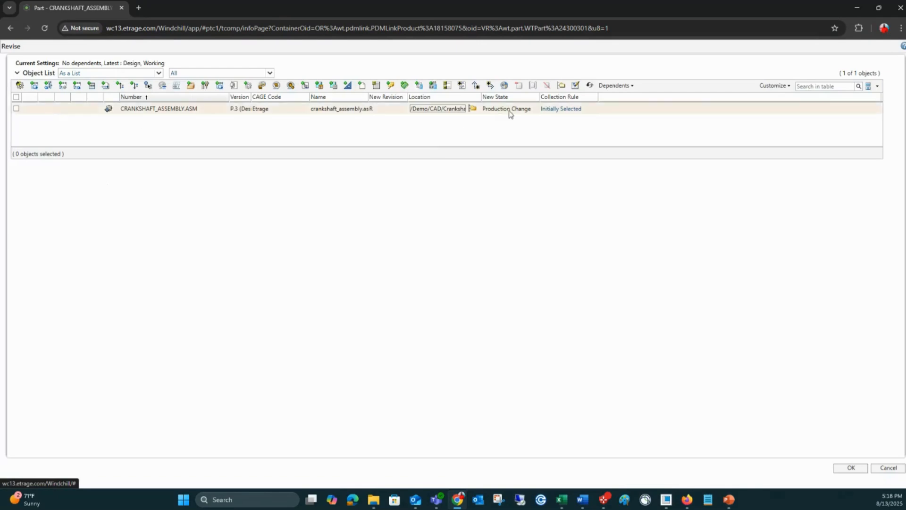
{"action": "left_click", "coordinate": [621, 86]}
{"action": "left_click", "coordinate": [618, 98]}
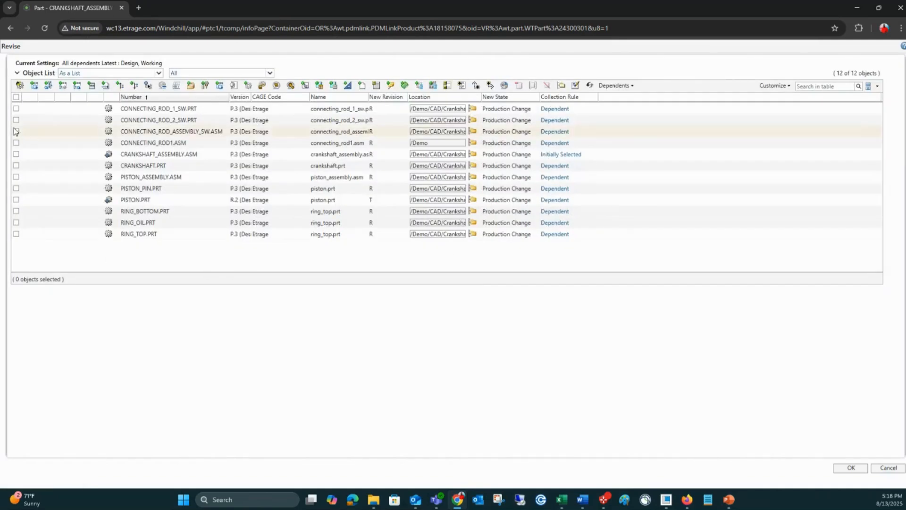
Step: Collect associated CAD documents, drawings and related documents for all objects in the revision, and cancel it
{"action": "left_click", "coordinate": [15, 98]}
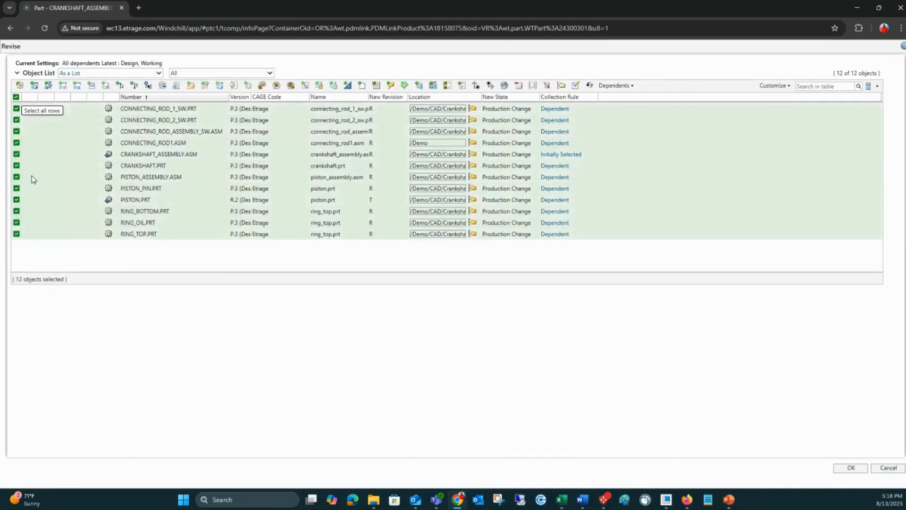
{"action": "left_click", "coordinate": [349, 88]}
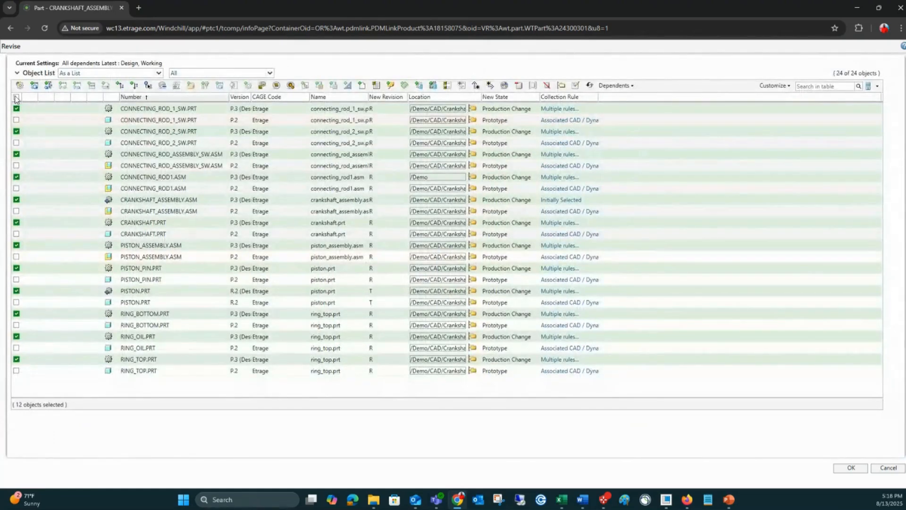
{"action": "left_click", "coordinate": [16, 97]}
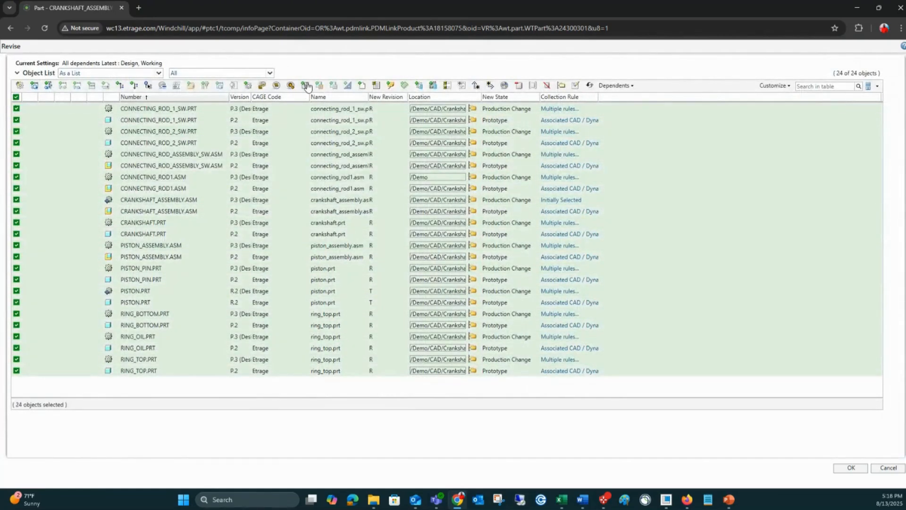
{"action": "left_click", "coordinate": [304, 85]}
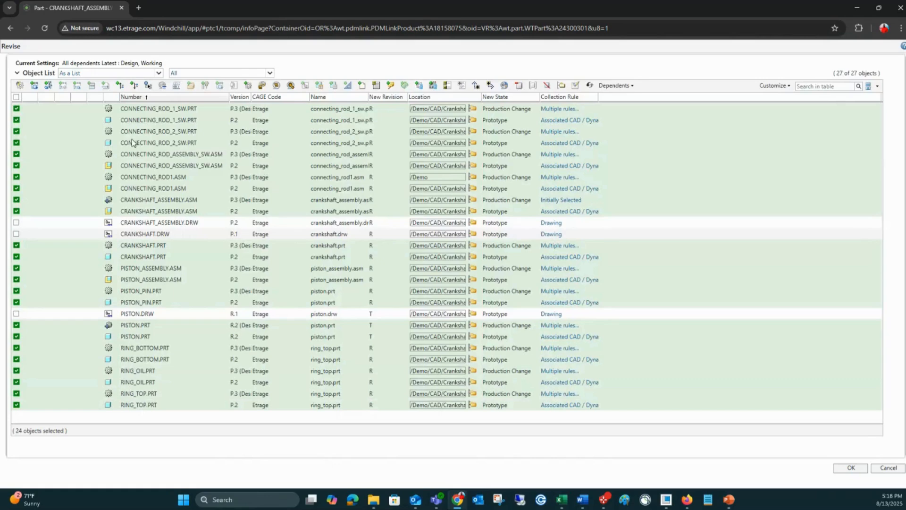
{"action": "left_click", "coordinate": [361, 85]}
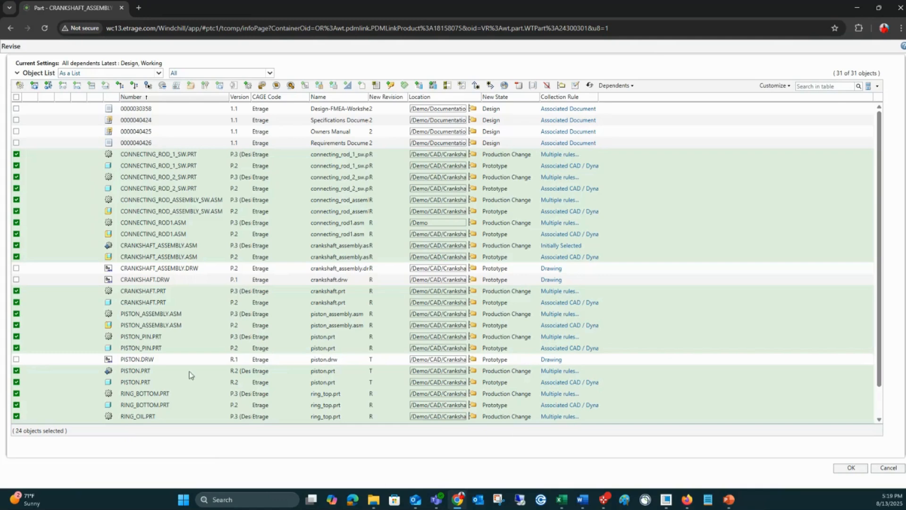
{"action": "left_click", "coordinate": [887, 468]}
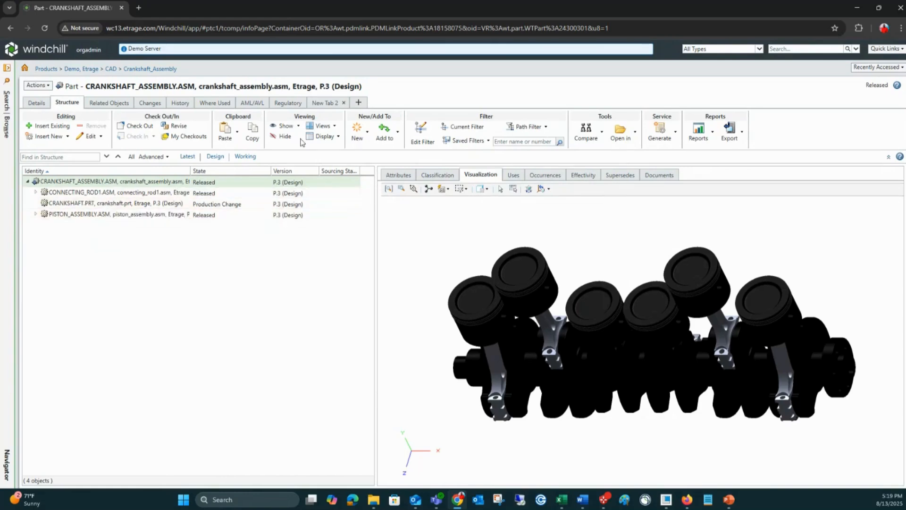
Step: Expand the whole crankshaft structure and show Documents, CAD Documents, Replacement Parts and AML/AVL for all its parts
{"action": "left_click", "coordinate": [324, 136]}
{"action": "left_click", "coordinate": [334, 181]}
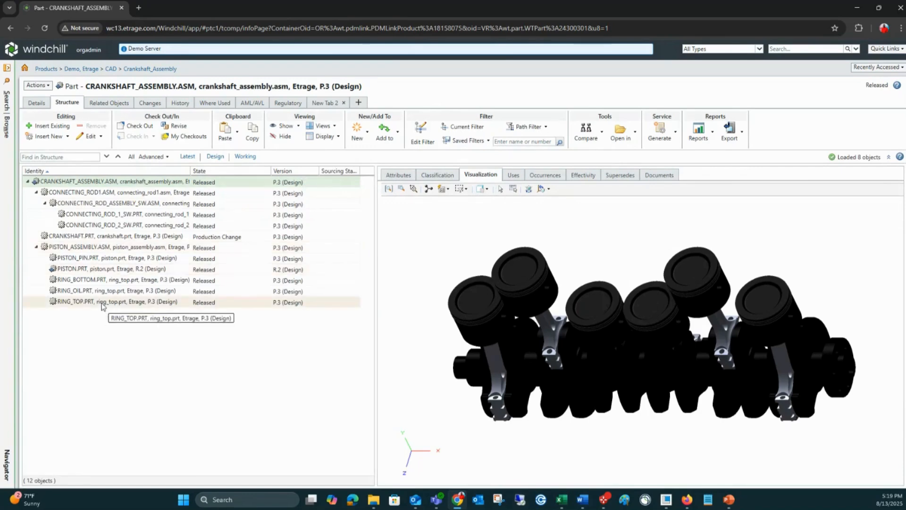
{"action": "left_click", "coordinate": [102, 302], "text": "shift"}
{"action": "left_click", "coordinate": [285, 125]}
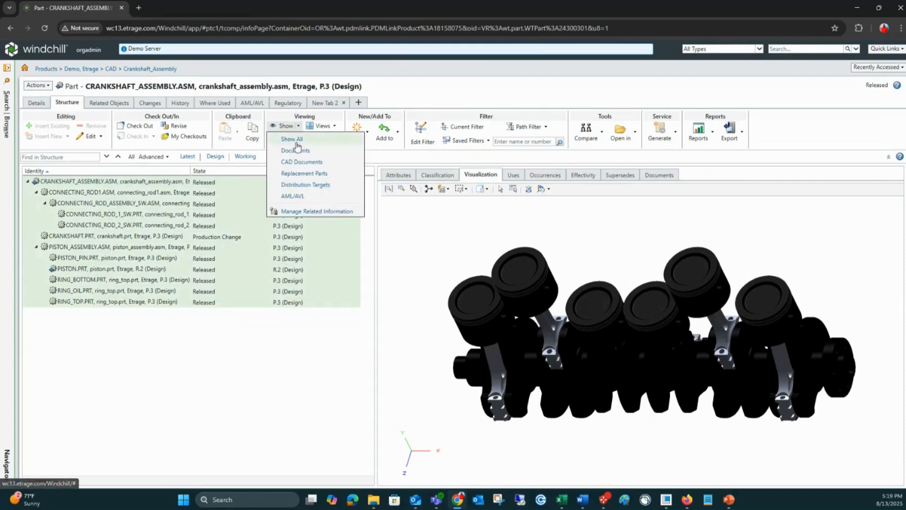
{"action": "left_click", "coordinate": [309, 211]}
{"action": "left_click", "coordinate": [395, 280]}
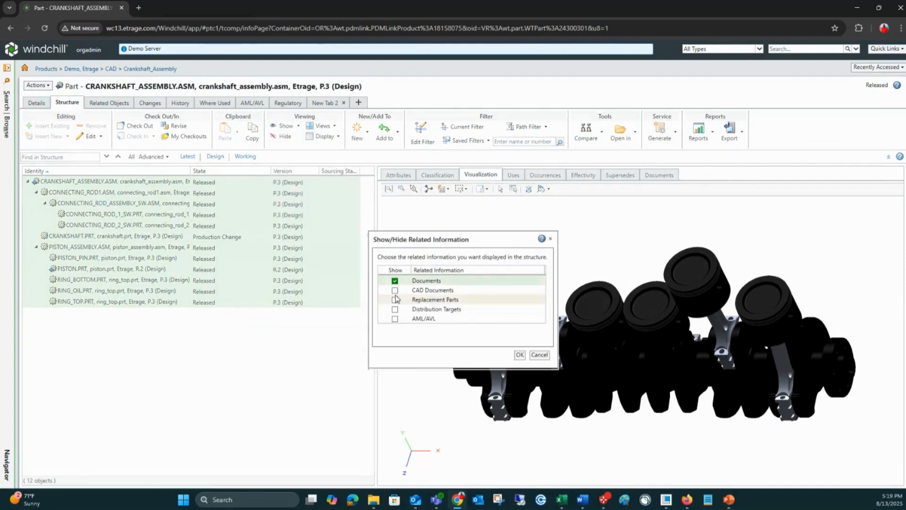
{"action": "left_click", "coordinate": [395, 290]}
{"action": "left_click", "coordinate": [395, 299]}
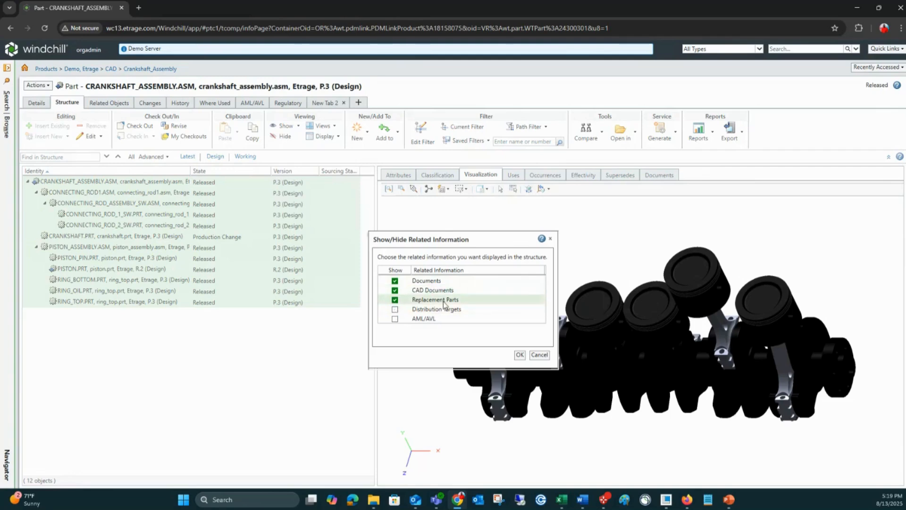
{"action": "left_click", "coordinate": [395, 319]}
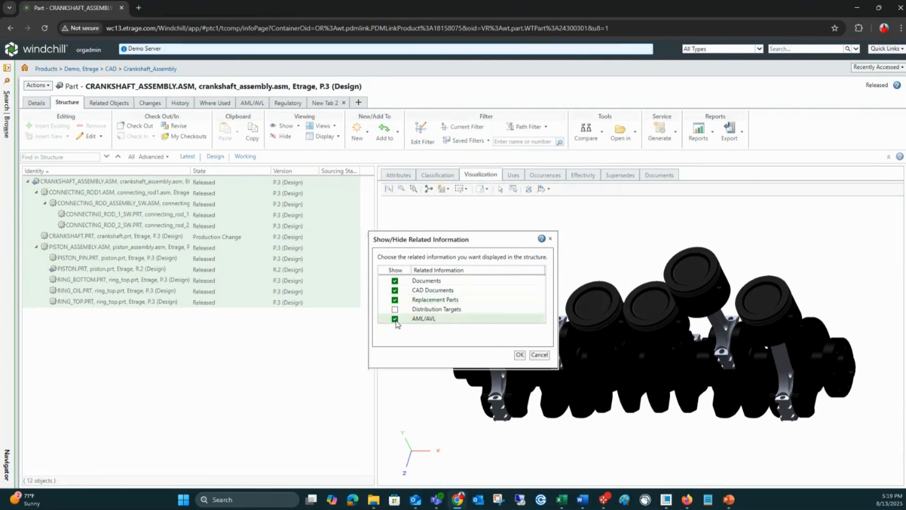
{"action": "left_click", "coordinate": [519, 356]}
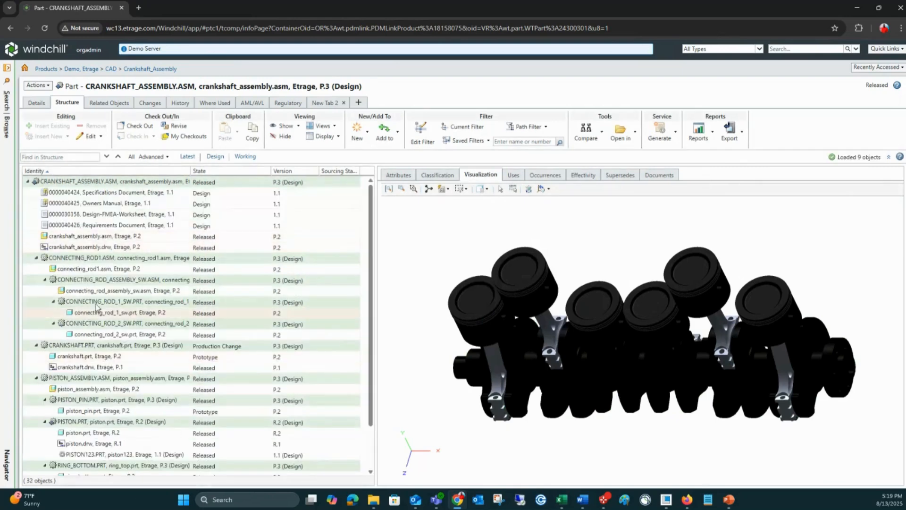
Step: Sort the structure by Identity in descending order and collapse the piston assembly, crankshaft and connecting rod branches
{"action": "left_click", "coordinate": [104, 172]}
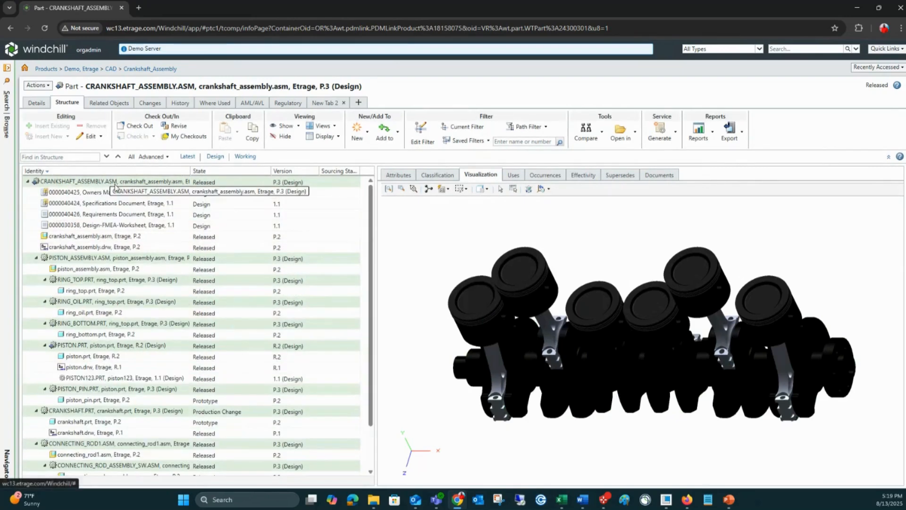
{"action": "scroll", "coordinate": [108, 264], "scroll_direction": "down", "scroll_amount": 1}
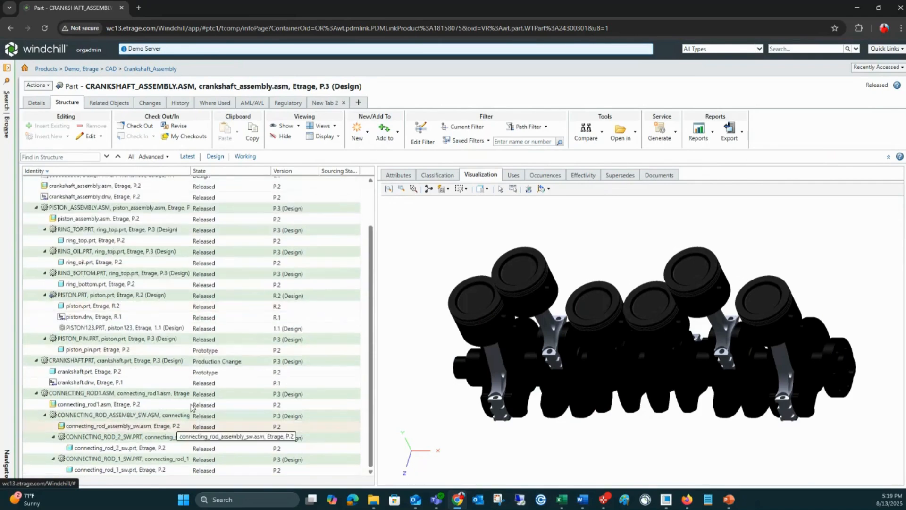
{"action": "scroll", "coordinate": [139, 385], "scroll_direction": "up", "scroll_amount": 2}
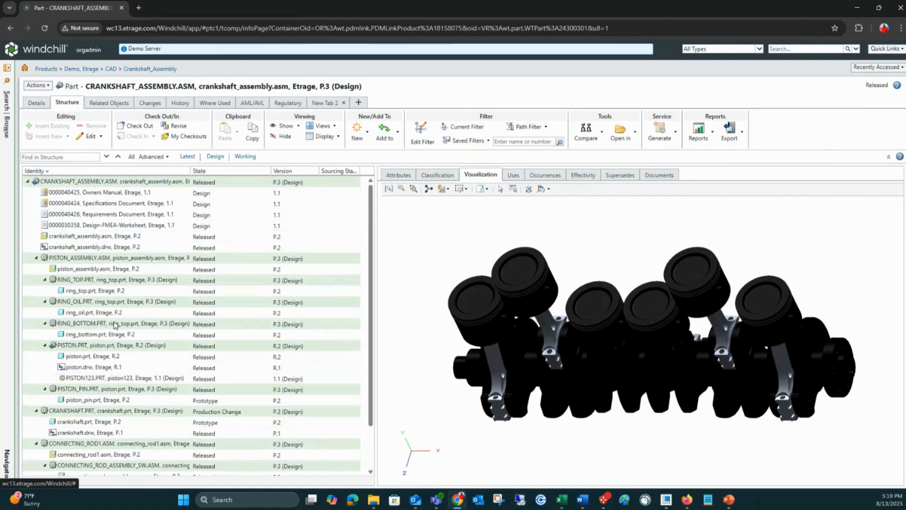
{"action": "scroll", "coordinate": [115, 325], "scroll_direction": "down", "scroll_amount": 2}
{"action": "scroll", "coordinate": [111, 306], "scroll_direction": "up", "scroll_amount": 1}
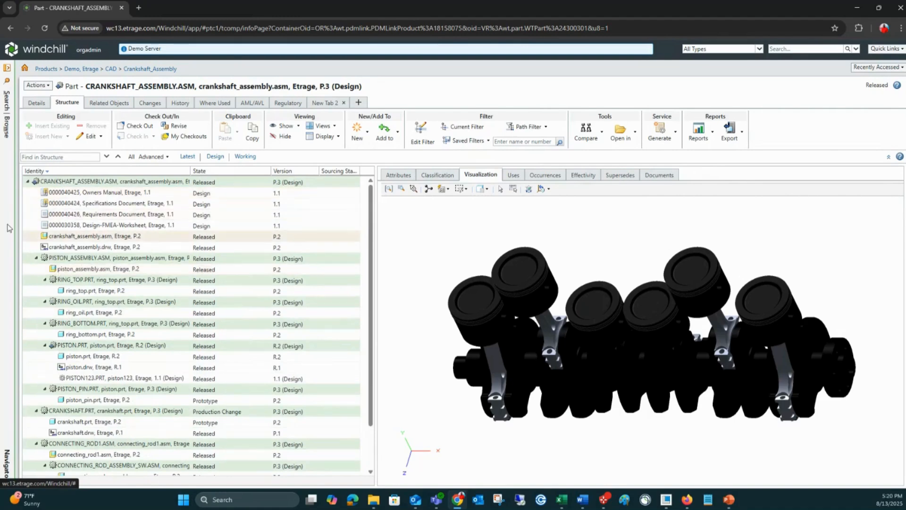
{"action": "left_click", "coordinate": [36, 258]}
{"action": "left_click", "coordinate": [36, 269]}
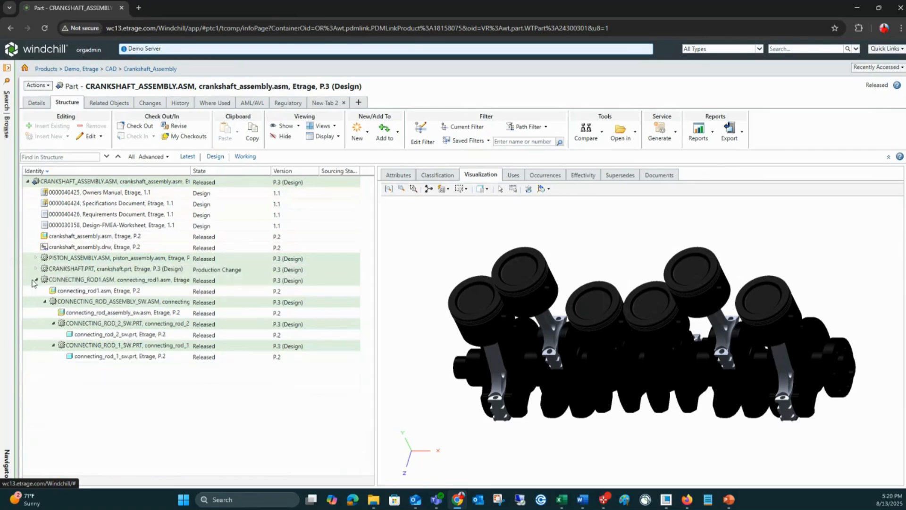
{"action": "left_click", "coordinate": [36, 280]}
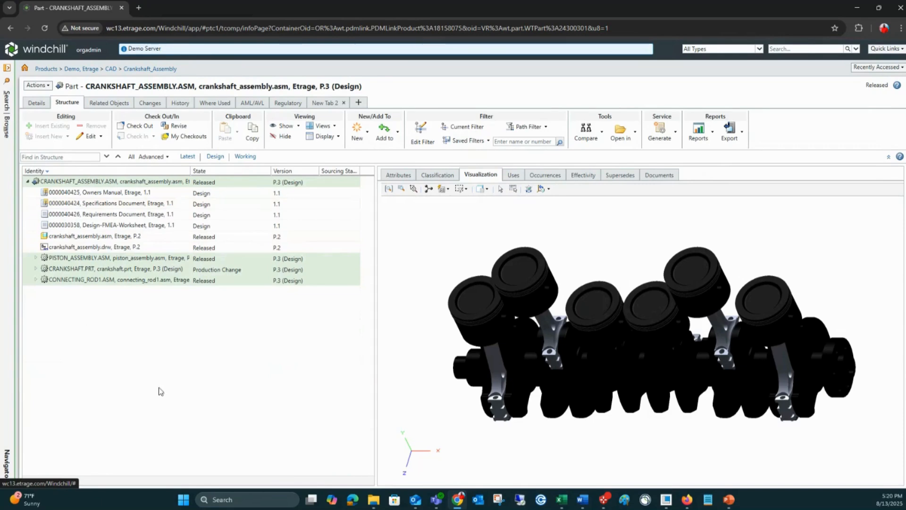
Step: Search existing parts by the name "*Software*" and insert CrankShaft Control Panel Software under CRANKSHAFT_ASSEMBLY.ASM
{"action": "left_click", "coordinate": [77, 182]}
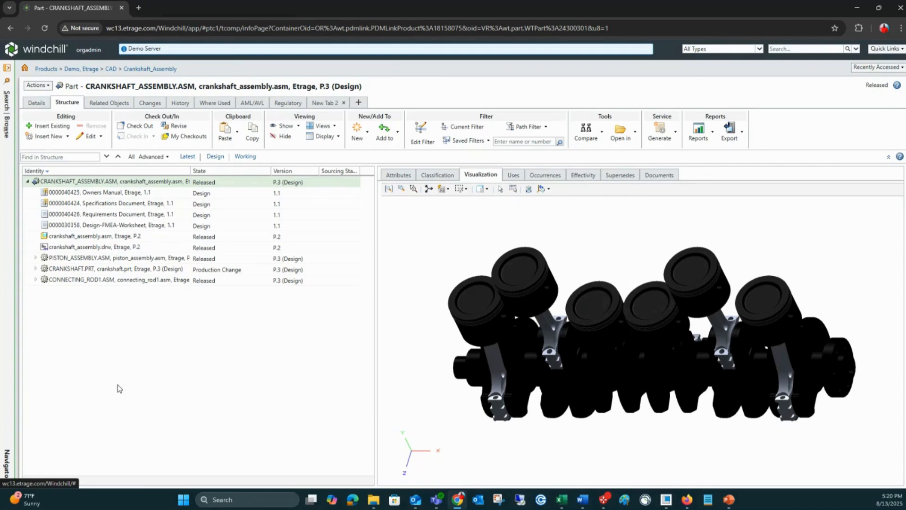
{"action": "left_click", "coordinate": [62, 126]}
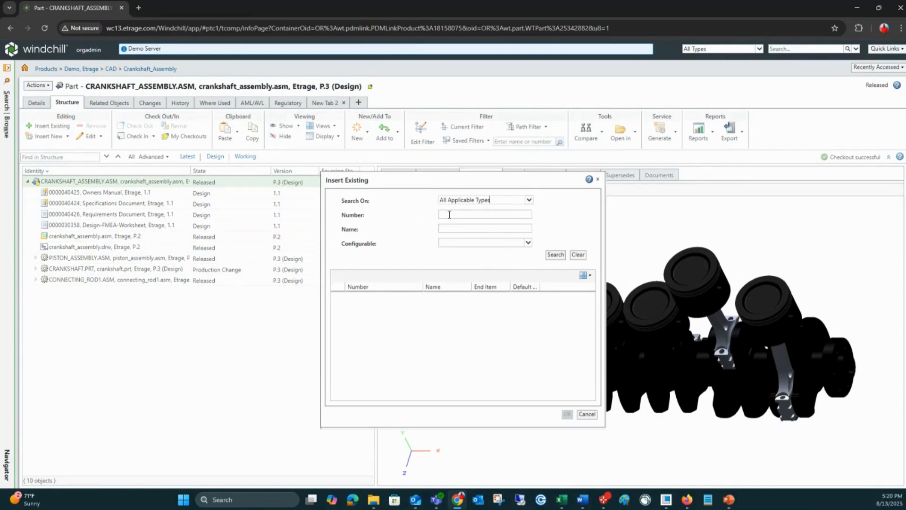
{"action": "left_click", "coordinate": [446, 228]}
{"action": "type", "text": "Software"}
{"action": "type", "text": "&"}
{"action": "key", "text": "BackSpace"}
{"action": "type", "text": "*"}
{"action": "key", "text": "Return"}
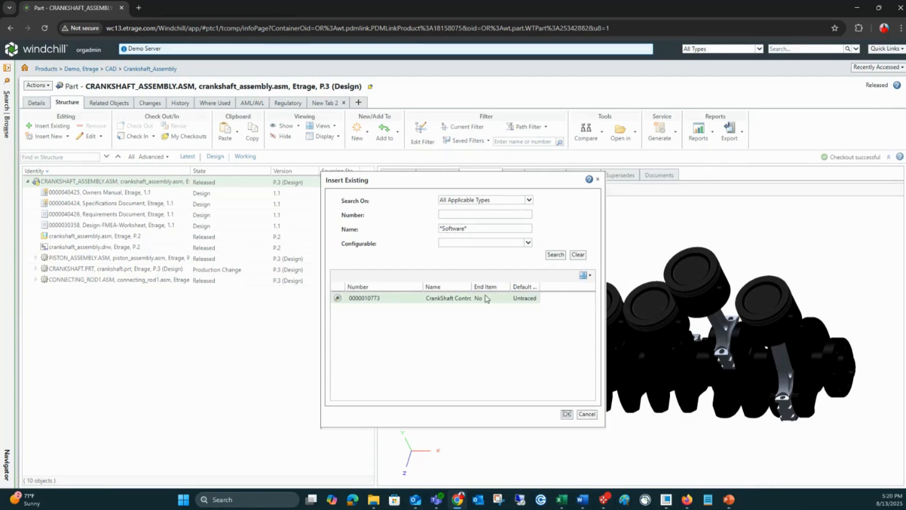
{"action": "left_click_drag", "start_coordinate": [474, 285], "coordinate": [505, 286]}
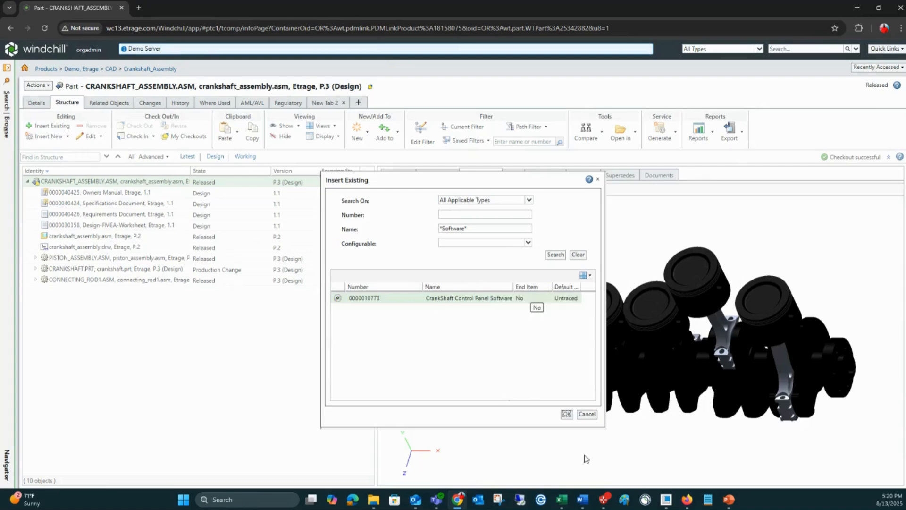
{"action": "left_click", "coordinate": [566, 413]}
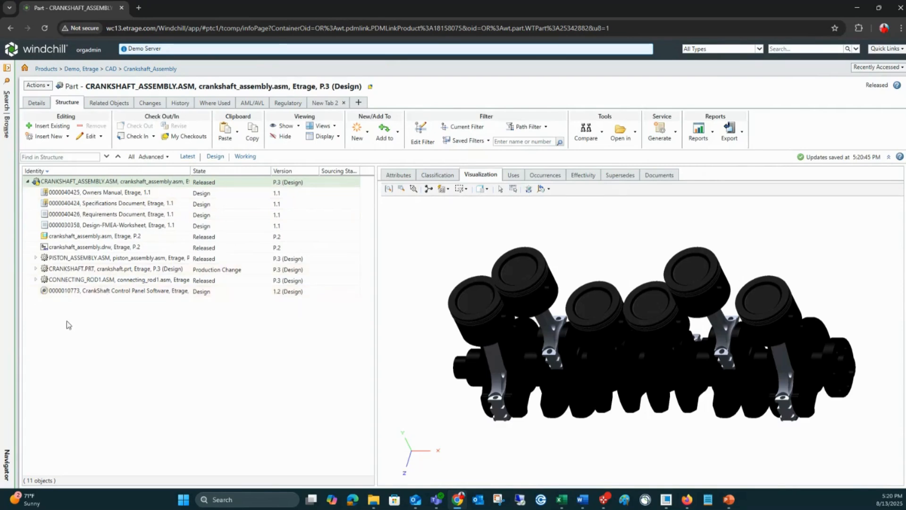
Step: Show the documents related to CrankShaft Control Panel Software and select the Crankshaft_Control_Panel Executable
{"action": "left_click", "coordinate": [88, 291]}
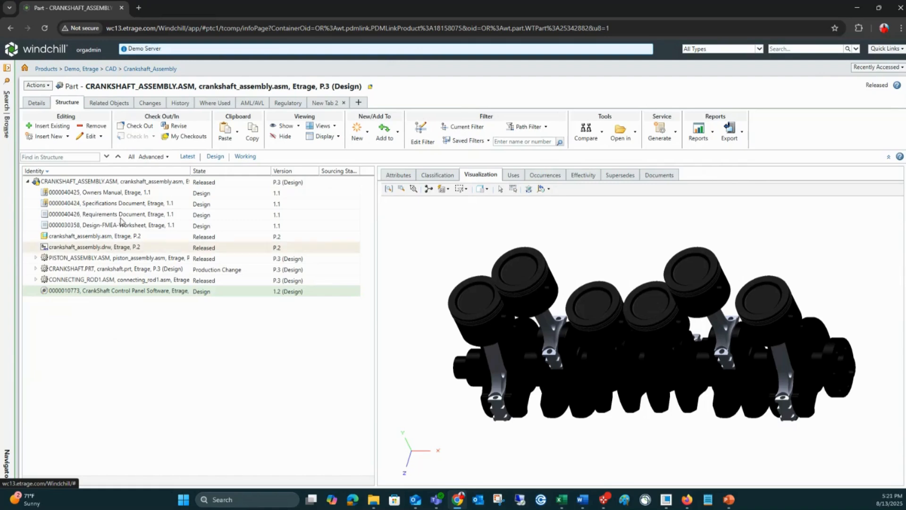
{"action": "left_click", "coordinate": [299, 126]}
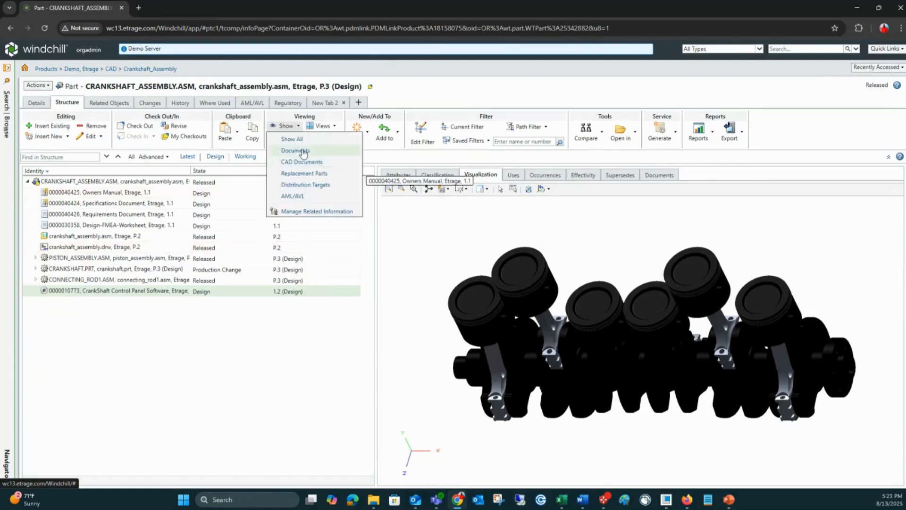
{"action": "left_click", "coordinate": [295, 150]}
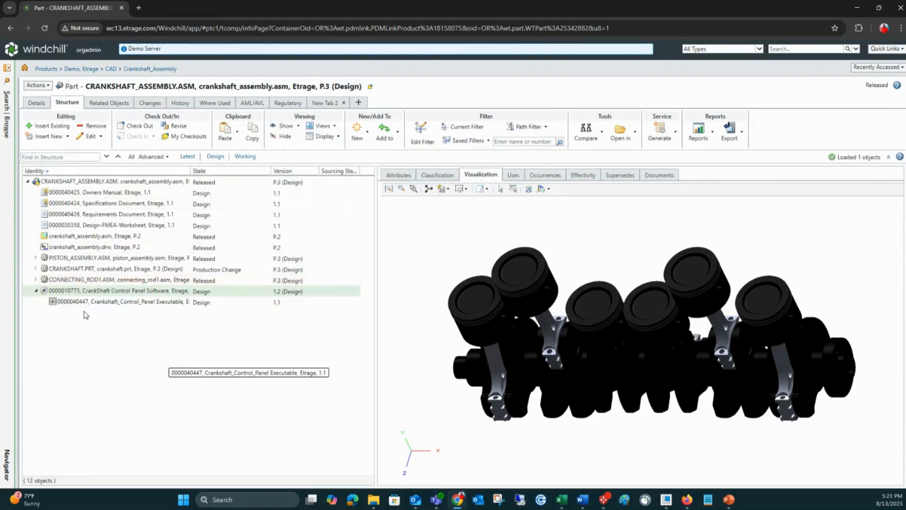
{"action": "left_click", "coordinate": [124, 305]}
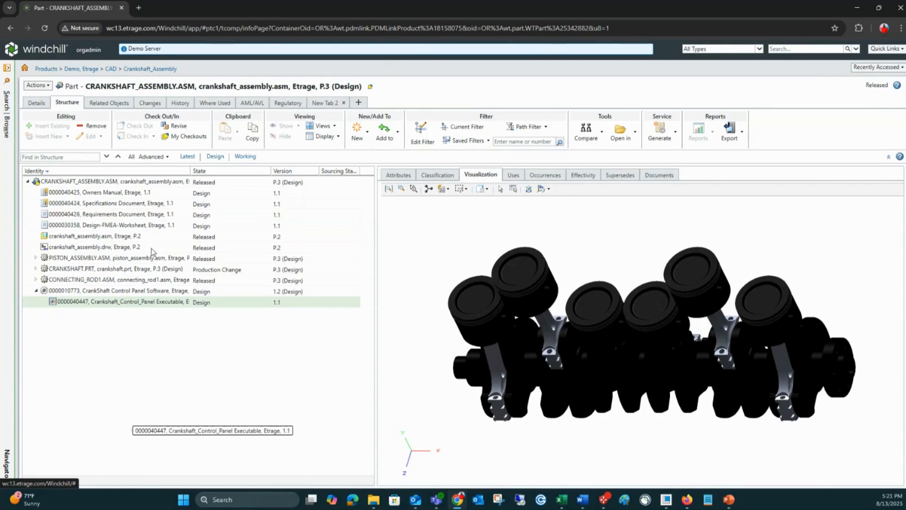
Step: Select the top-level CRANKSHAFT_ASSEMBLY.ASM and review the available export formats for its structure
{"action": "left_click", "coordinate": [156, 182]}
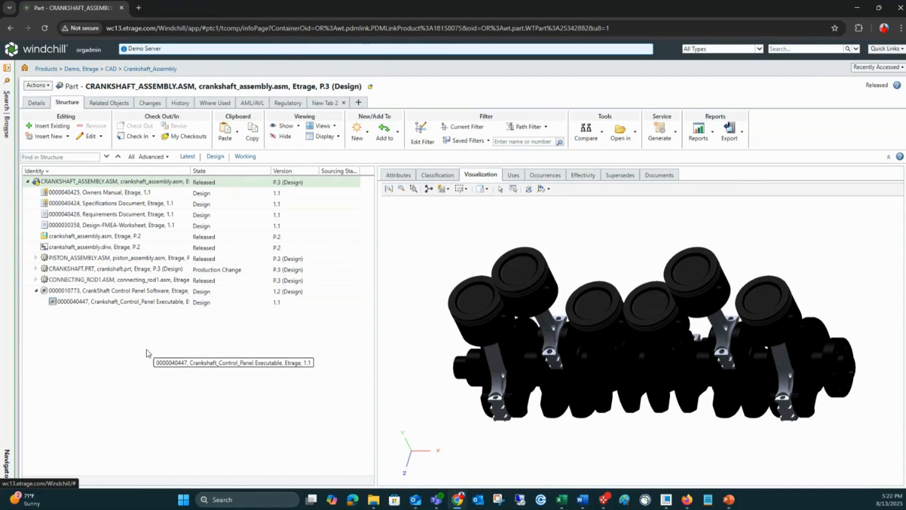
{"action": "left_click", "coordinate": [741, 136]}
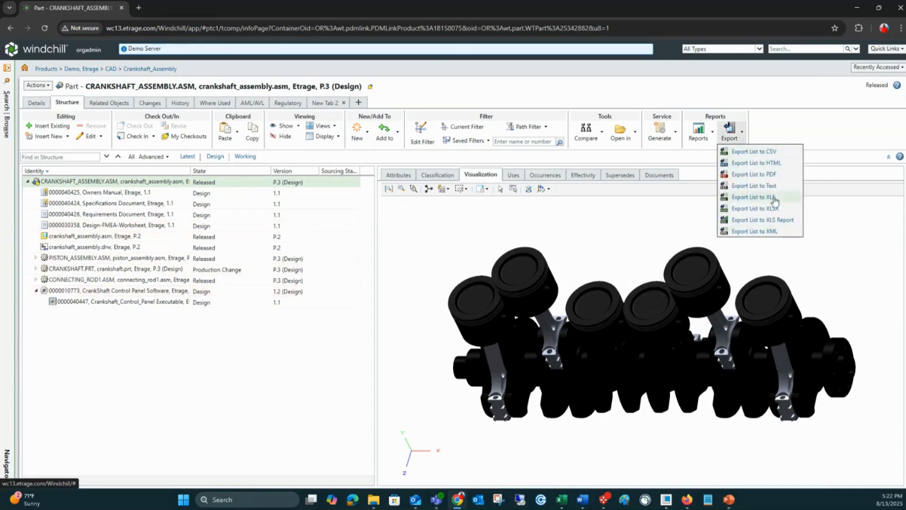
{"action": "left_click", "coordinate": [212, 363]}
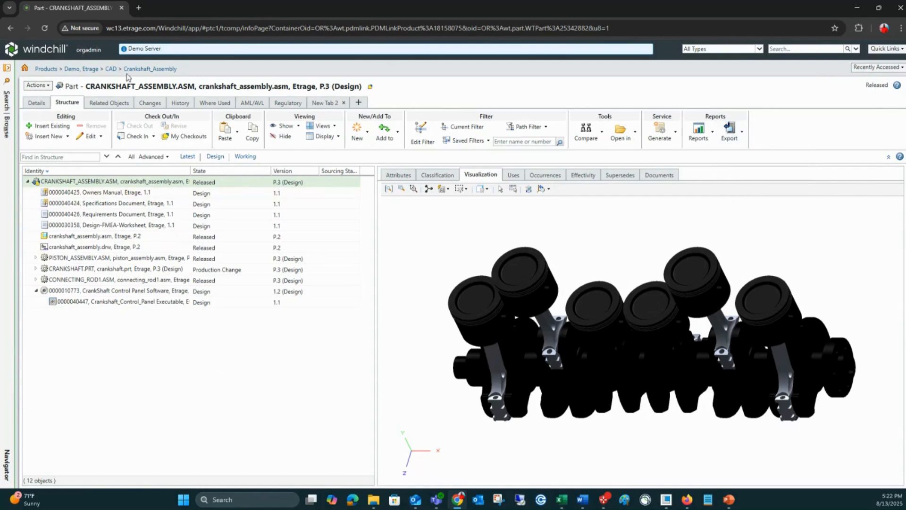
Step: Go to the Crankshaft_Assembly folder and from there open the Engineering folder under Documentation, Departments
{"action": "left_click", "coordinate": [150, 71]}
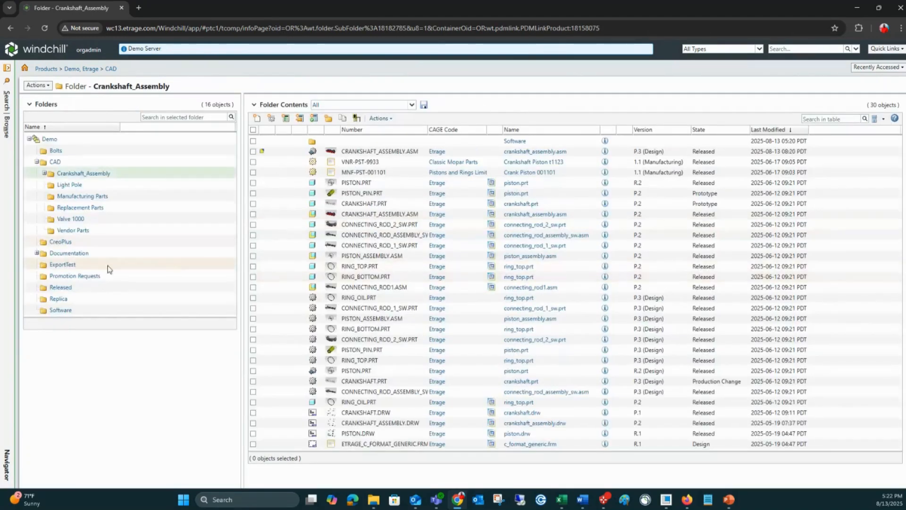
{"action": "left_click", "coordinate": [78, 256]}
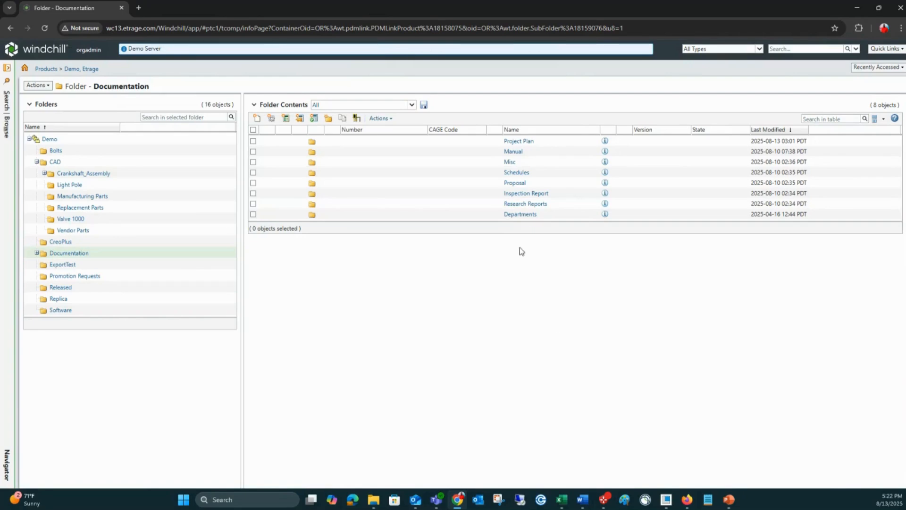
{"action": "left_click", "coordinate": [525, 215]}
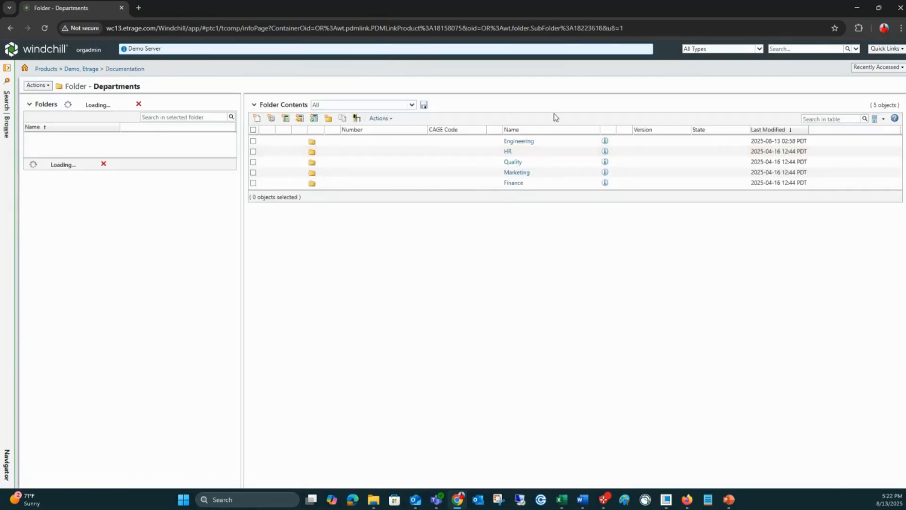
{"action": "left_click", "coordinate": [521, 142]}
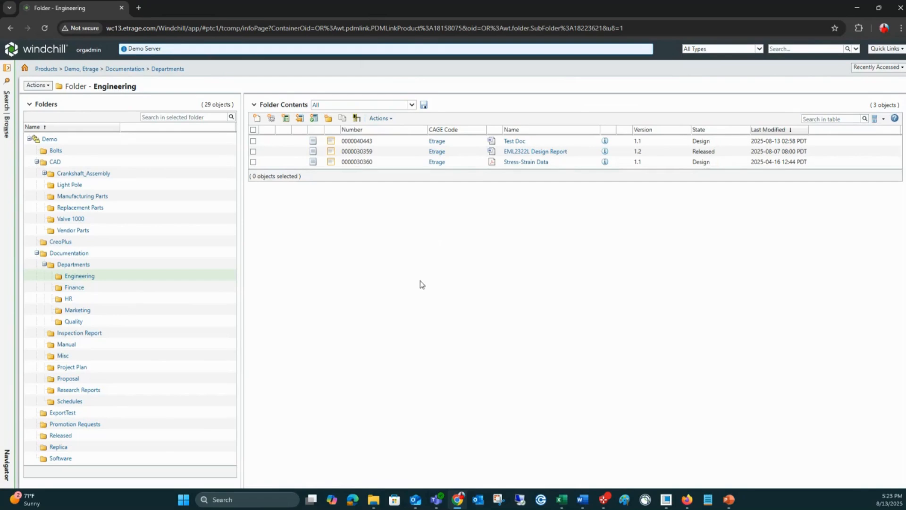
Step: Start a new document of type Document in the Engineering folder and cancel it
{"action": "left_click", "coordinate": [258, 120]}
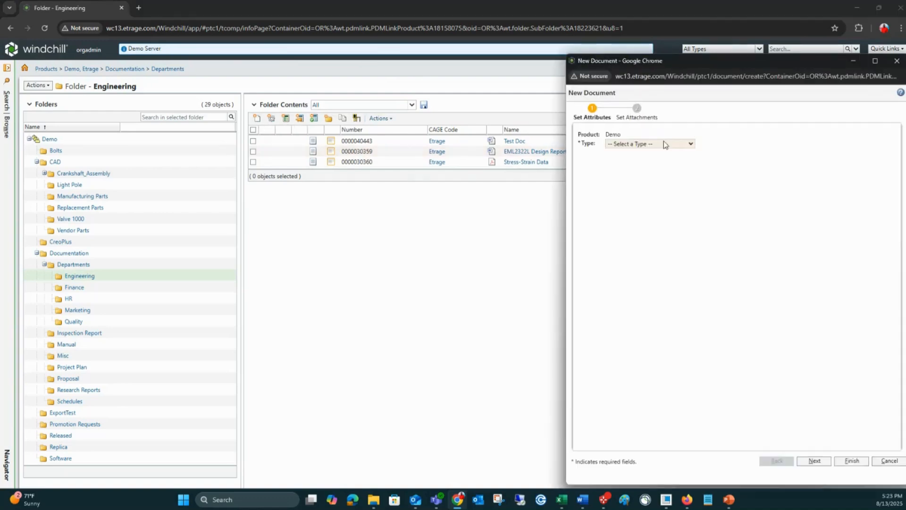
{"action": "left_click", "coordinate": [663, 142]}
{"action": "left_click", "coordinate": [651, 194]}
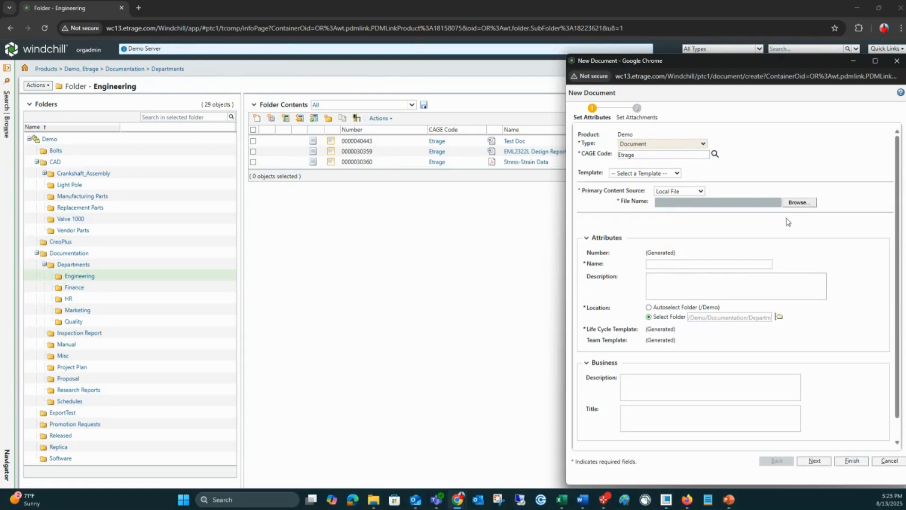
{"action": "left_click", "coordinate": [889, 460]}
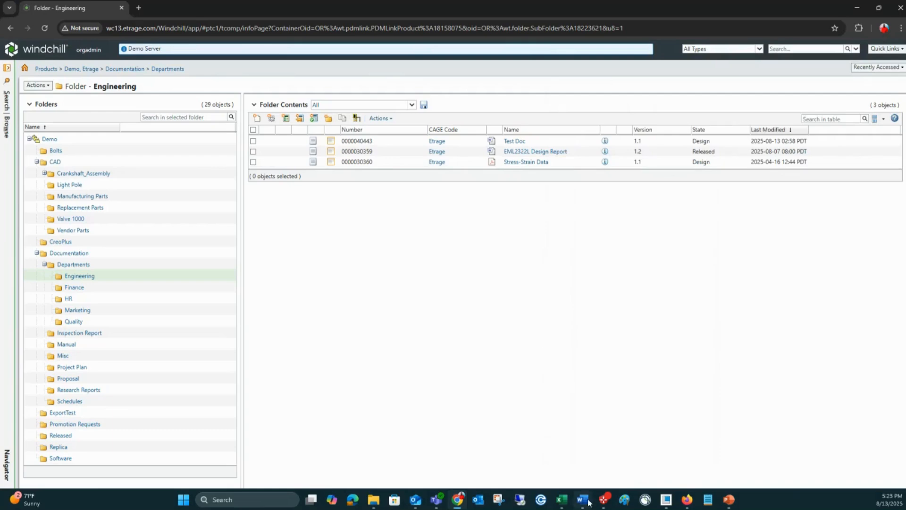
Step: Switch to Word, browse the Demo product's folders on Windchill Etrage through the Windchill Open command, and cancel
{"action": "mouse_move", "coordinate": [589, 503]}
{"action": "left_click", "coordinate": [586, 455]}
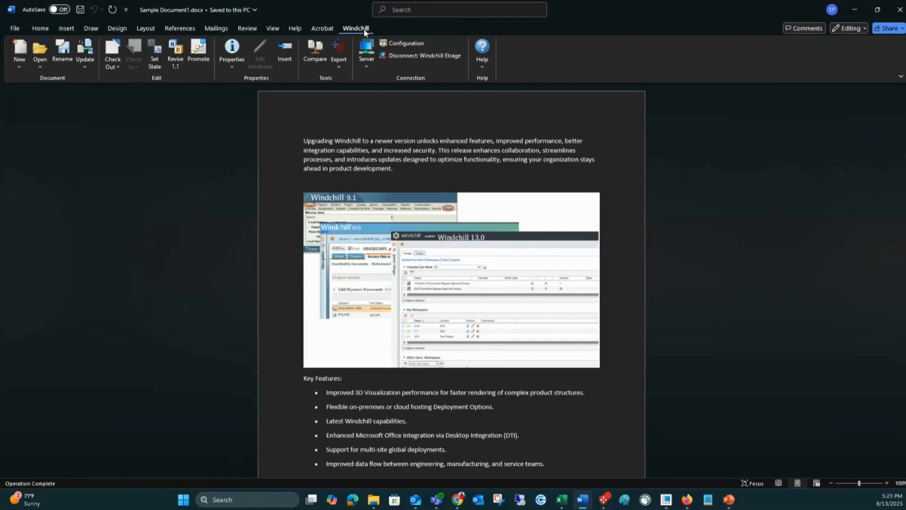
{"action": "left_click", "coordinate": [44, 67]}
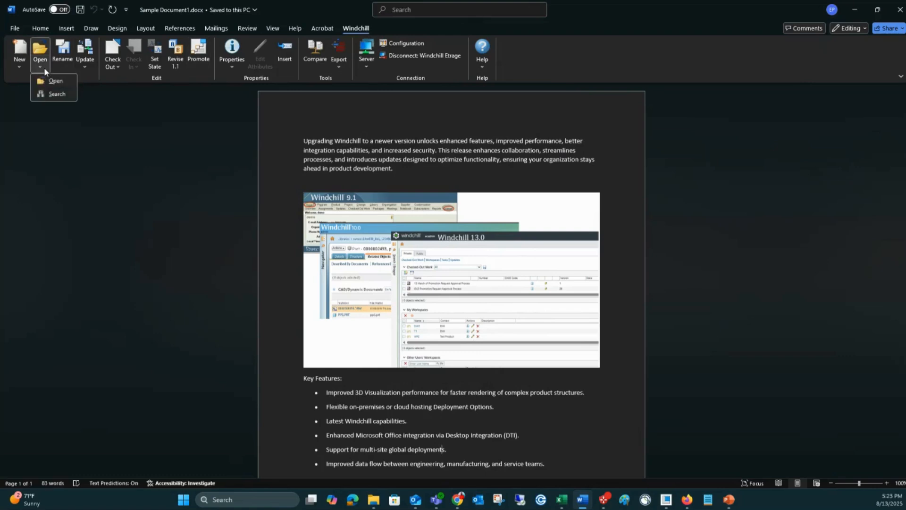
{"action": "left_click", "coordinate": [59, 84]}
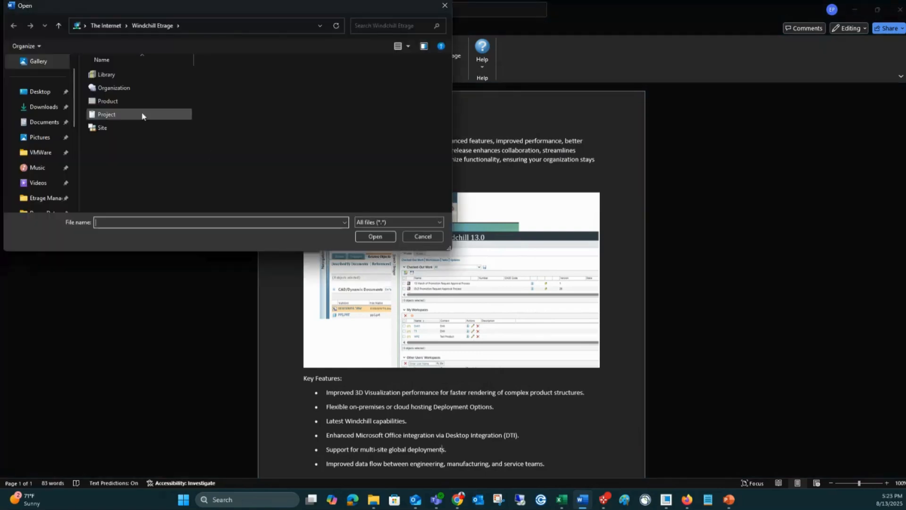
{"action": "double_click", "coordinate": [121, 103]}
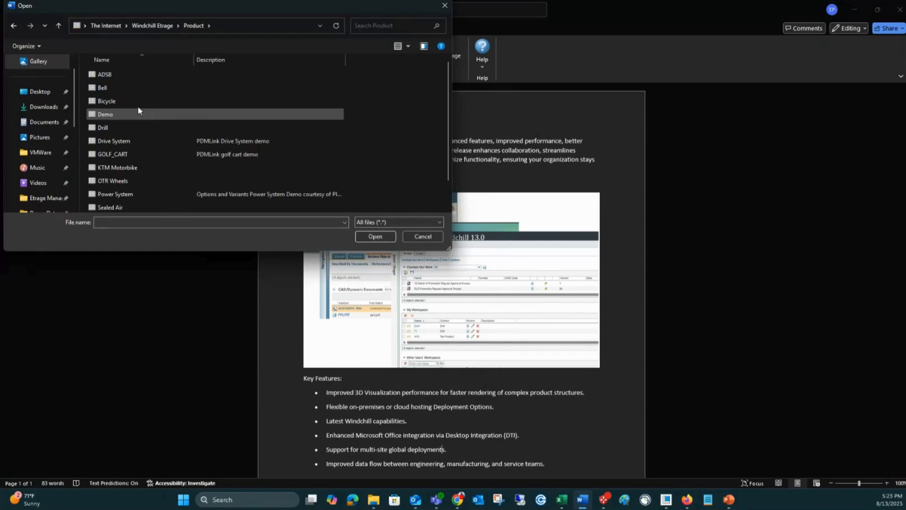
{"action": "double_click", "coordinate": [109, 115]}
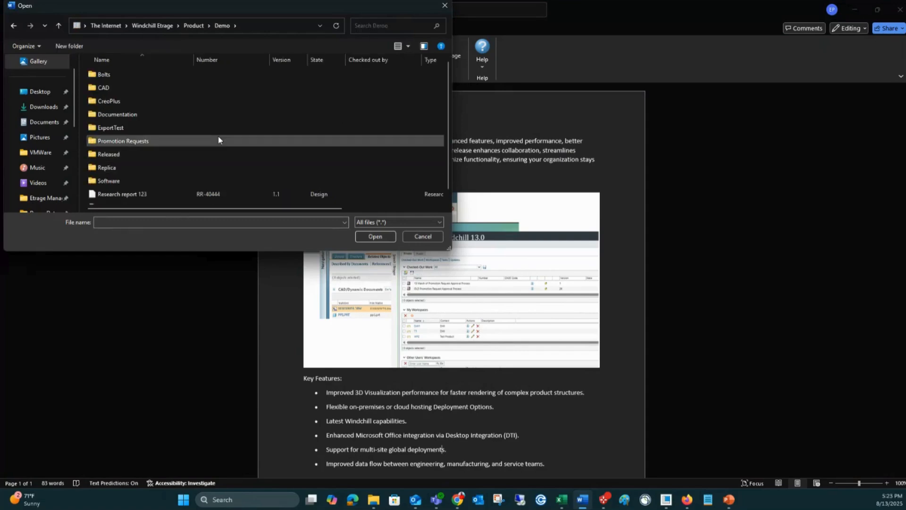
{"action": "left_click", "coordinate": [423, 236]}
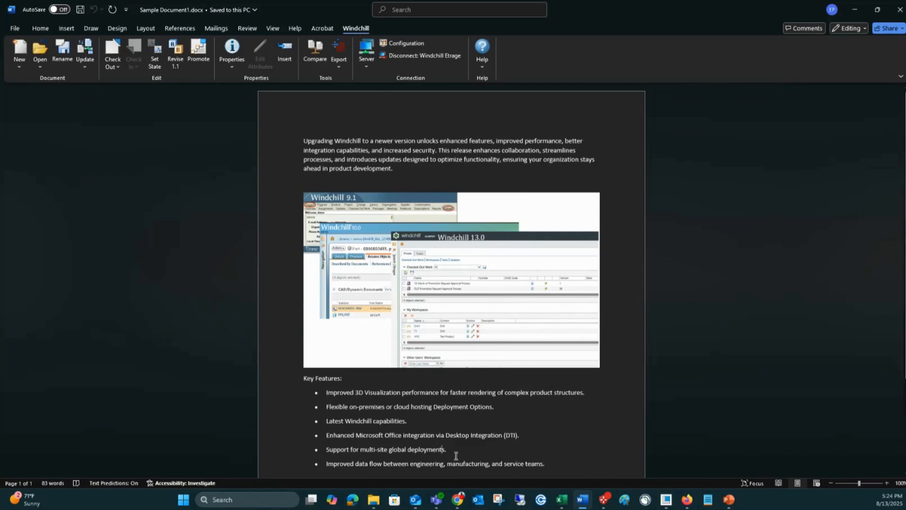
Step: Switch to File Explorer and browse Windchill Documents to the Demo product's Engineering folder under Documentation, Departments
{"action": "mouse_move", "coordinate": [373, 503]}
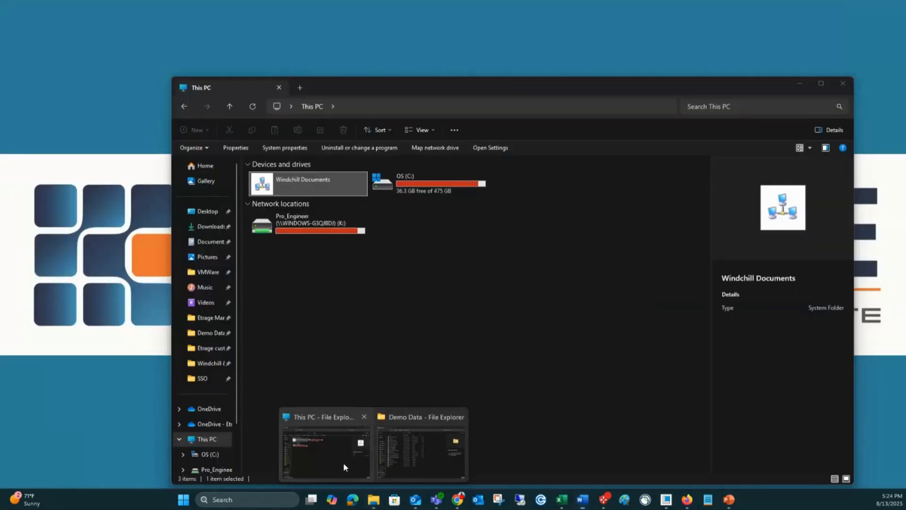
{"action": "left_click", "coordinate": [344, 462]}
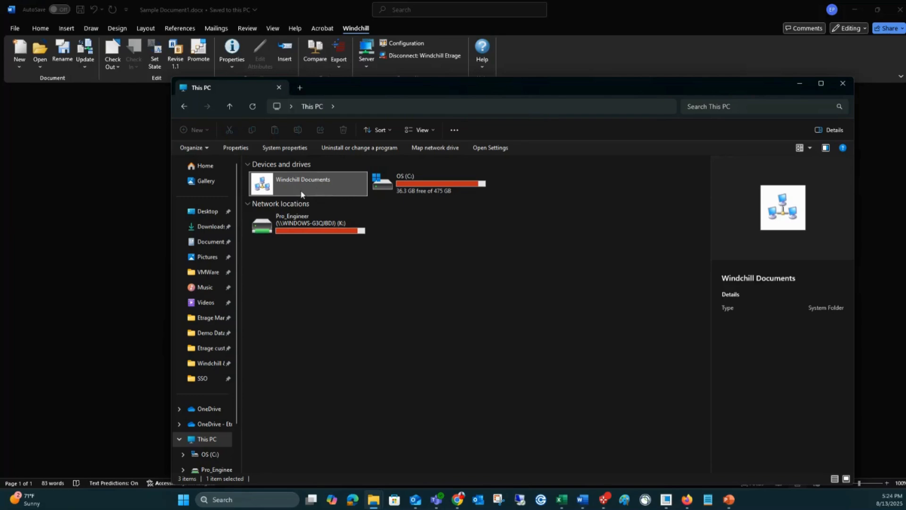
{"action": "double_click", "coordinate": [318, 185]}
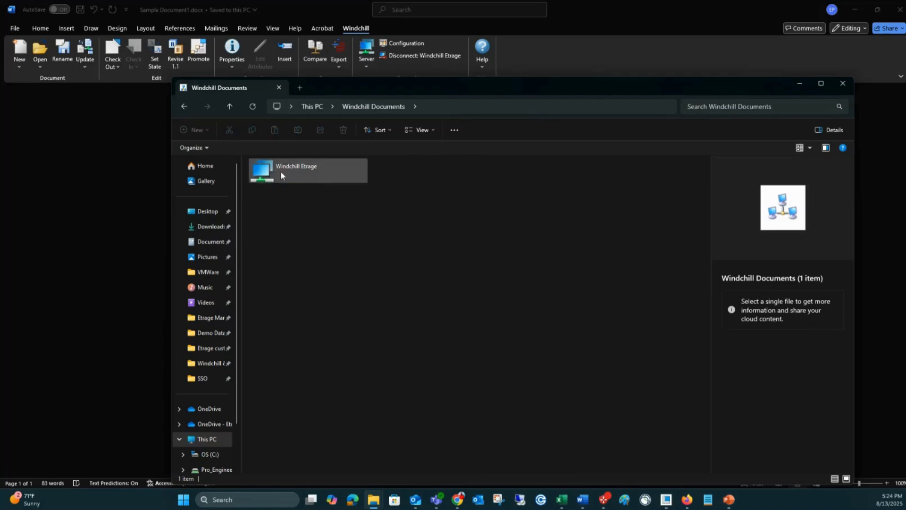
{"action": "double_click", "coordinate": [293, 173]}
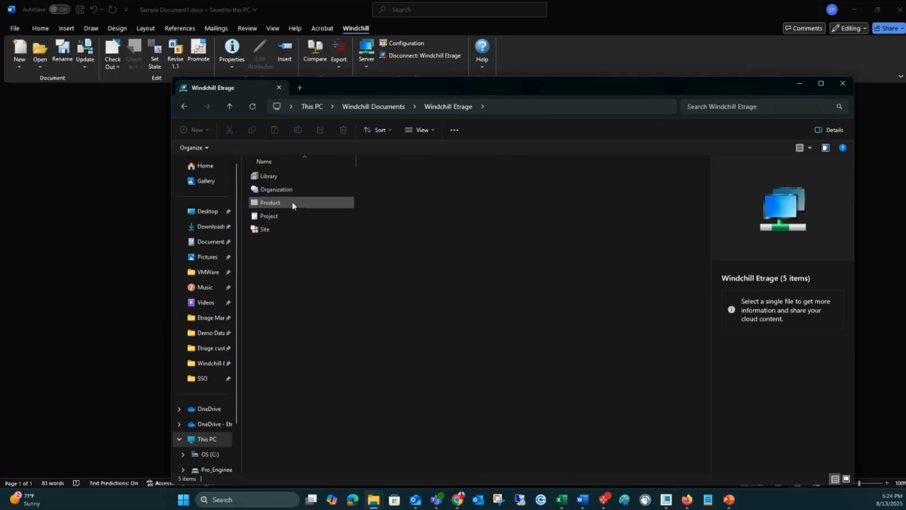
{"action": "double_click", "coordinate": [278, 202]}
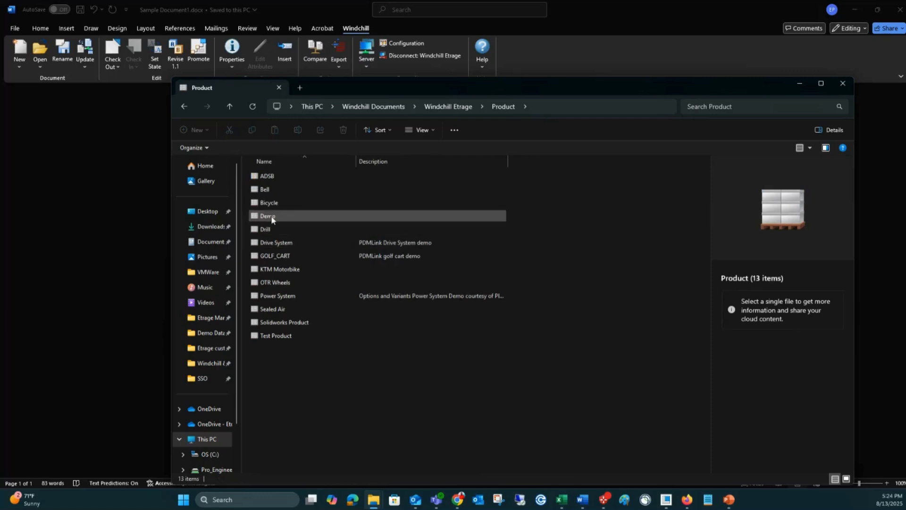
{"action": "double_click", "coordinate": [278, 216]}
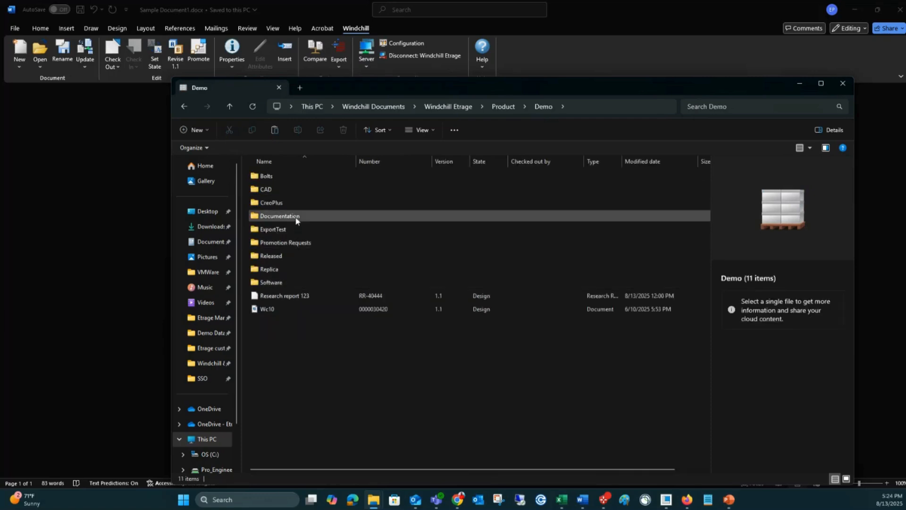
{"action": "double_click", "coordinate": [296, 219]}
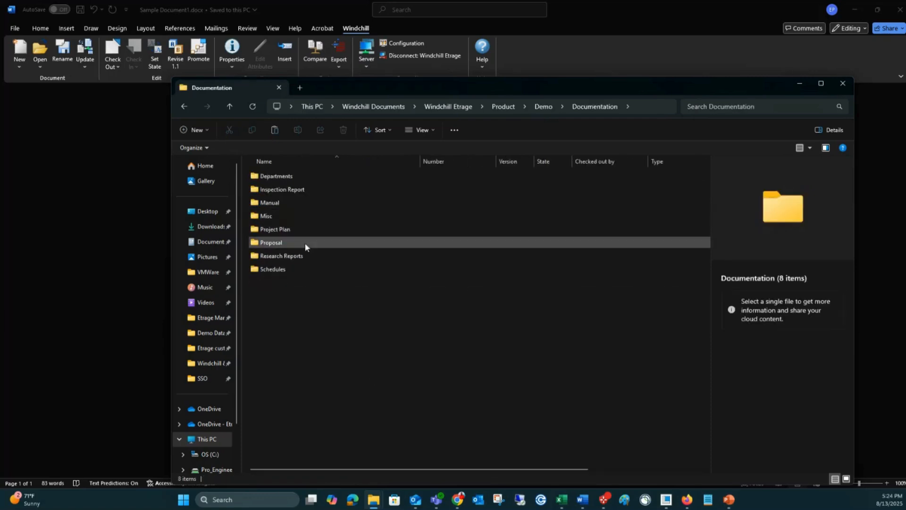
{"action": "double_click", "coordinate": [301, 175]}
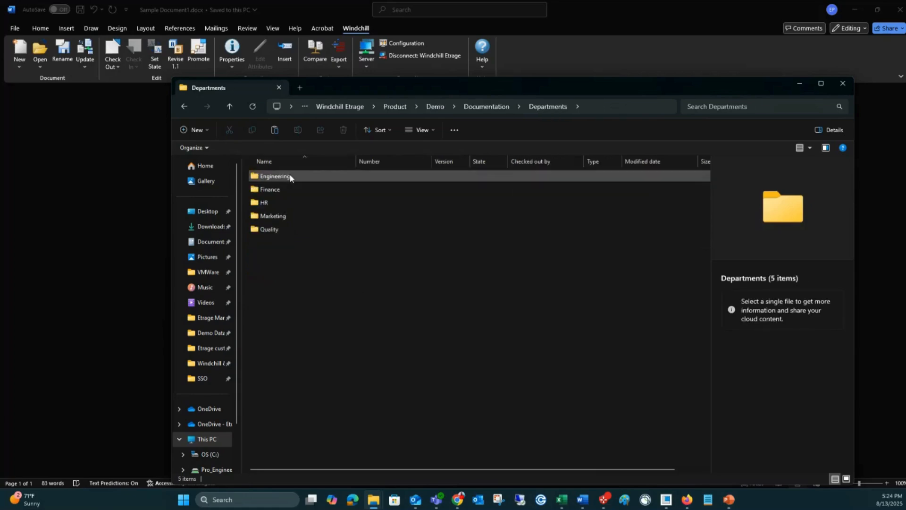
{"action": "left_click", "coordinate": [289, 177]}
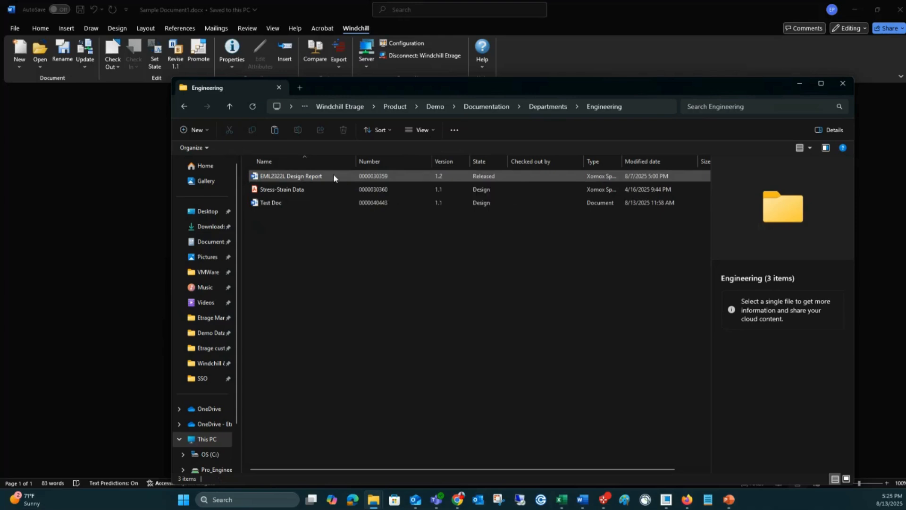
Step: Examine the full list of Windchill commands available for the EML2322L Design Report and dismiss it
{"action": "right_click", "coordinate": [334, 174]}
{"action": "left_click", "coordinate": [314, 176]}
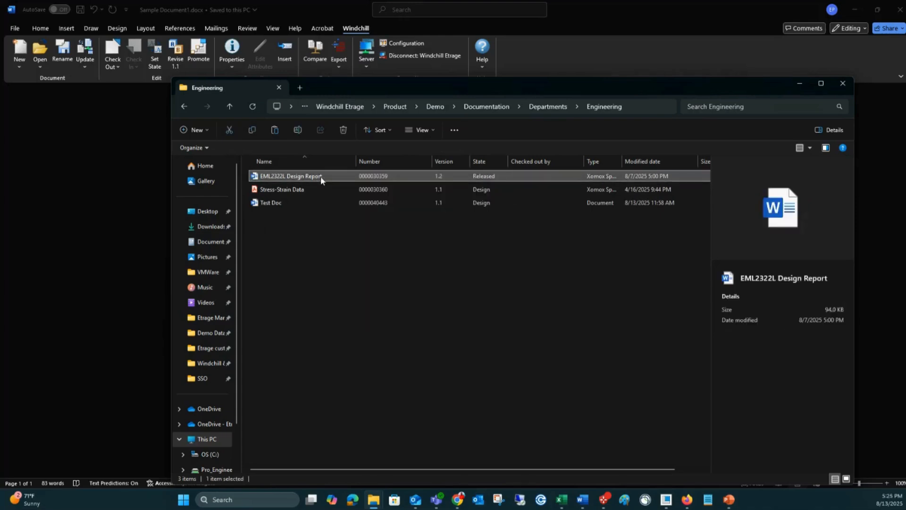
{"action": "right_click", "coordinate": [320, 176]}
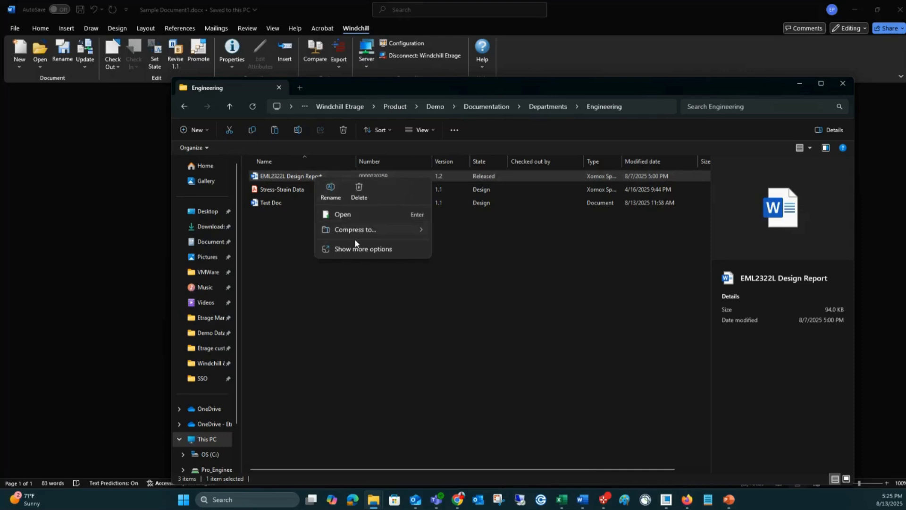
{"action": "left_click", "coordinate": [368, 258]}
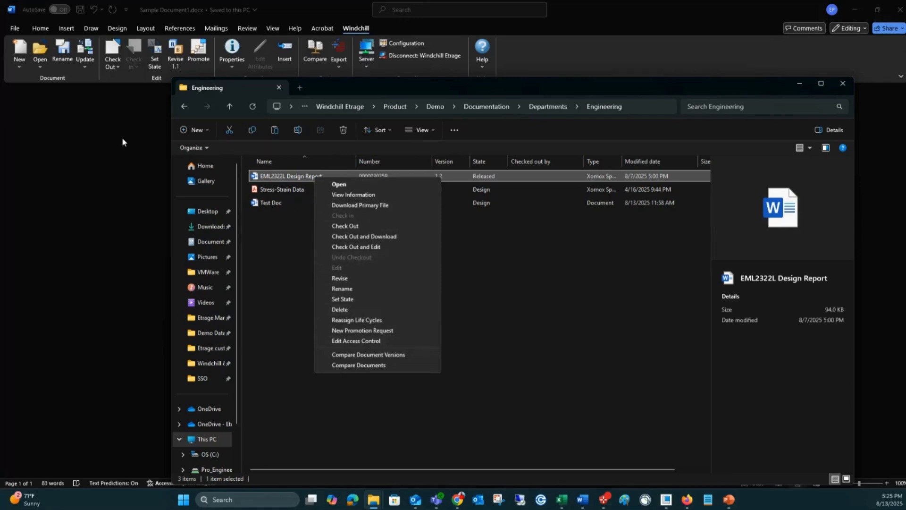
{"action": "left_click", "coordinate": [528, 323]}
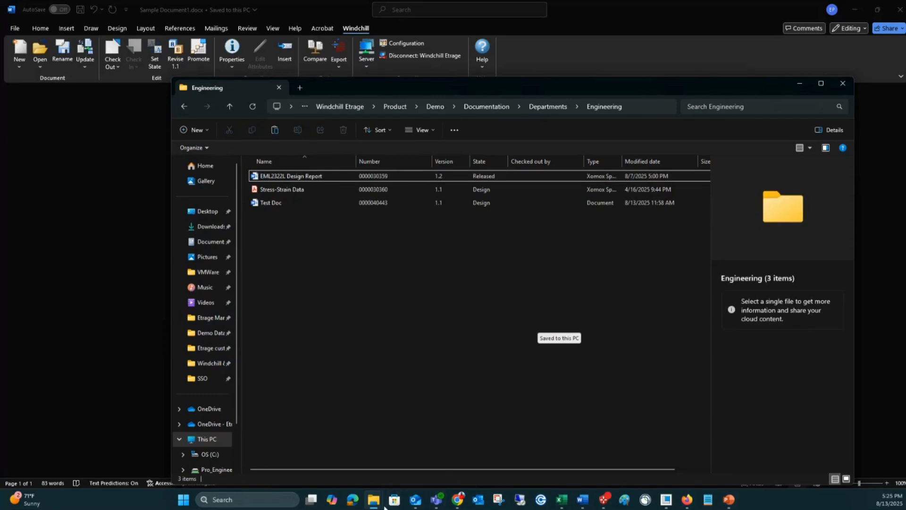
Step: Add Design-FMEA-Worksheet.png from the local Demo Data folder to Windchill's Engineering folder and set the new document's type to Manuals
{"action": "mouse_move", "coordinate": [377, 505]}
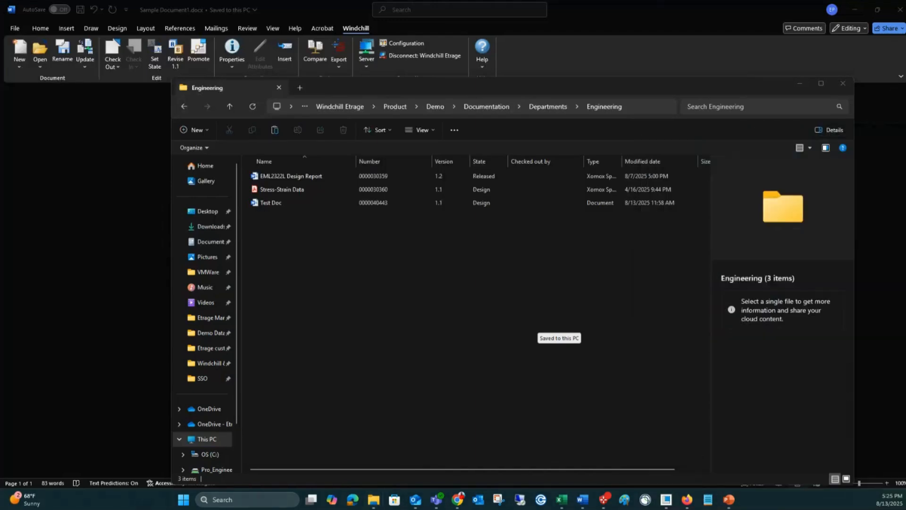
{"action": "key", "text": "alt+Tab"}
{"action": "left_click_drag", "start_coordinate": [905, 358], "coordinate": [381, 273]}
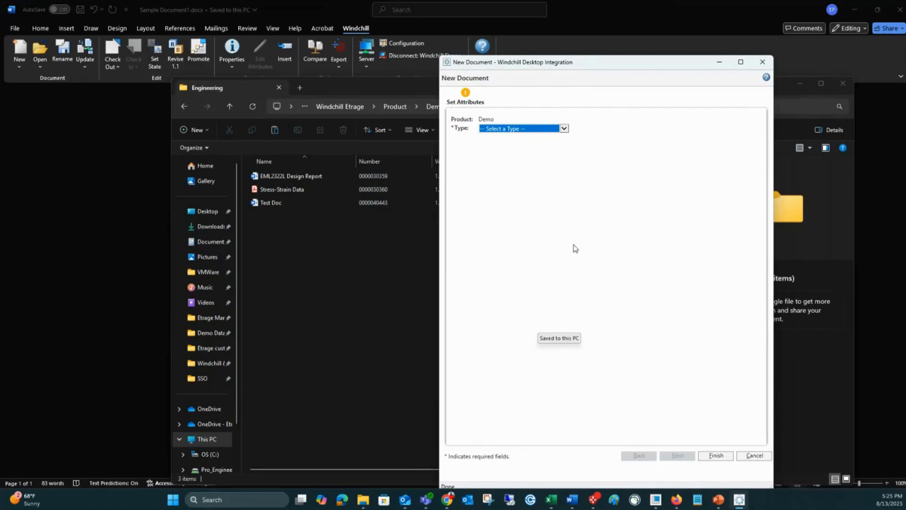
{"action": "left_click", "coordinate": [538, 131]}
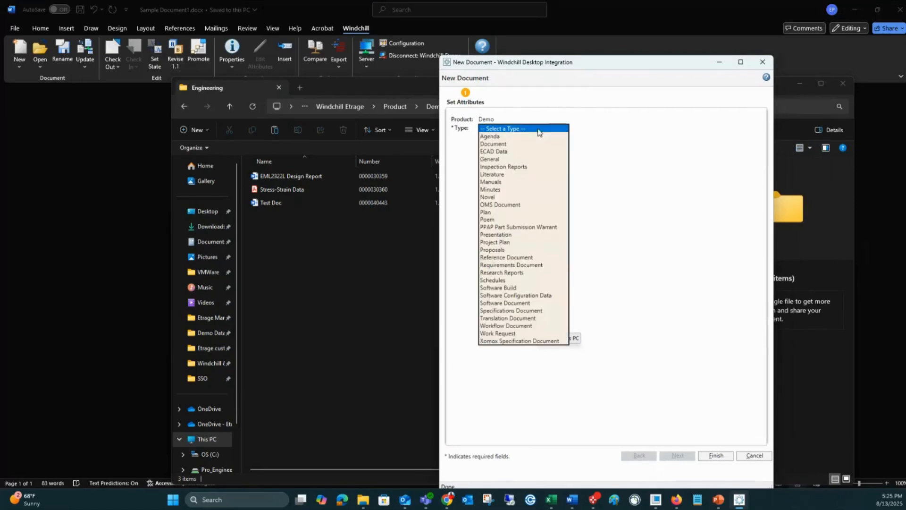
{"action": "left_click", "coordinate": [496, 182]}
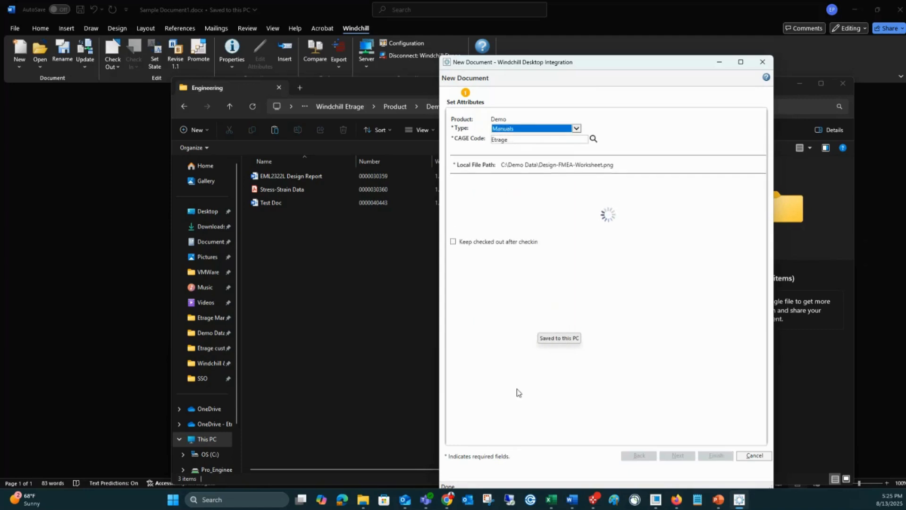
Step: Name the new document Design-FMEA-Worksheet123, leave the business description and title blank, and finish creating it
{"action": "left_click", "coordinate": [593, 225]}
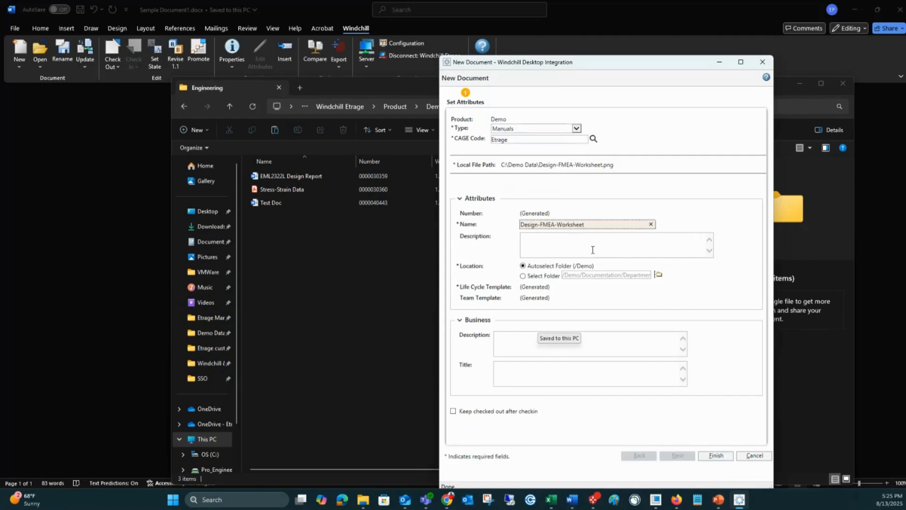
{"action": "type", "text": "123"}
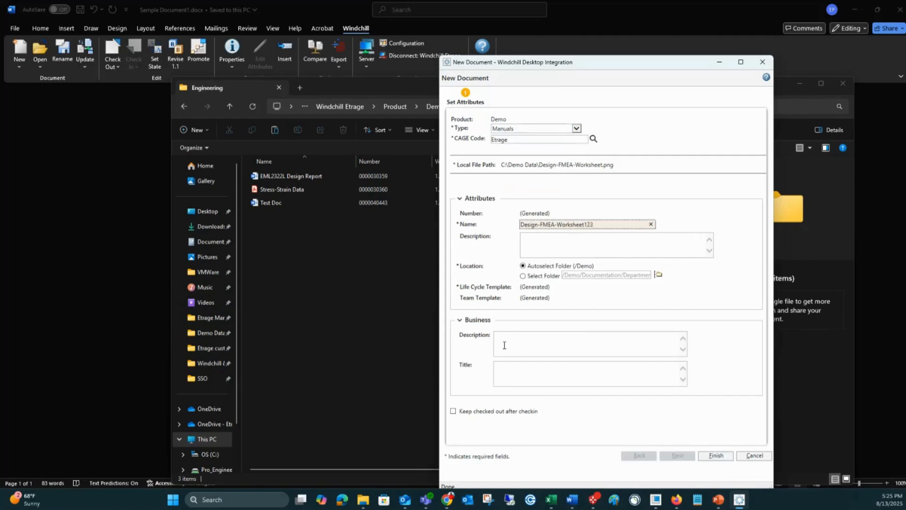
{"action": "left_click", "coordinate": [501, 348]}
{"action": "left_click", "coordinate": [511, 372]}
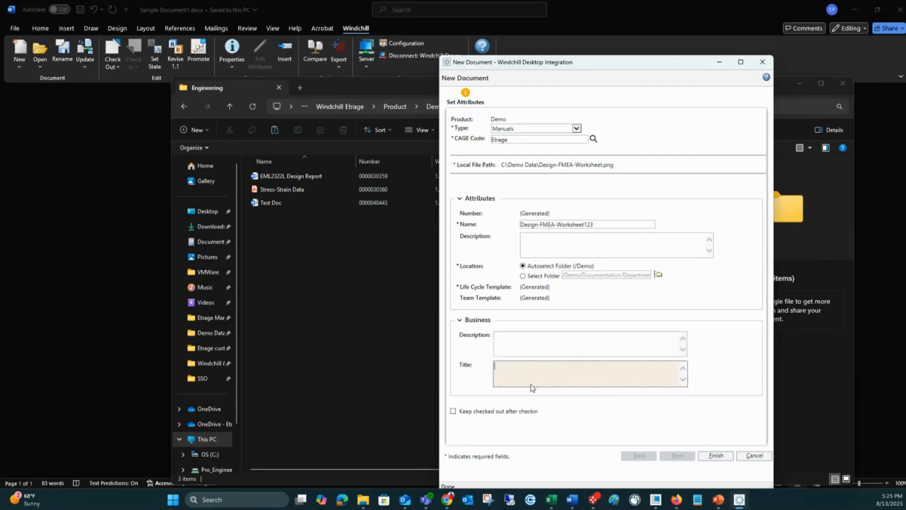
{"action": "left_click", "coordinate": [716, 456]}
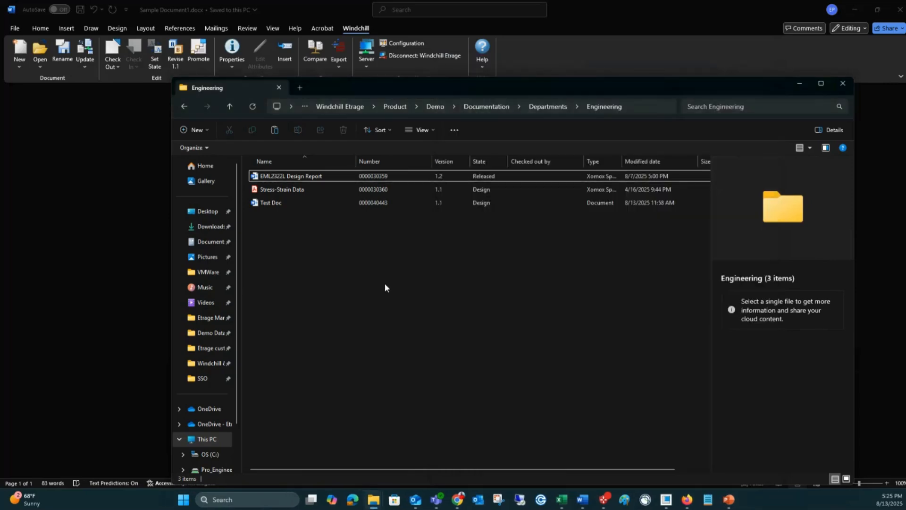
Step: Refresh the Engineering folder, go up to the Demo product's folder and select the Design-FMEA-Worksheet123 document
{"action": "left_click", "coordinate": [253, 106]}
{"action": "left_click", "coordinate": [473, 106]}
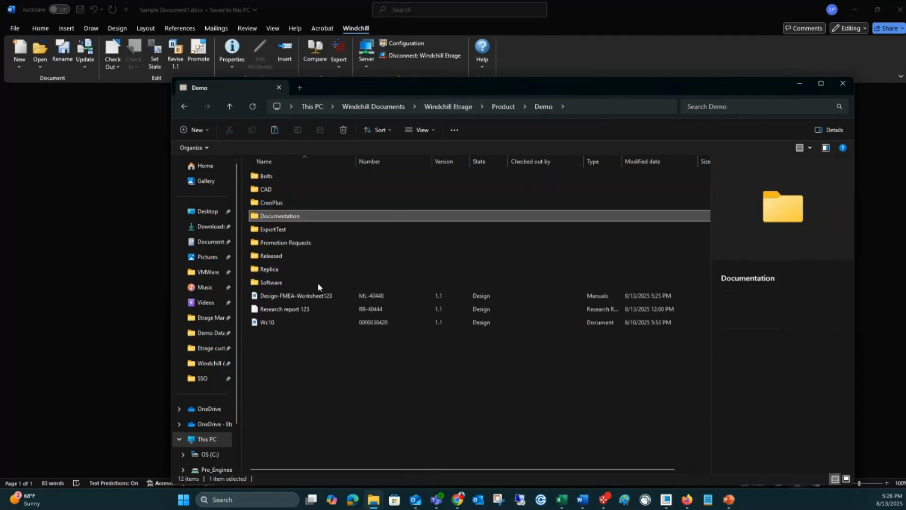
{"action": "left_click", "coordinate": [301, 297]}
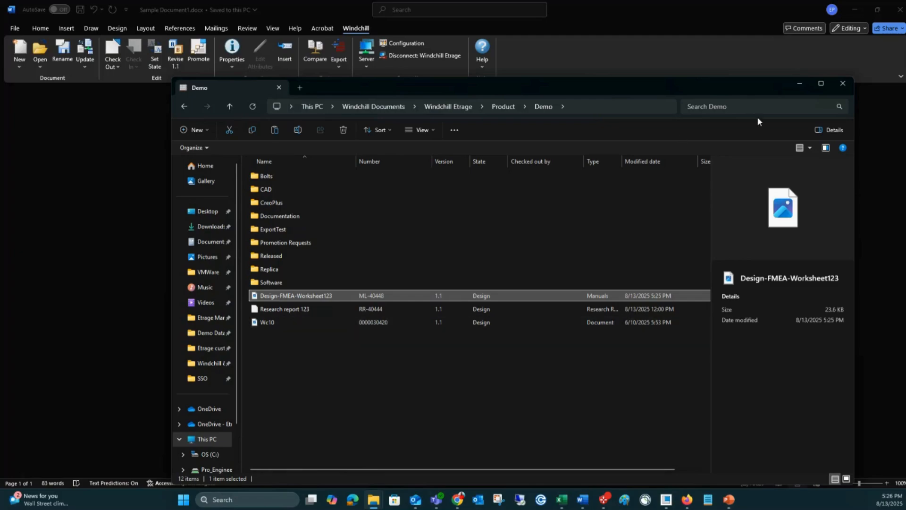
Step: Switch to Windchill in Chrome, run the saved search Released CAD Objects and look through its results
{"action": "left_click", "coordinate": [458, 499]}
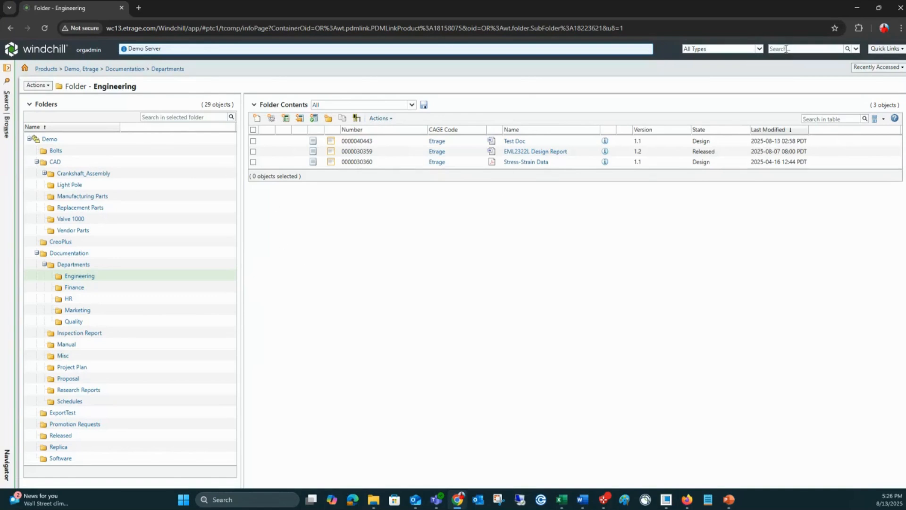
{"action": "left_click", "coordinate": [8, 100]}
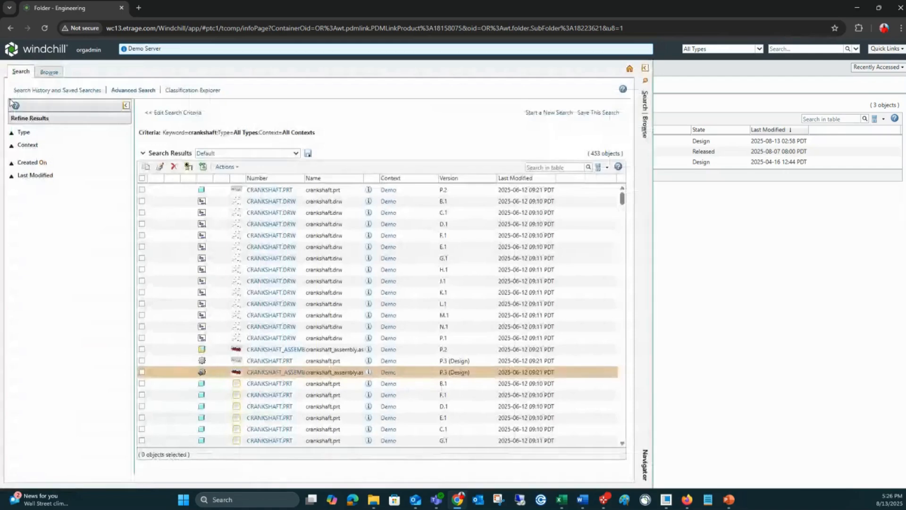
{"action": "left_click", "coordinate": [78, 91]}
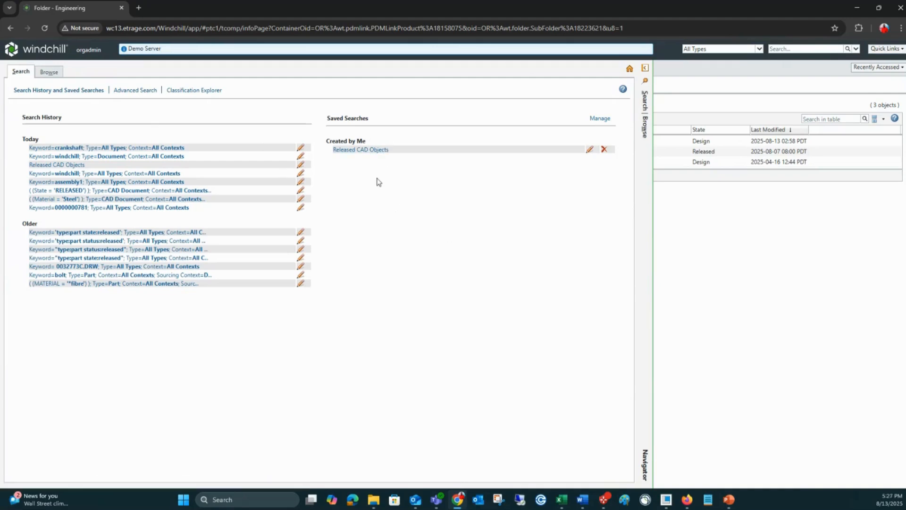
{"action": "left_click", "coordinate": [366, 150]}
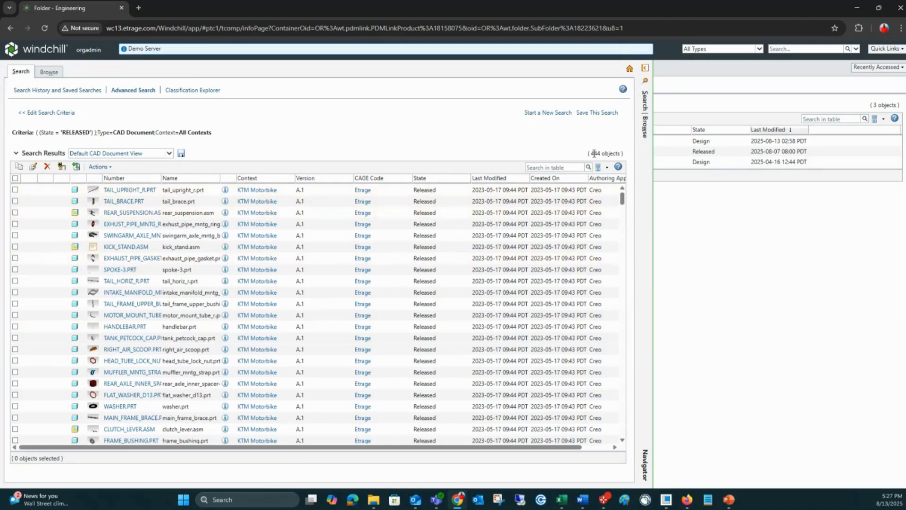
{"action": "left_click_drag", "start_coordinate": [623, 204], "coordinate": [625, 279]}
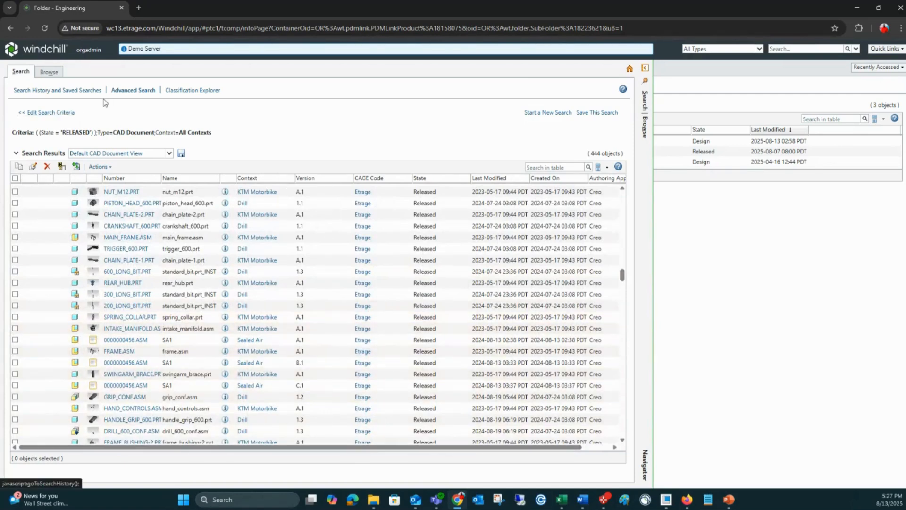
Step: Review the criteria of the Released CAD Objects search and return to the search history and saved searches
{"action": "left_click", "coordinate": [62, 113]}
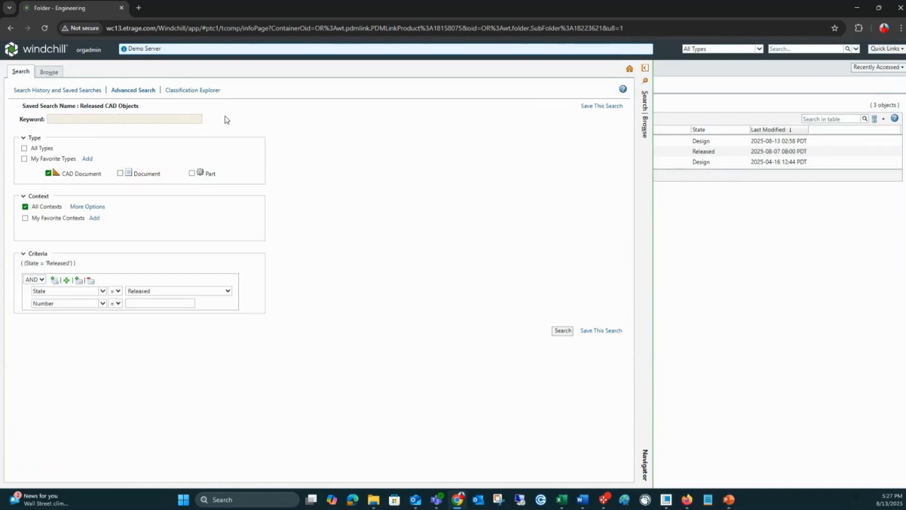
{"action": "left_click", "coordinate": [132, 92]}
{"action": "left_click", "coordinate": [66, 90]}
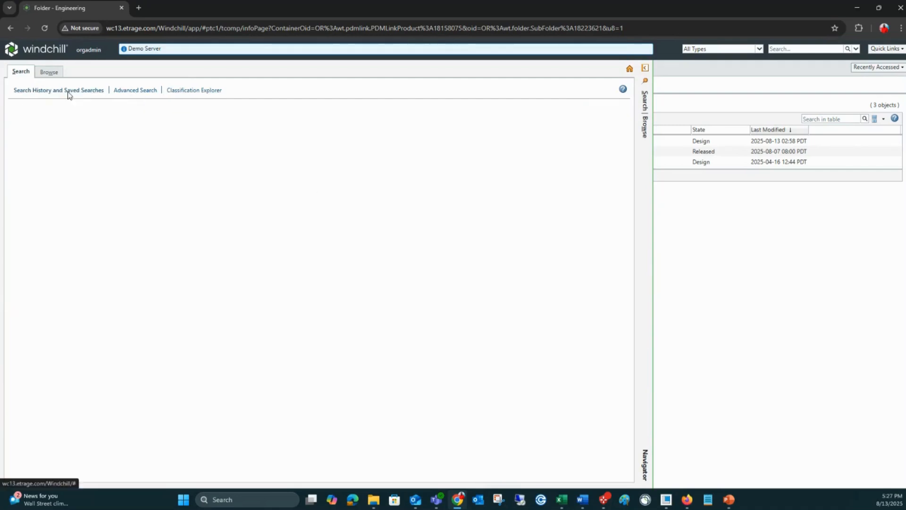
Step: Run an advanced search for CAD documents in all contexts with Material equal to Steel, and check the Material values in the results
{"action": "left_click", "coordinate": [123, 91]}
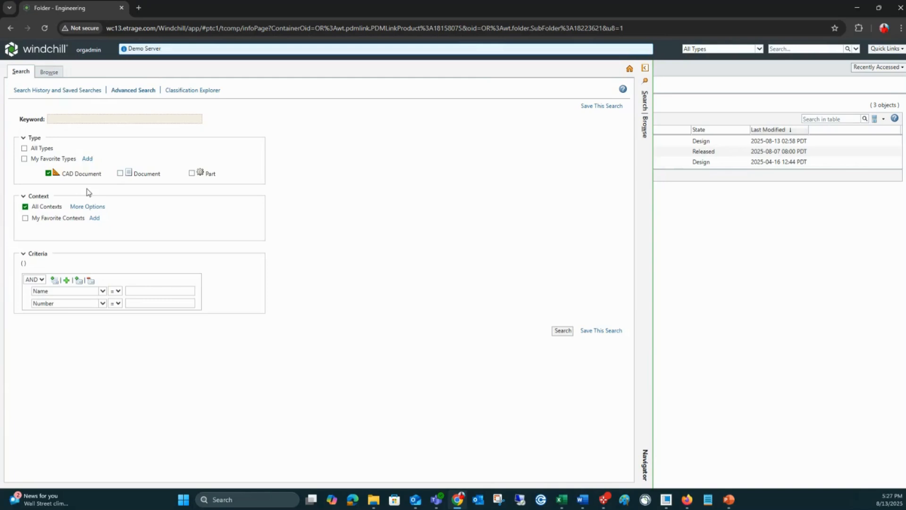
{"action": "left_click", "coordinate": [102, 291]}
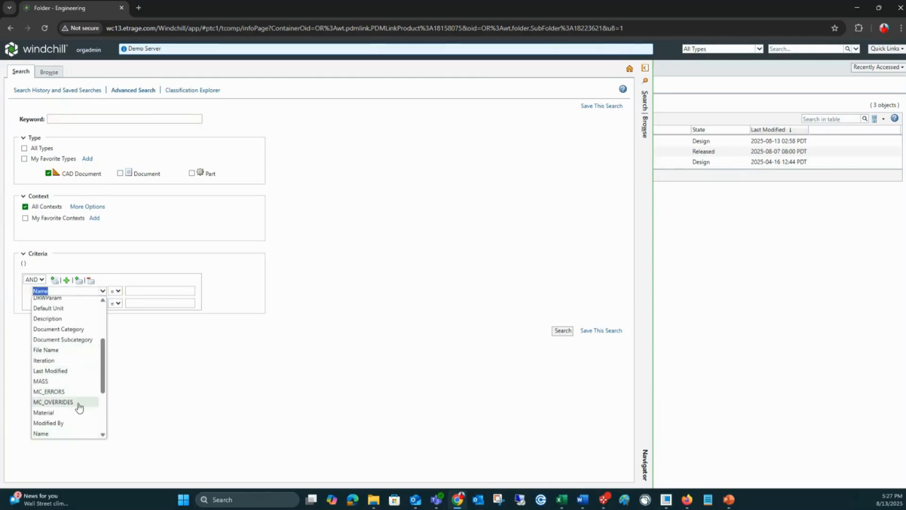
{"action": "left_click", "coordinate": [52, 413]}
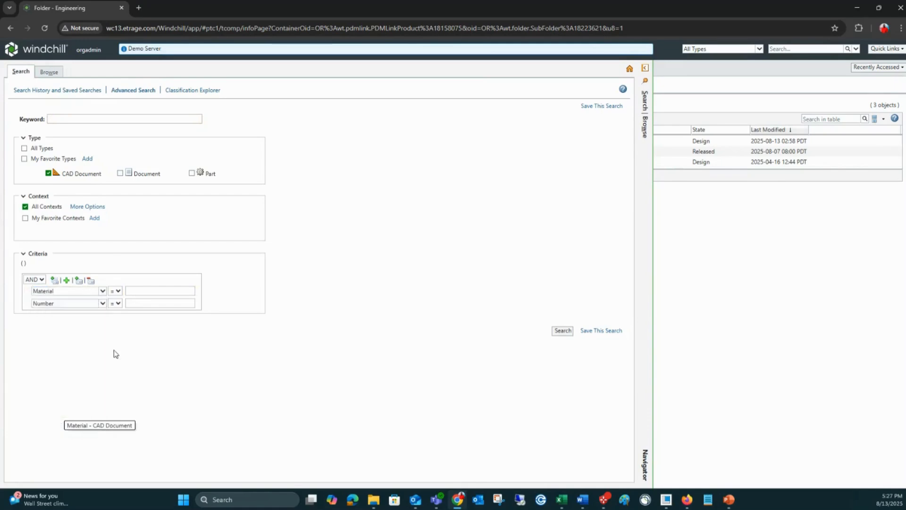
{"action": "left_click", "coordinate": [144, 293]}
{"action": "type", "text": "Steel"}
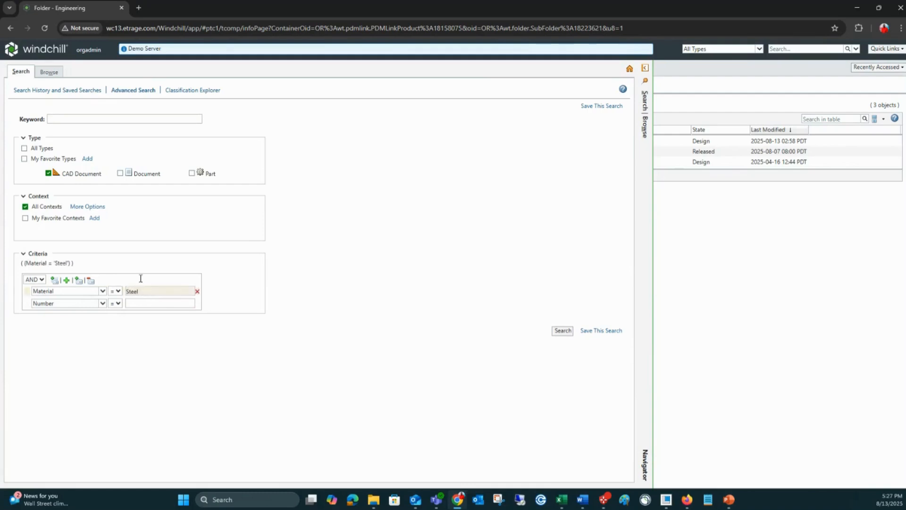
{"action": "left_click", "coordinate": [561, 331]}
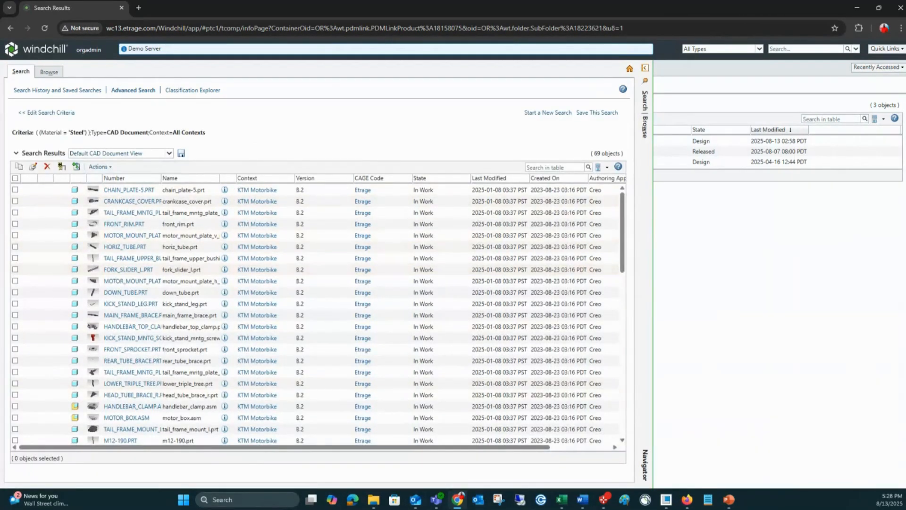
{"action": "left_click_drag", "start_coordinate": [459, 449], "coordinate": [531, 449]}
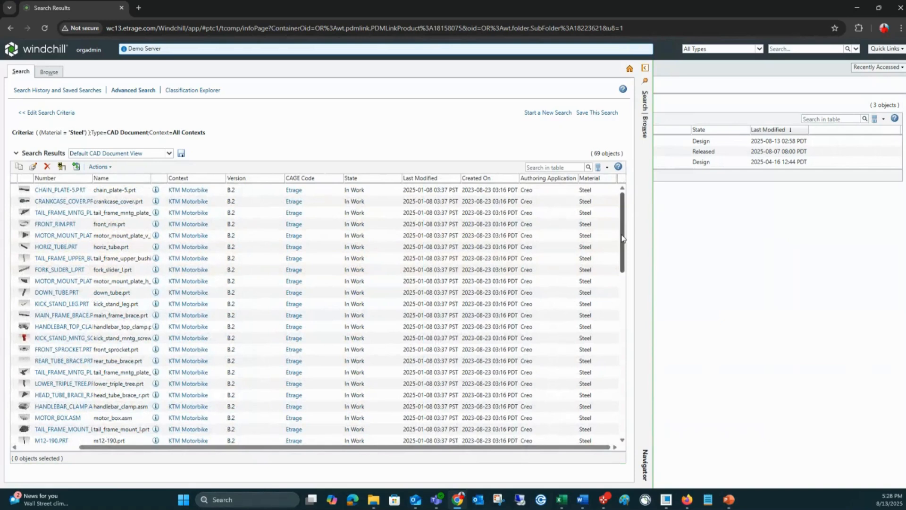
{"action": "left_click_drag", "start_coordinate": [620, 236], "coordinate": [621, 244]}
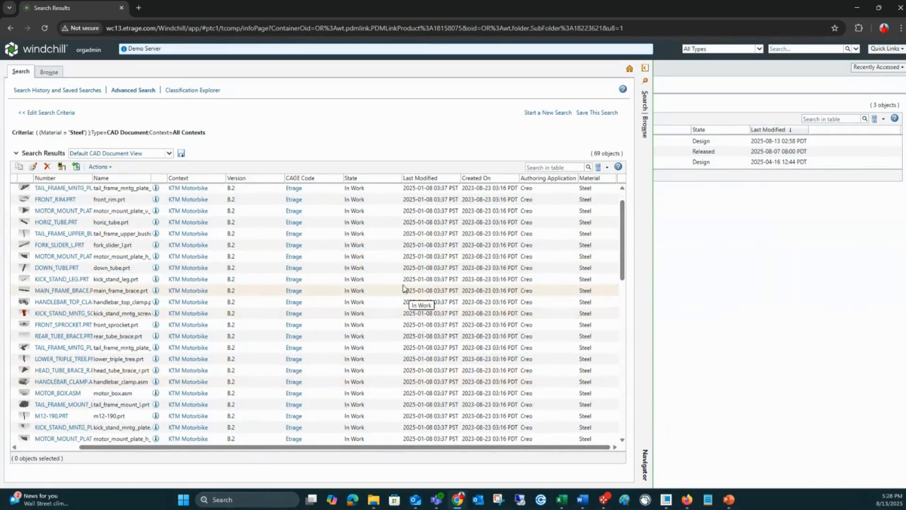
Step: Save the search as "CAD with Steel Material" and display the list of saved searches
{"action": "left_click", "coordinate": [601, 113]}
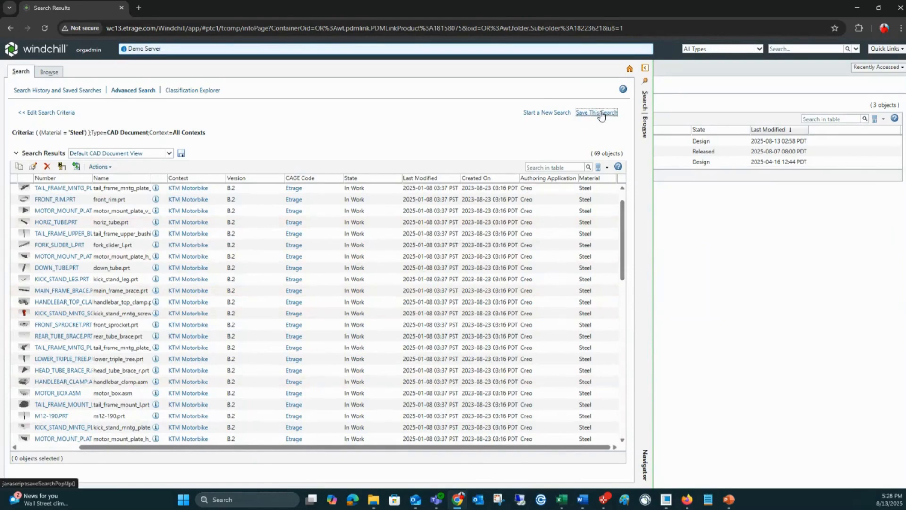
{"action": "left_click", "coordinate": [392, 269]}
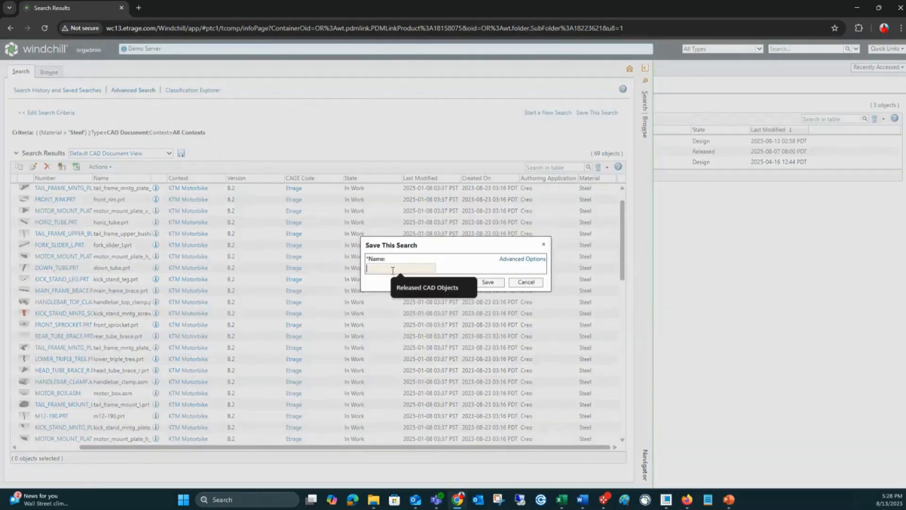
{"action": "type", "text": "CAd"}
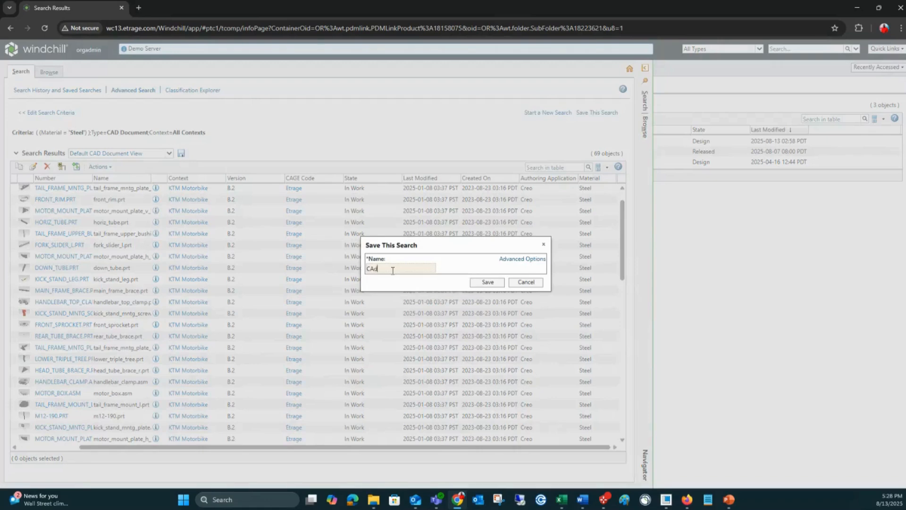
{"action": "key", "text": "BackSpace"}
{"action": "type", "text": "D with Steel Material"}
{"action": "left_click", "coordinate": [488, 282]}
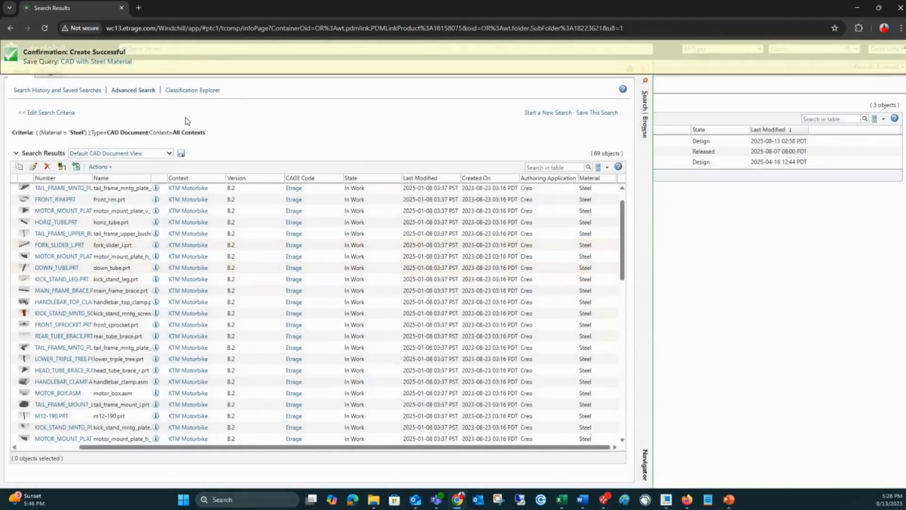
{"action": "left_click", "coordinate": [75, 91]}
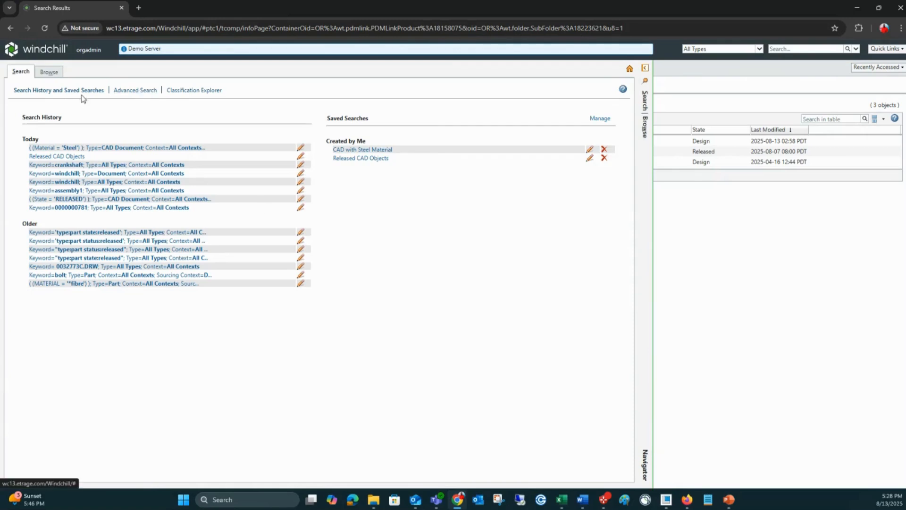
Step: Run an advanced search for only Document objects with the keyword windchill, and view the text previews of the first and third results
{"action": "left_click", "coordinate": [140, 93]}
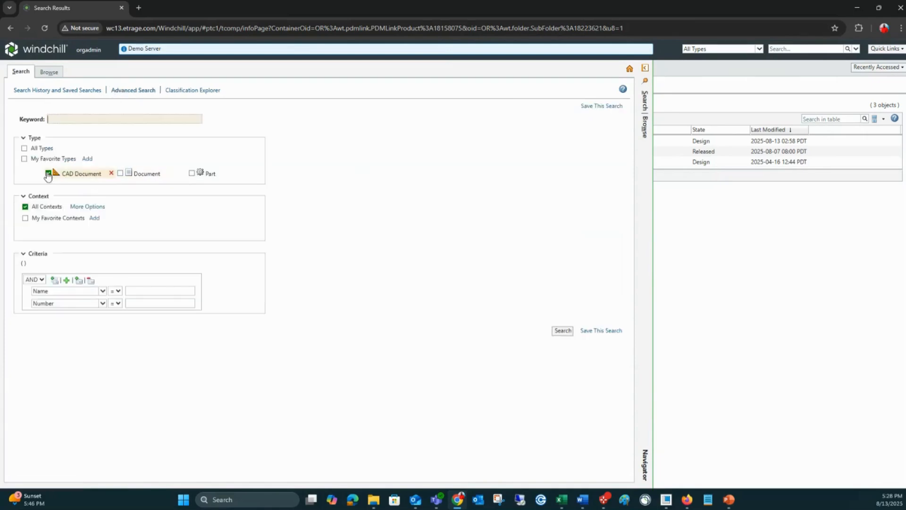
{"action": "left_click", "coordinate": [49, 174]}
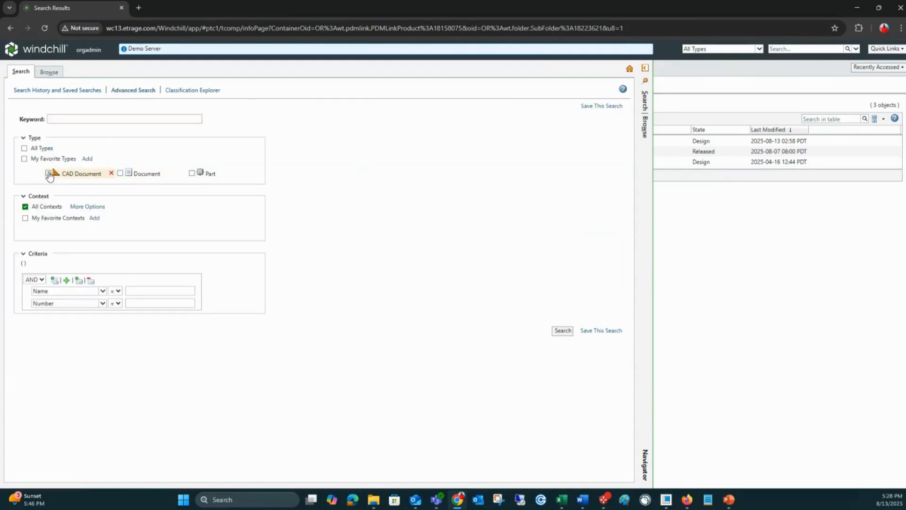
{"action": "left_click", "coordinate": [120, 173]}
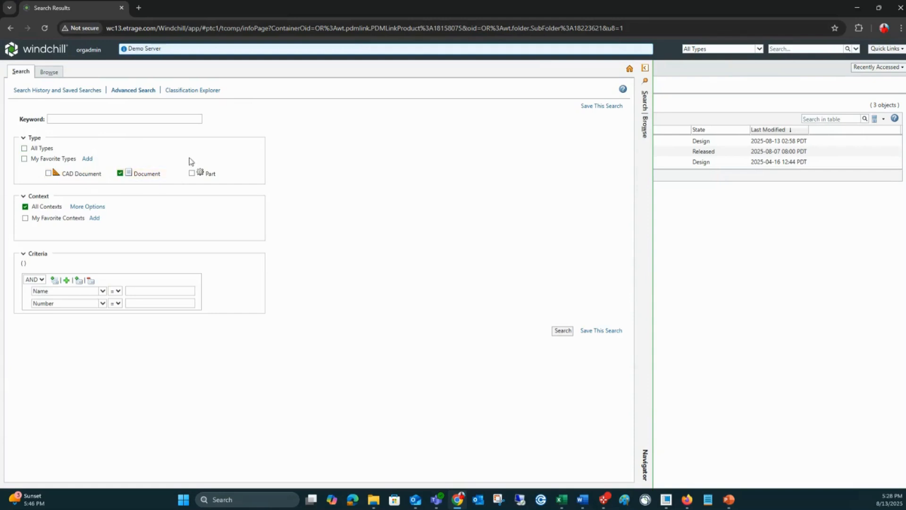
{"action": "left_click", "coordinate": [92, 119]}
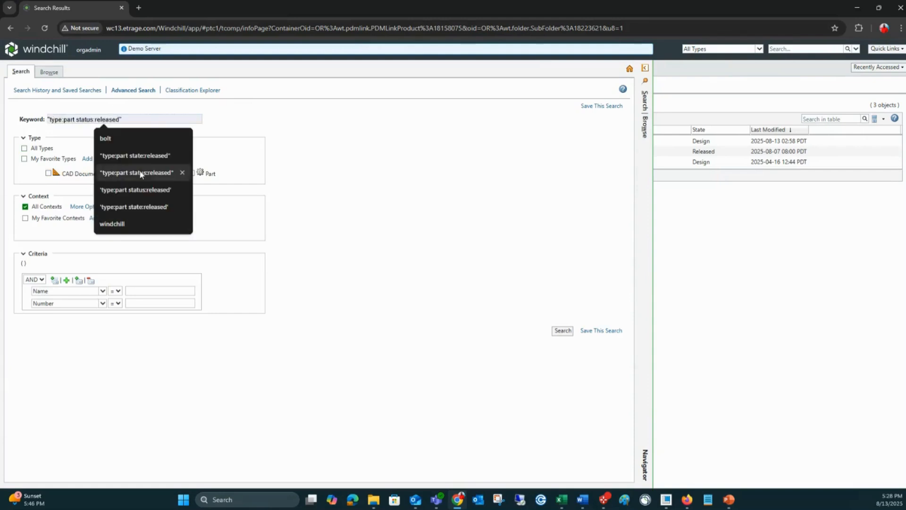
{"action": "left_click", "coordinate": [86, 117]}
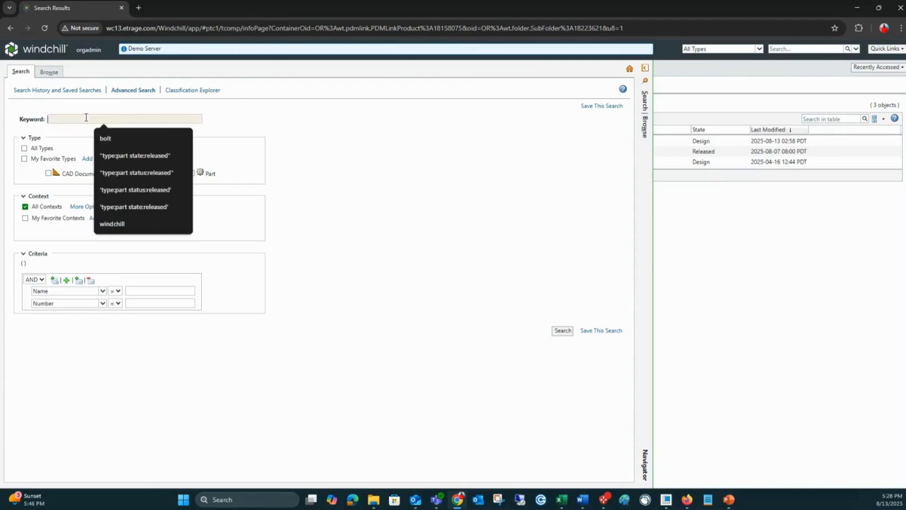
{"action": "type", "text": "windchill"}
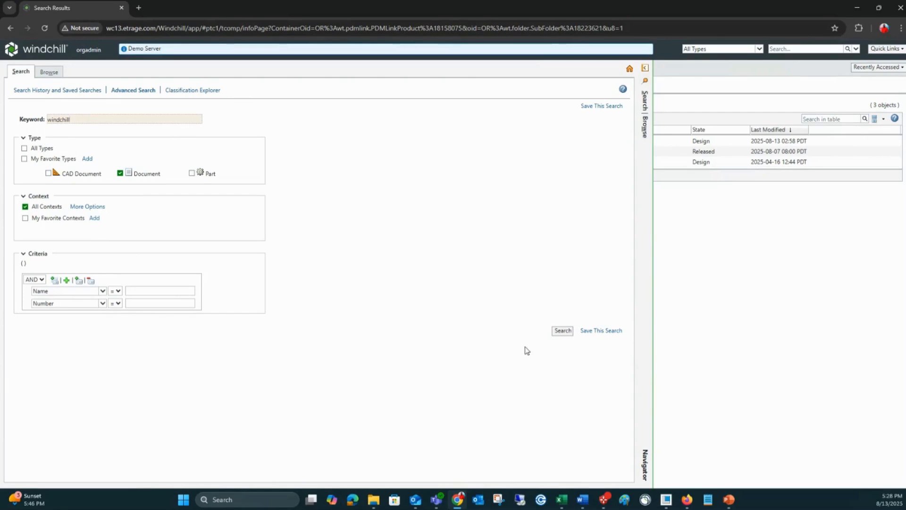
{"action": "left_click", "coordinate": [564, 333]}
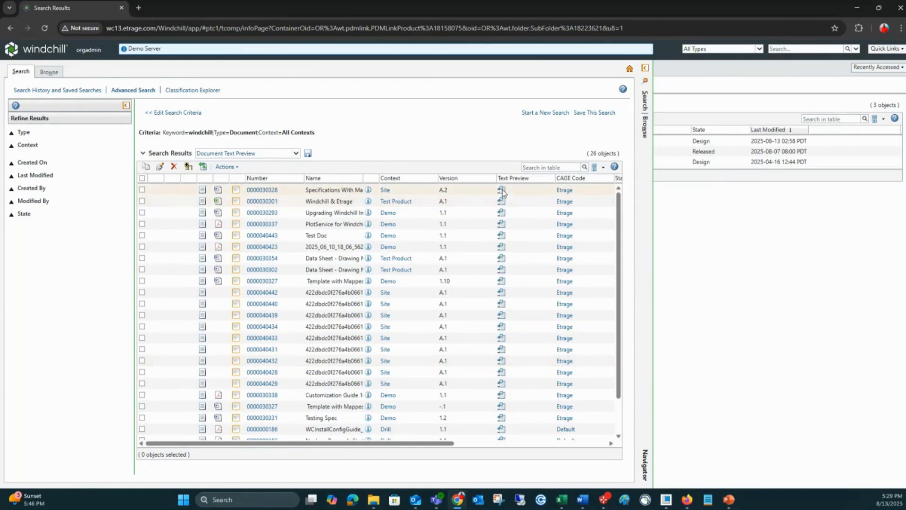
{"action": "mouse_move", "coordinate": [502, 187]}
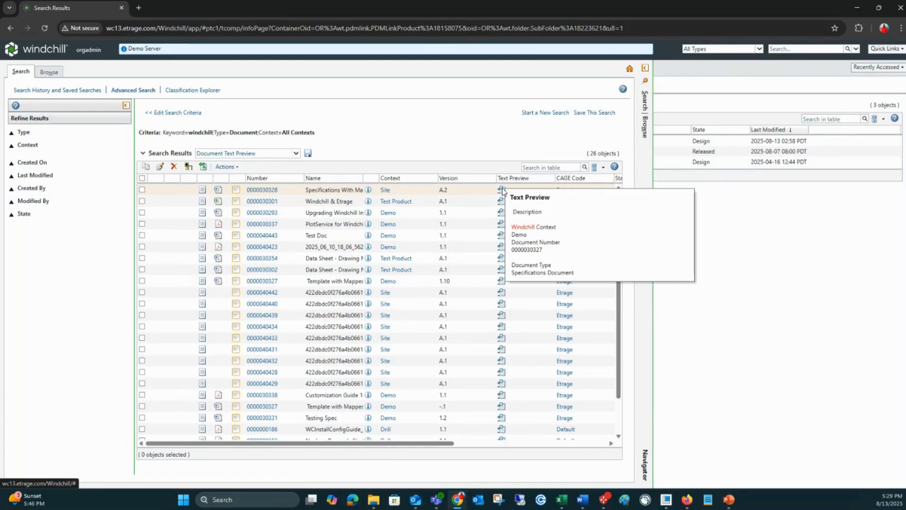
{"action": "mouse_move", "coordinate": [502, 215]}
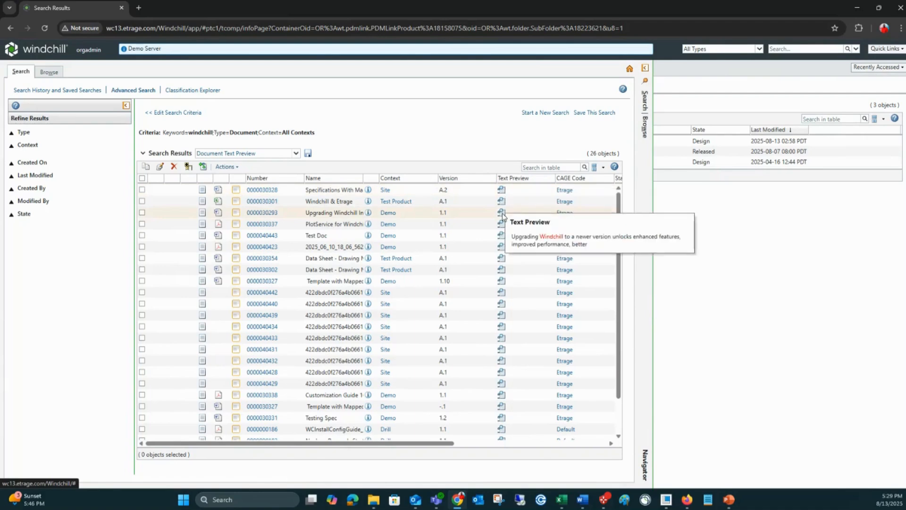
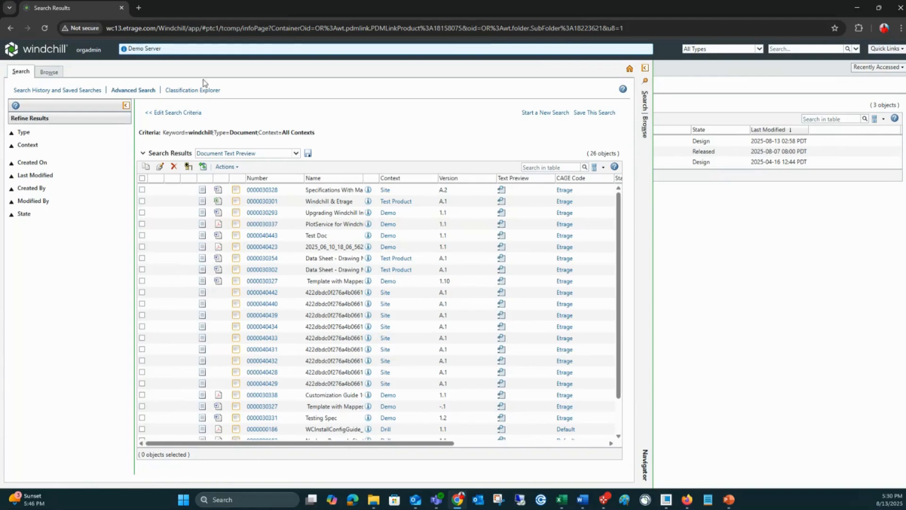
Step: Browse the Part classification in the Classification Explorer, viewing Electrical, and list the parts classified under Mechanical > Bolt
{"action": "left_click", "coordinate": [202, 91]}
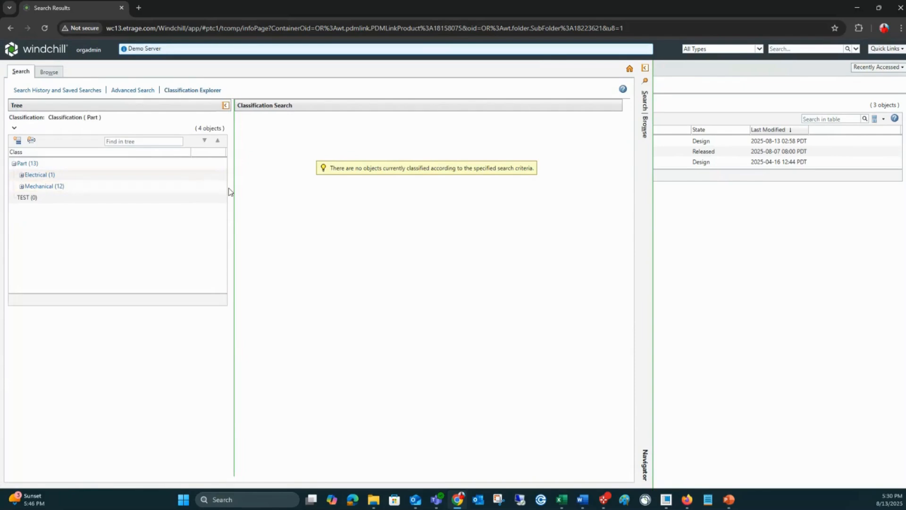
{"action": "left_click", "coordinate": [27, 165]}
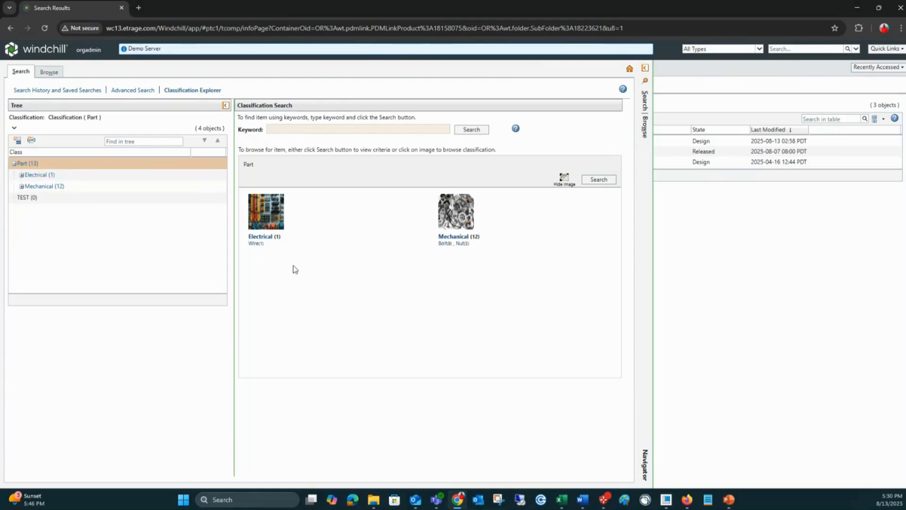
{"action": "left_click", "coordinate": [270, 218]}
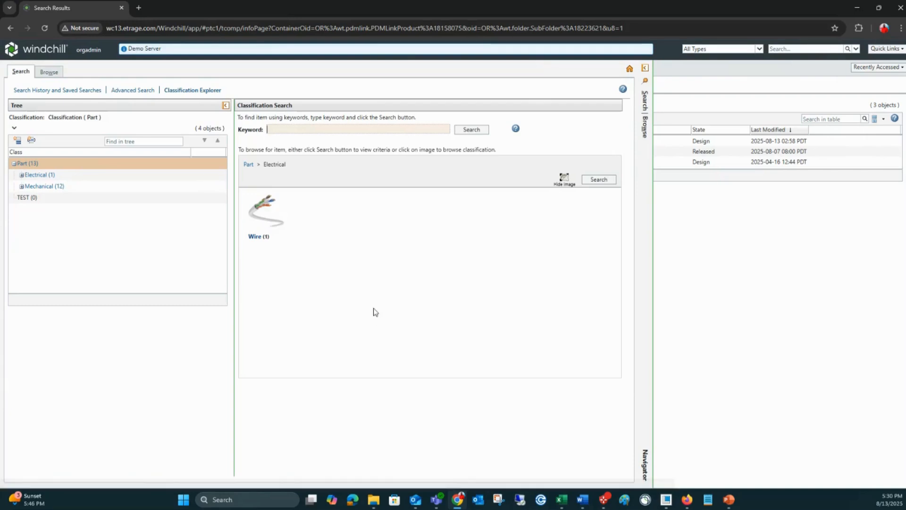
{"action": "left_click", "coordinate": [248, 164]}
{"action": "left_click", "coordinate": [458, 214]}
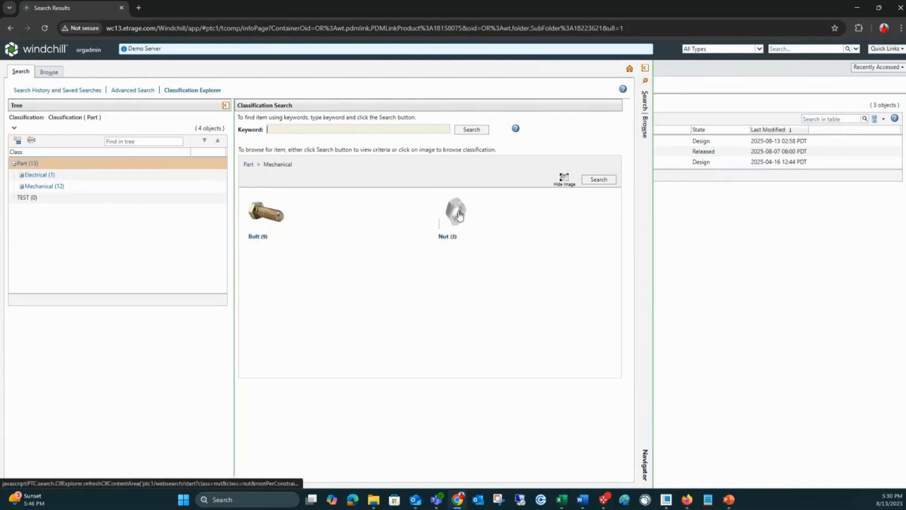
{"action": "left_click", "coordinate": [268, 215]}
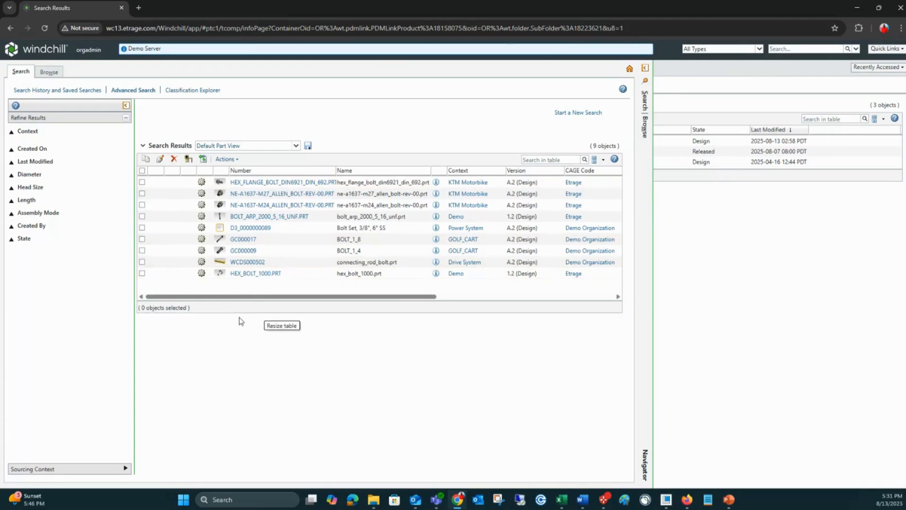
Step: Refine the bolt results to a Diameter range of 5 to 15
{"action": "left_click", "coordinate": [10, 175]}
{"action": "left_click_drag", "start_coordinate": [25, 195], "coordinate": [4, 207]}
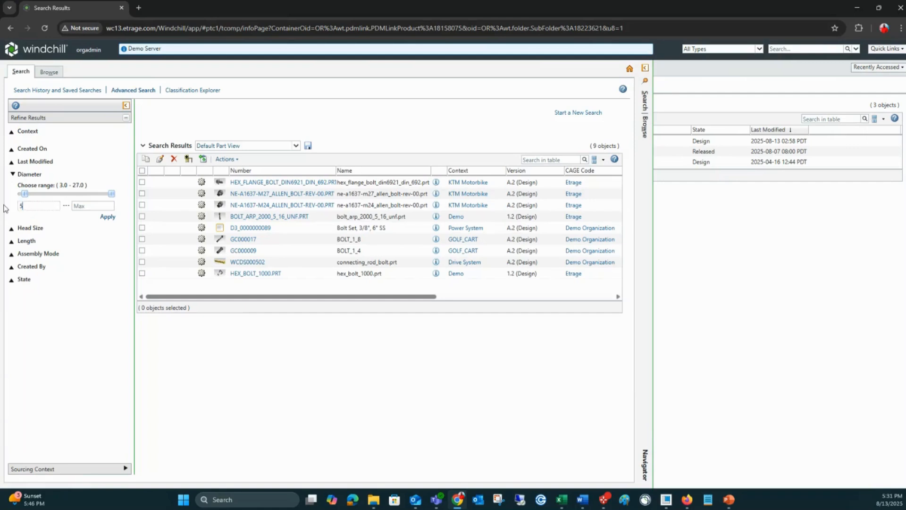
{"action": "type", "text": "5"}
{"action": "left_click", "coordinate": [97, 206]}
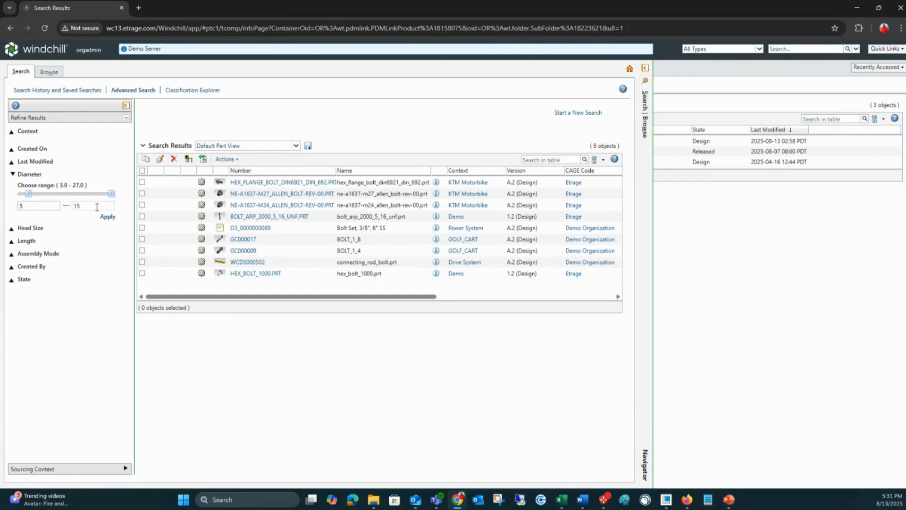
{"action": "left_click", "coordinate": [107, 216]}
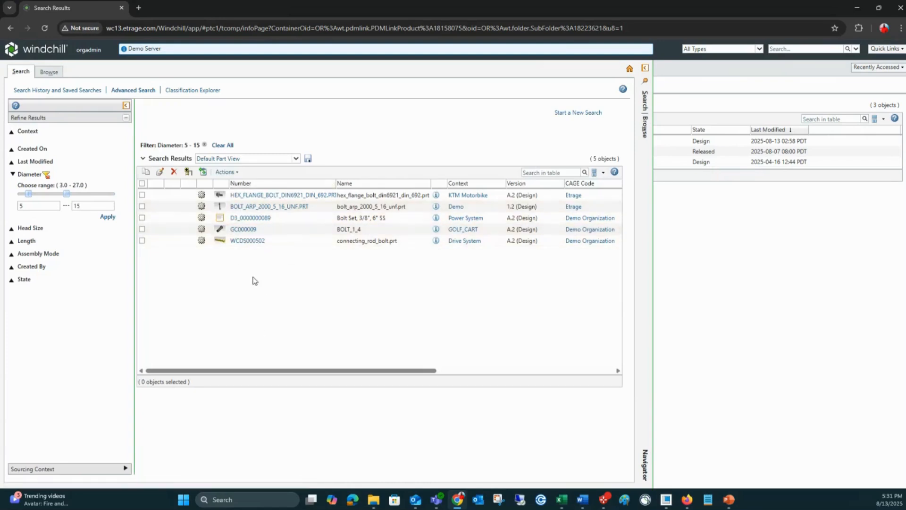
Step: Refine the bolt results further to a Length range of 23.392 to 59.342
{"action": "left_click", "coordinate": [12, 241]}
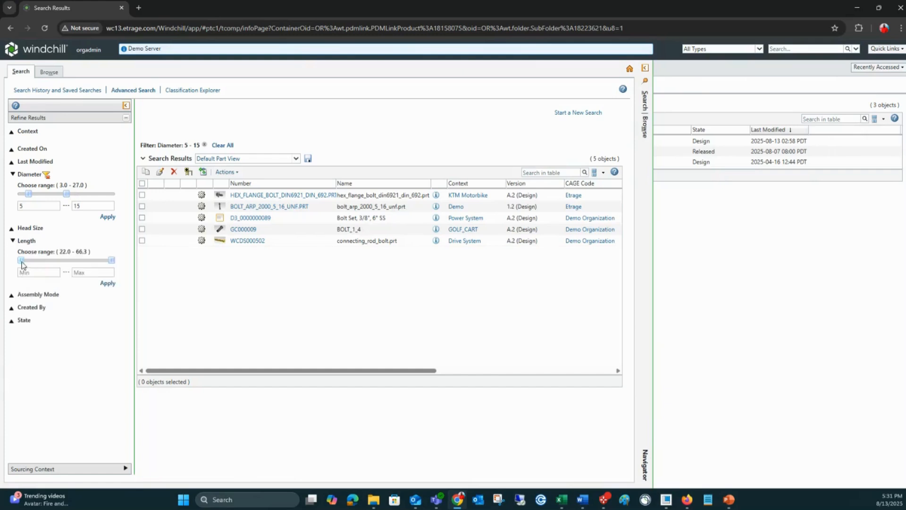
{"action": "left_click_drag", "start_coordinate": [21, 261], "coordinate": [24, 261]}
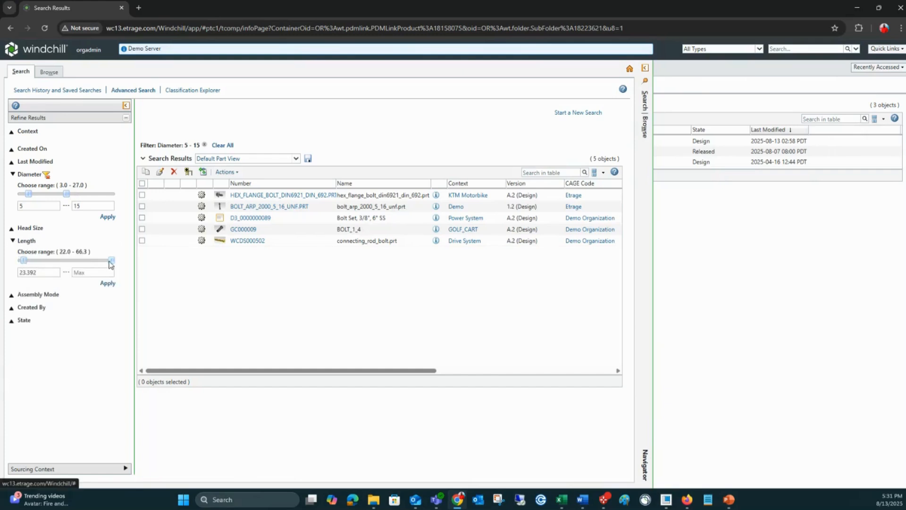
{"action": "left_click_drag", "start_coordinate": [111, 260], "coordinate": [97, 260]}
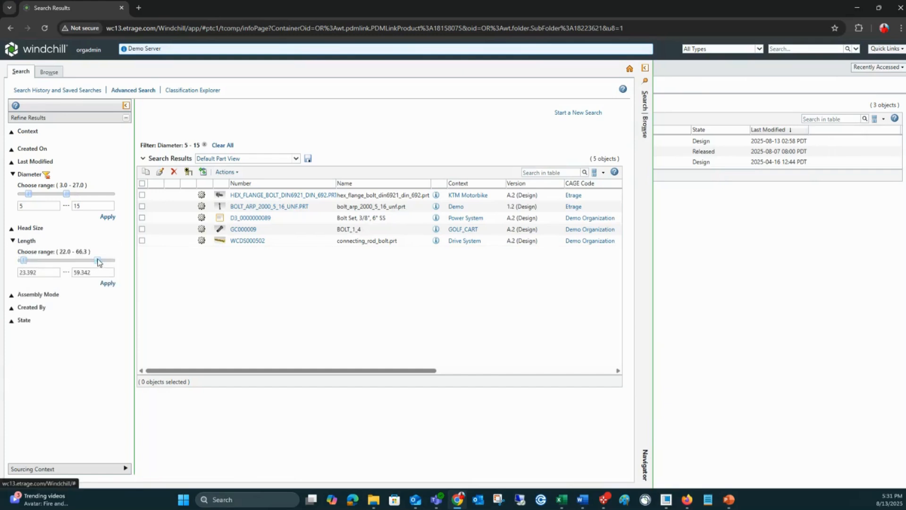
{"action": "left_click", "coordinate": [108, 284]}
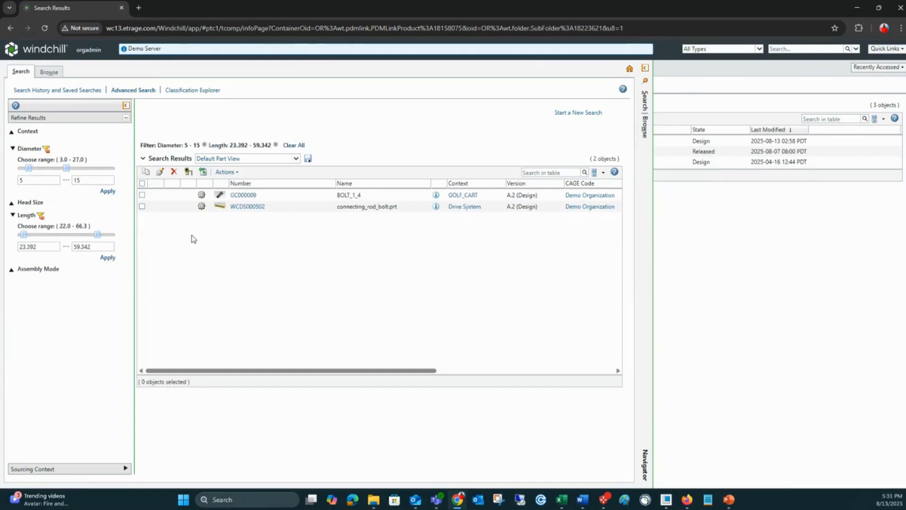
Step: Preview the BOLT_1_4 part in 3D, rotate the model to inspect it, and close the preview
{"action": "left_click", "coordinate": [220, 195]}
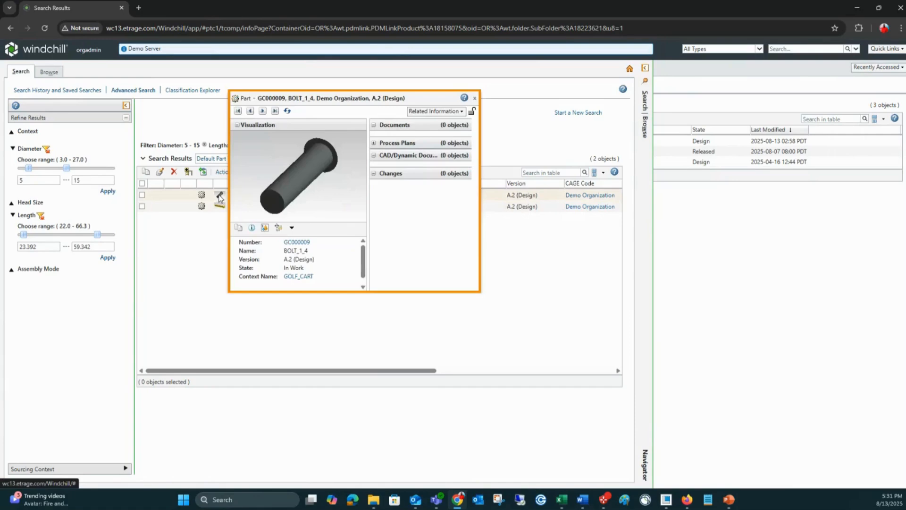
{"action": "right_click_drag", "start_coordinate": [310, 191], "coordinate": [285, 215]}
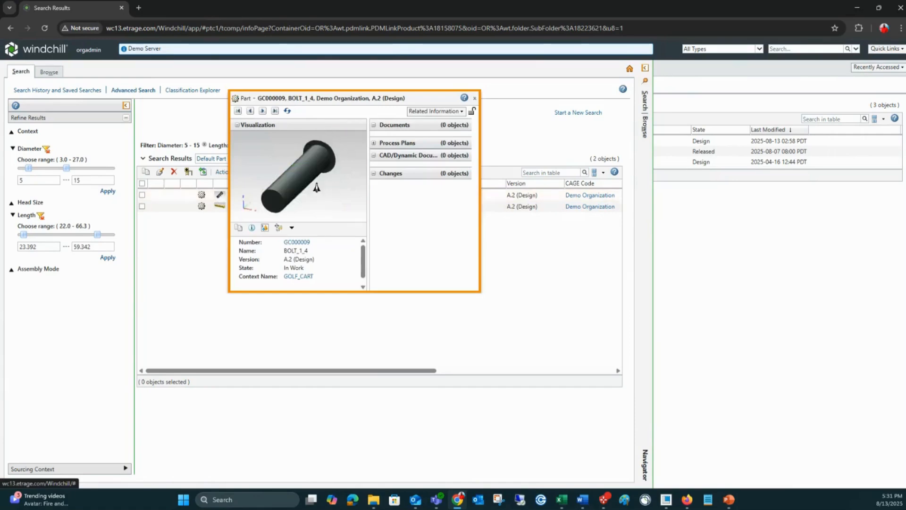
{"action": "right_click_drag", "start_coordinate": [316, 186], "coordinate": [304, 192]}
{"action": "left_click_drag", "start_coordinate": [304, 193], "coordinate": [303, 210]}
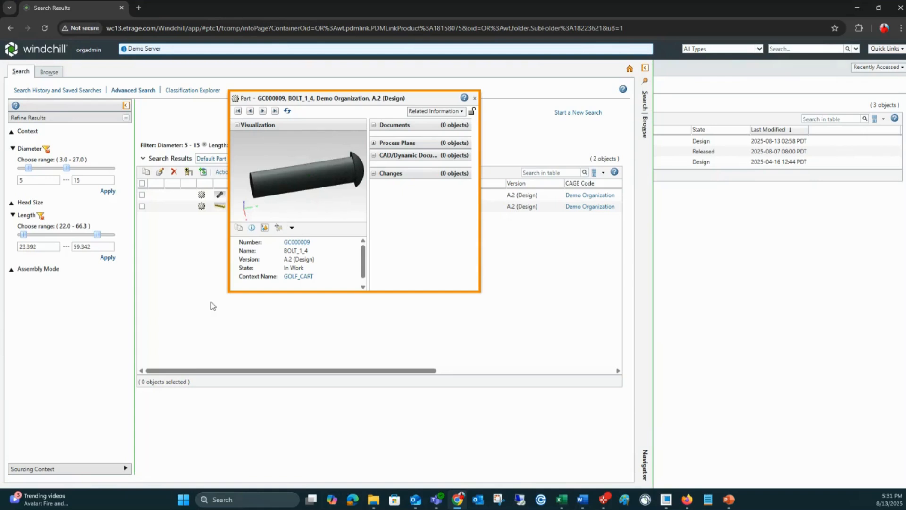
{"action": "left_click", "coordinate": [187, 326]}
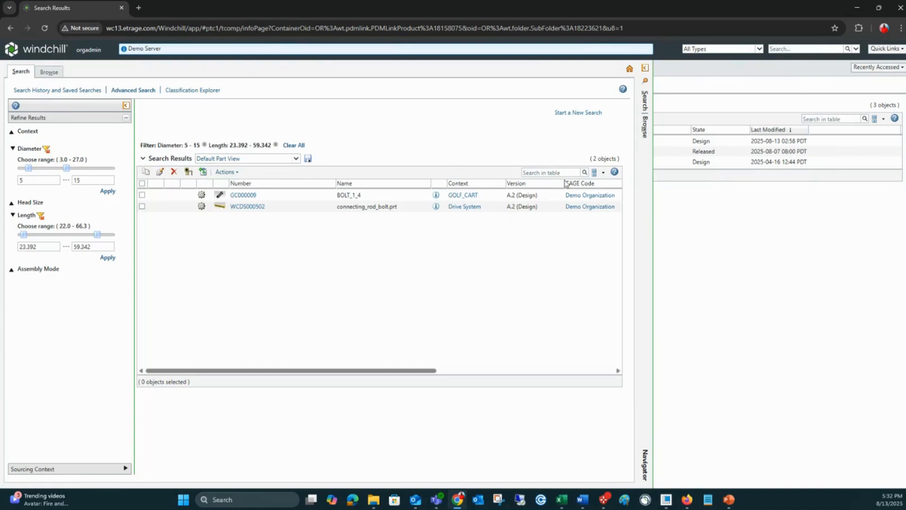
Step: Collapse the search pane, switch to Creo Parametric, and enlarge the object list of workspace WP5
{"action": "left_click", "coordinate": [644, 68]}
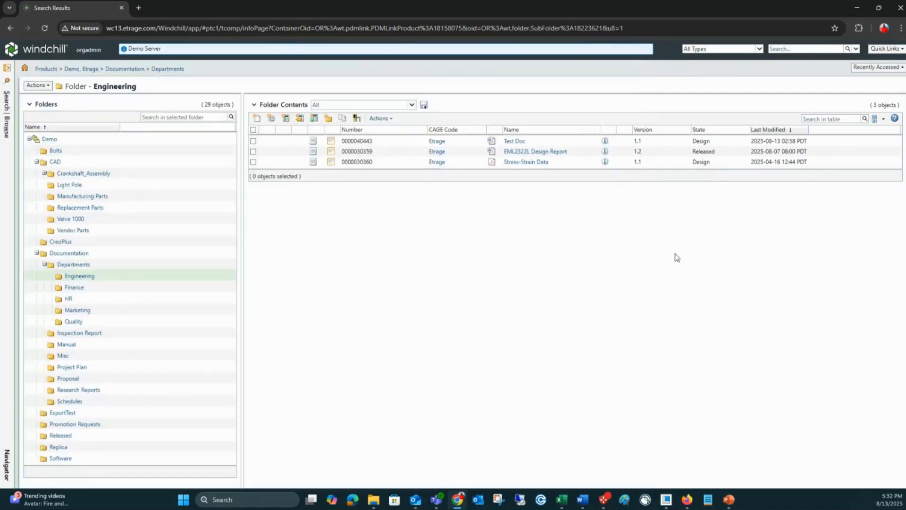
{"action": "left_click", "coordinate": [667, 499]}
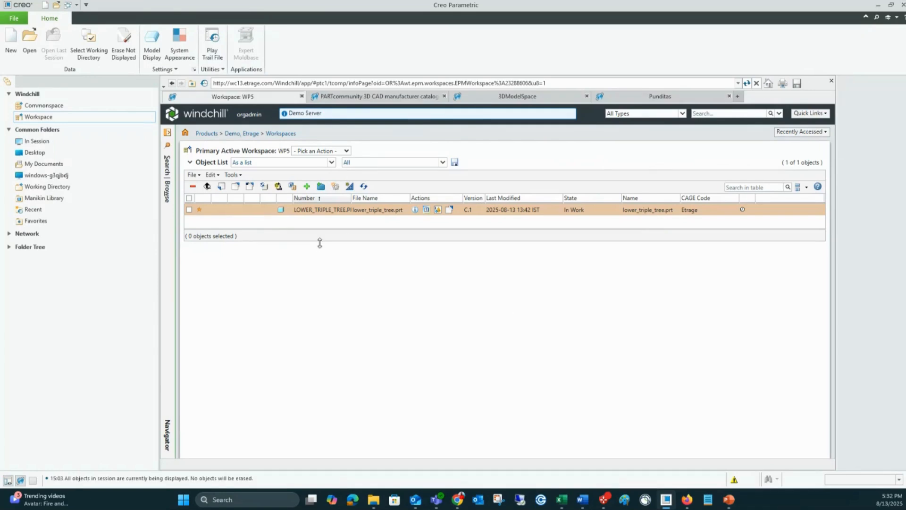
{"action": "left_click_drag", "start_coordinate": [344, 242], "coordinate": [351, 259]}
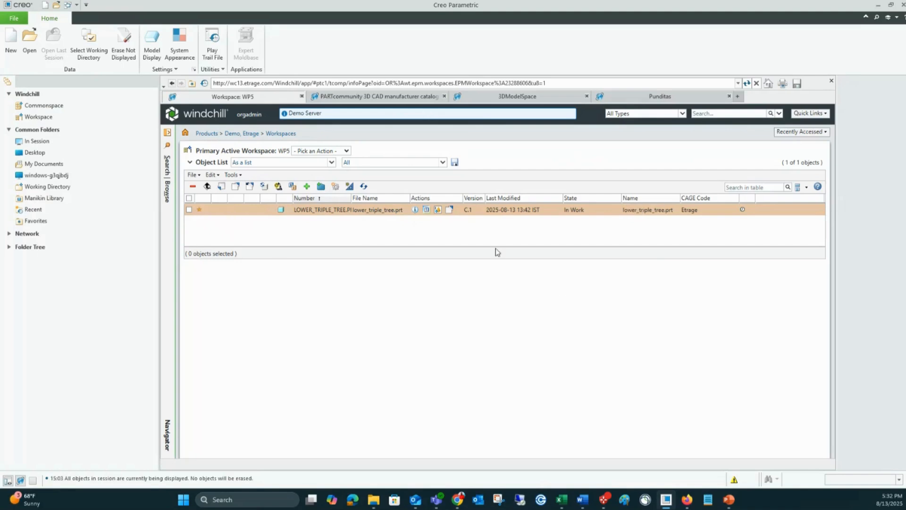
Step: Examine the customizable views for the workspace listing and close the view manager without refreshing the window
{"action": "left_click", "coordinate": [444, 163]}
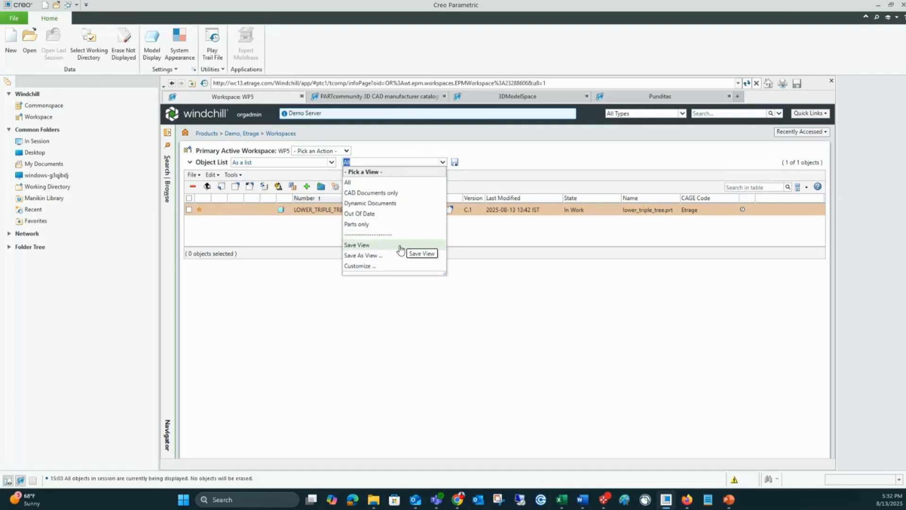
{"action": "left_click", "coordinate": [368, 267]}
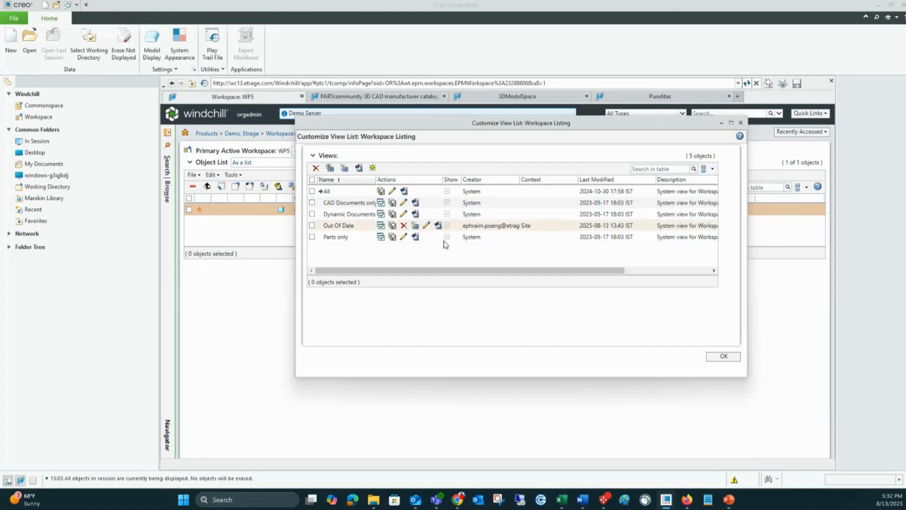
{"action": "left_click", "coordinate": [723, 356]}
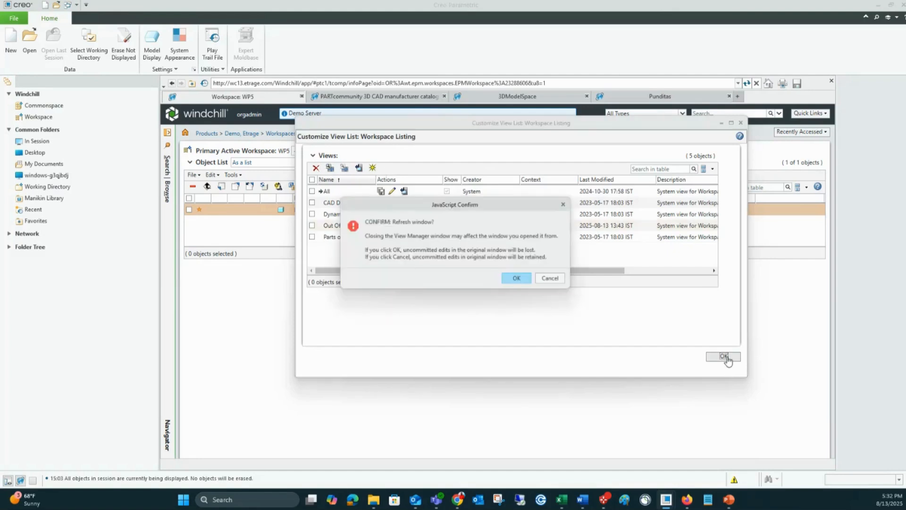
{"action": "left_click", "coordinate": [553, 282]}
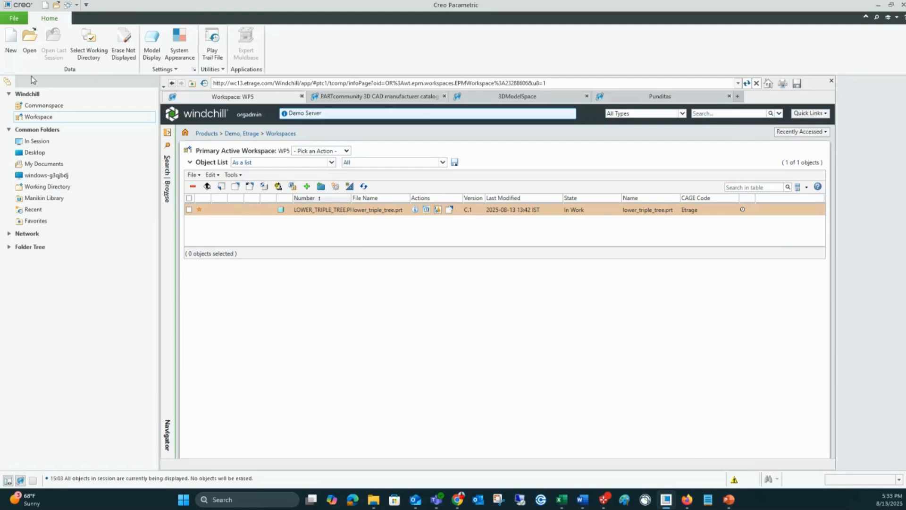
Step: Open crankshaft.prt from the local Demo Data\CRANKSHAFT_ASSEMBLY folder
{"action": "left_click", "coordinate": [30, 45]}
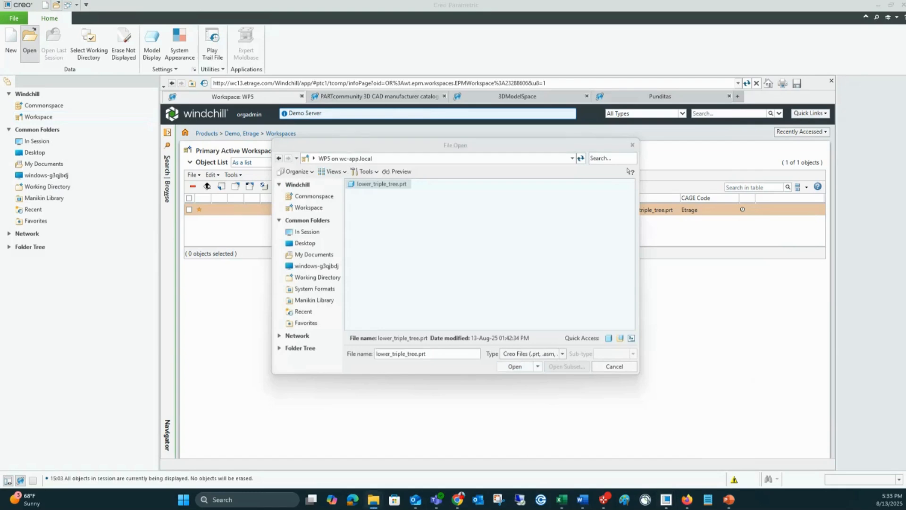
{"action": "left_click", "coordinate": [435, 355]}
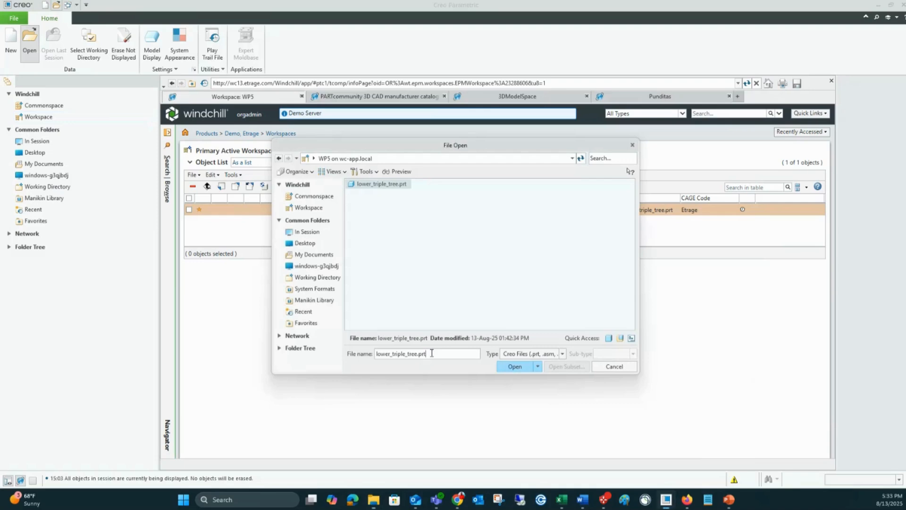
{"action": "left_click_drag", "start_coordinate": [433, 354], "coordinate": [332, 351]}
{"action": "key", "text": "ctrl+v"}
{"action": "key", "text": "Return"}
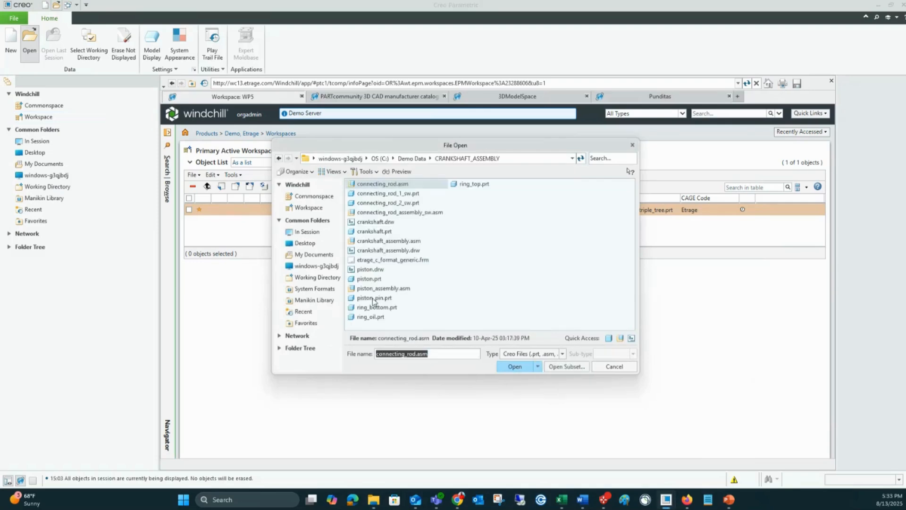
{"action": "left_click", "coordinate": [370, 232]}
{"action": "double_click", "coordinate": [371, 232]}
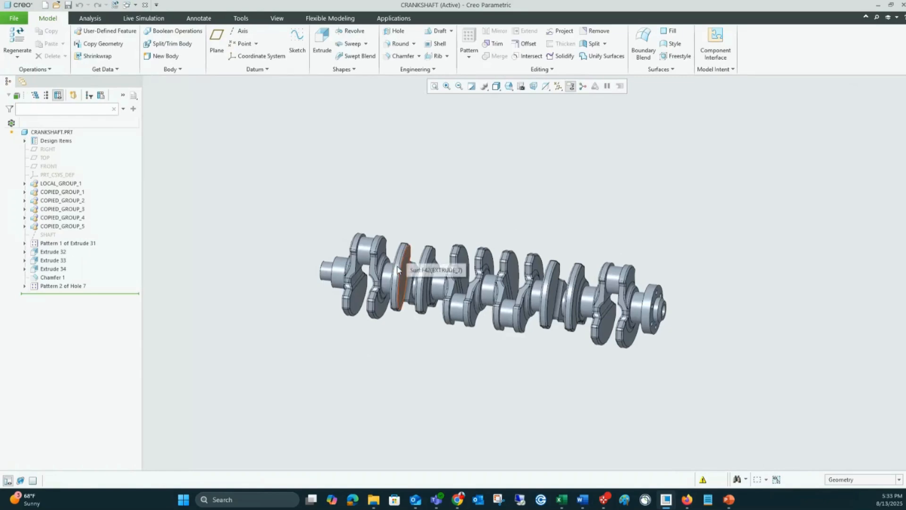
Step: Save the crankshaft part to the active workspace and display the workspace's object list
{"action": "scroll", "coordinate": [360, 292], "scroll_direction": "down", "scroll_amount": 5}
{"action": "scroll", "coordinate": [193, 126], "scroll_direction": "up", "scroll_amount": 3}
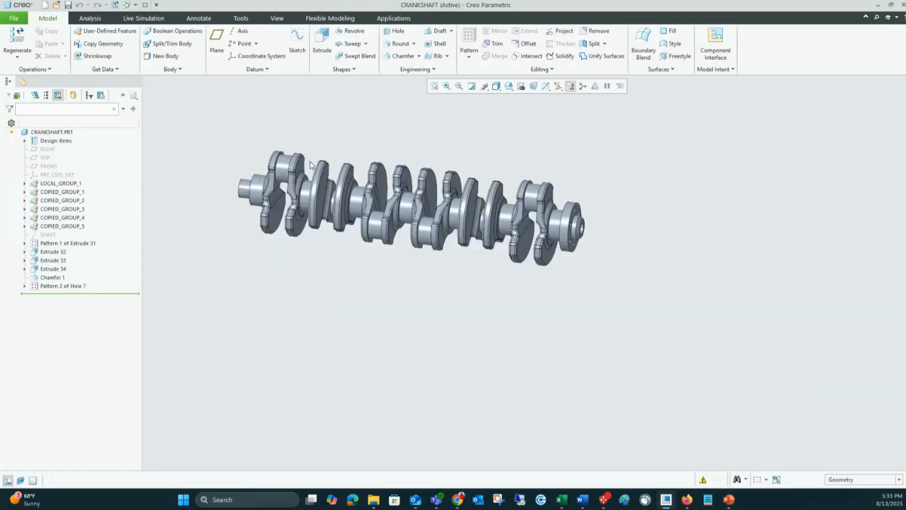
{"action": "scroll", "coordinate": [311, 166], "scroll_direction": "down", "scroll_amount": 2}
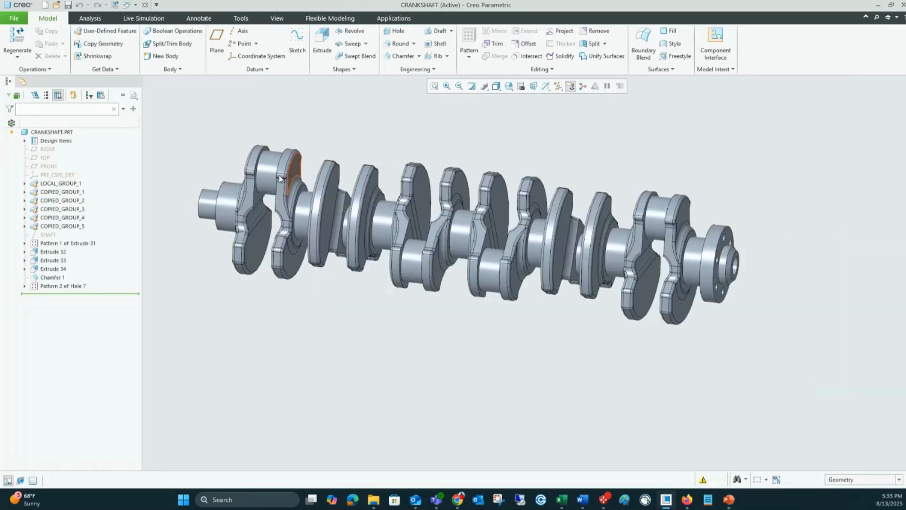
{"action": "left_click", "coordinate": [68, 6]}
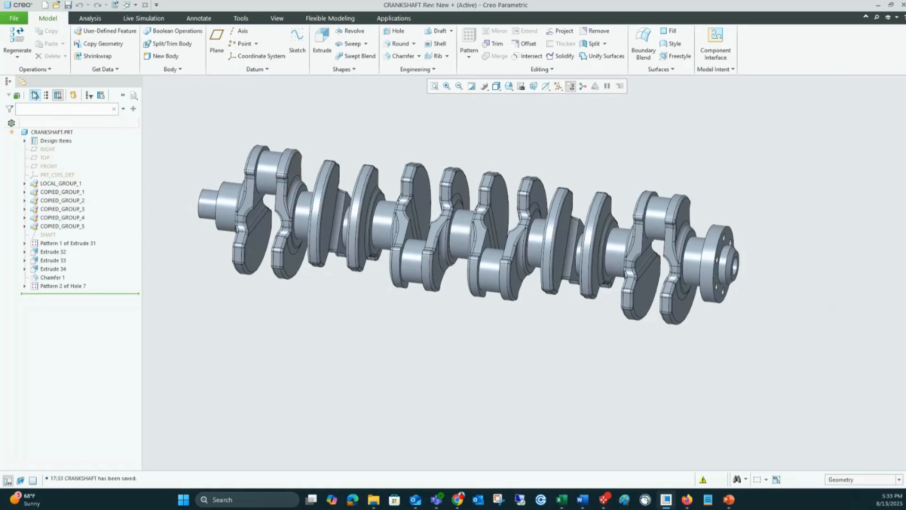
{"action": "left_click", "coordinate": [22, 81]}
{"action": "left_click", "coordinate": [36, 117]}
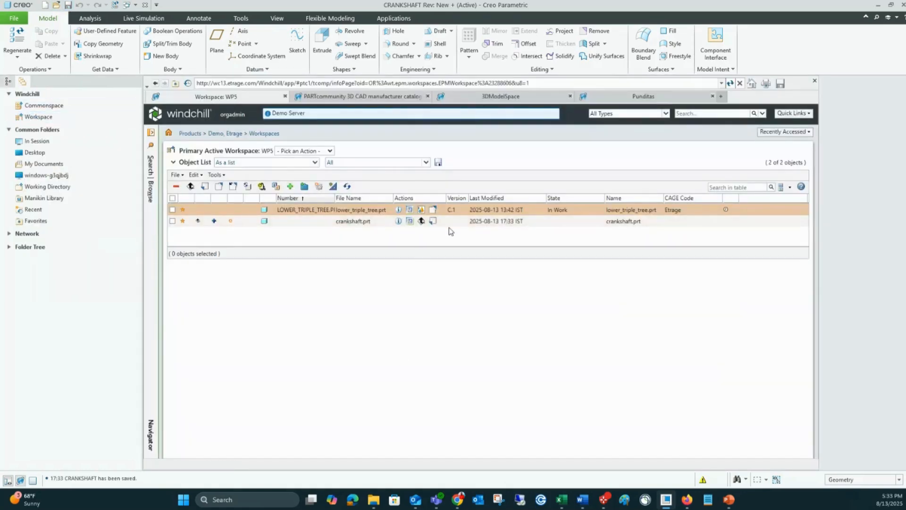
Step: Try to check in crankshaft.prt with its location set to /Demo/CAD/Crankshaft_Assembly, and dismiss the license warning
{"action": "left_click", "coordinate": [433, 222]}
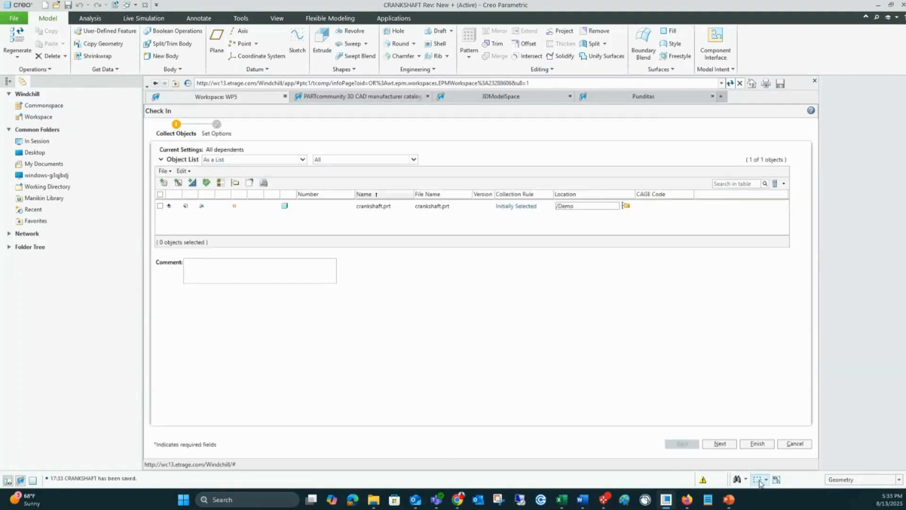
{"action": "left_click", "coordinate": [626, 206]}
{"action": "double_click", "coordinate": [349, 187]}
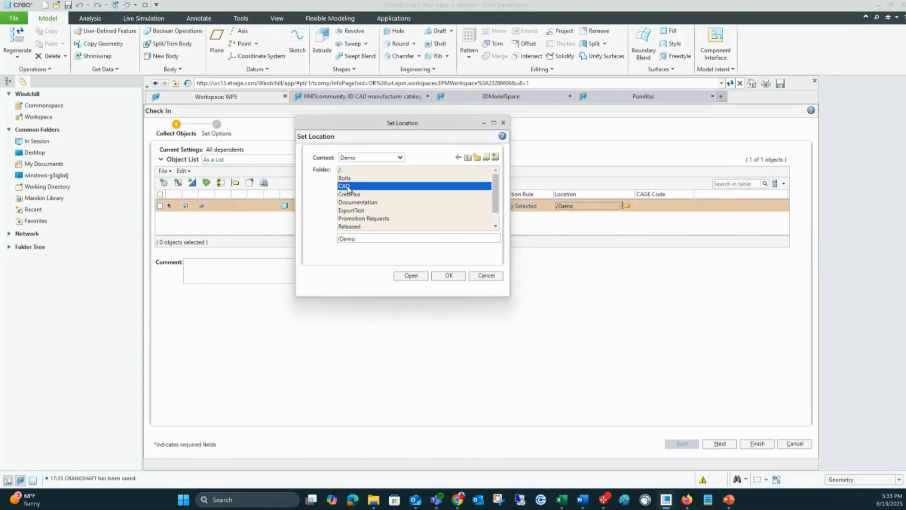
{"action": "left_click", "coordinate": [372, 179]}
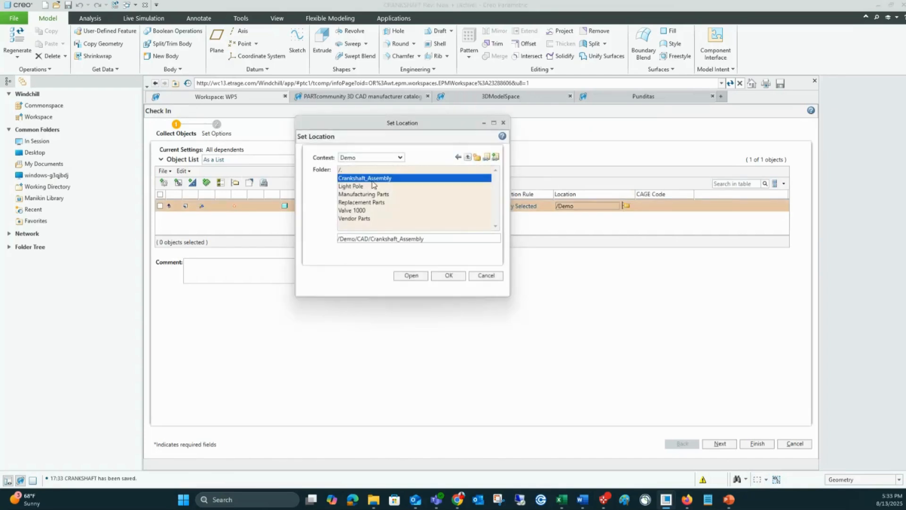
{"action": "left_click", "coordinate": [446, 277]}
{"action": "left_click", "coordinate": [754, 443]}
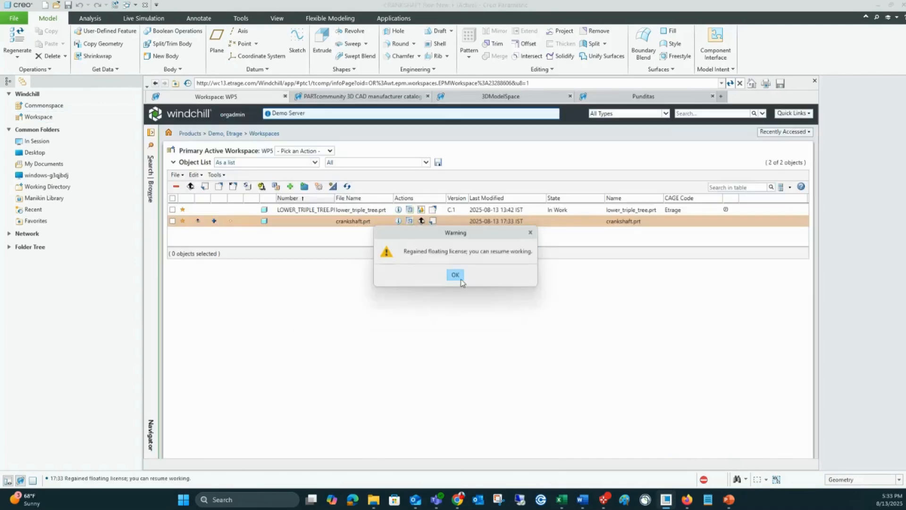
{"action": "left_click", "coordinate": [456, 275]}
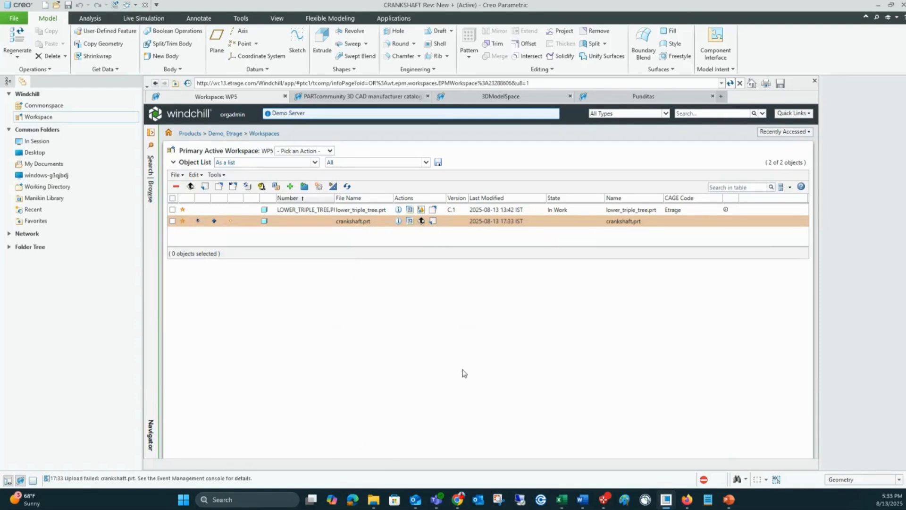
Step: Examine the conflict behind the failed crankshaft.prt upload in the event management console, including its description
{"action": "left_click", "coordinate": [704, 480]}
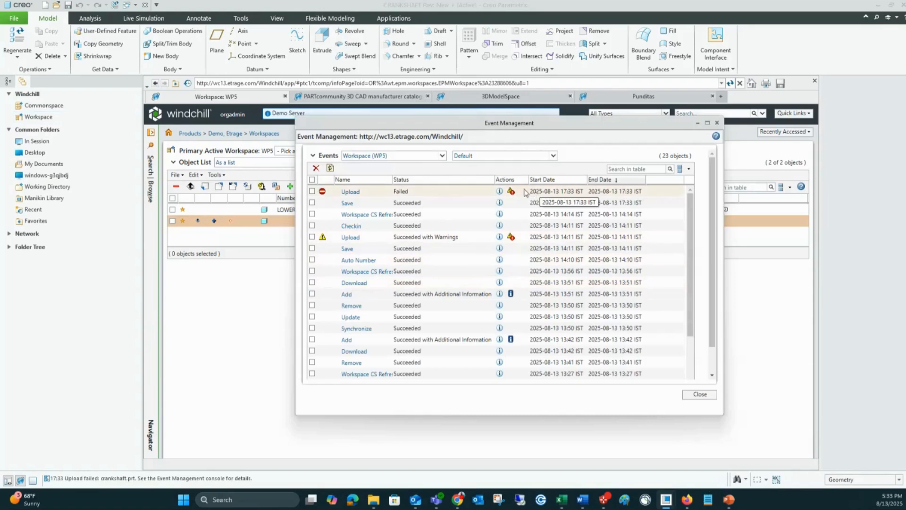
{"action": "left_click", "coordinate": [511, 191]}
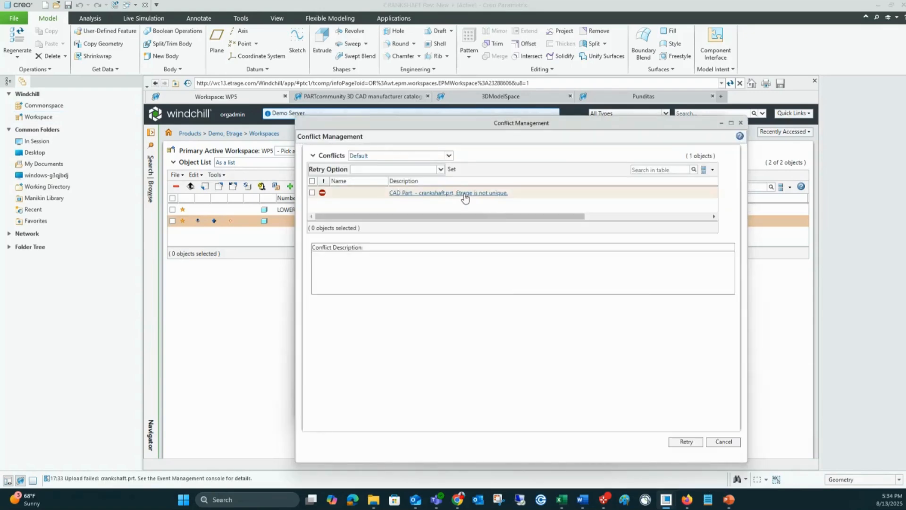
{"action": "left_click", "coordinate": [464, 197]}
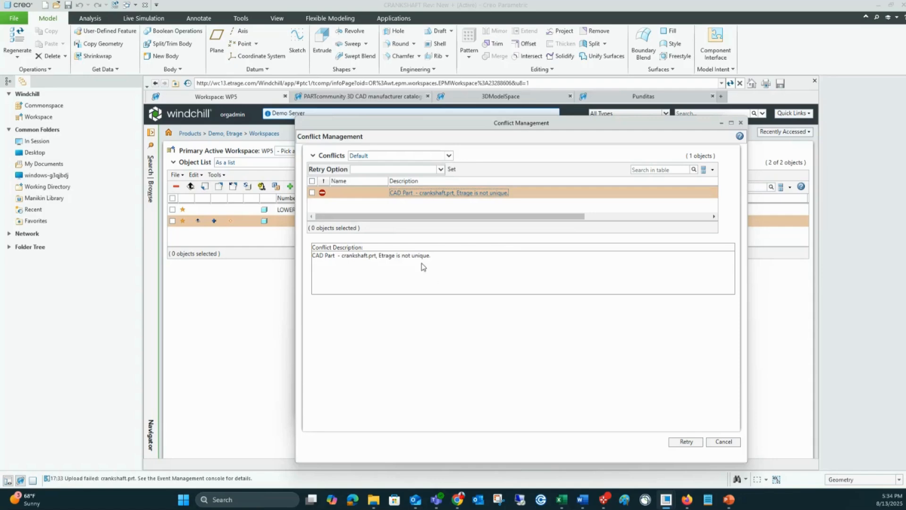
{"action": "left_click", "coordinate": [741, 123]}
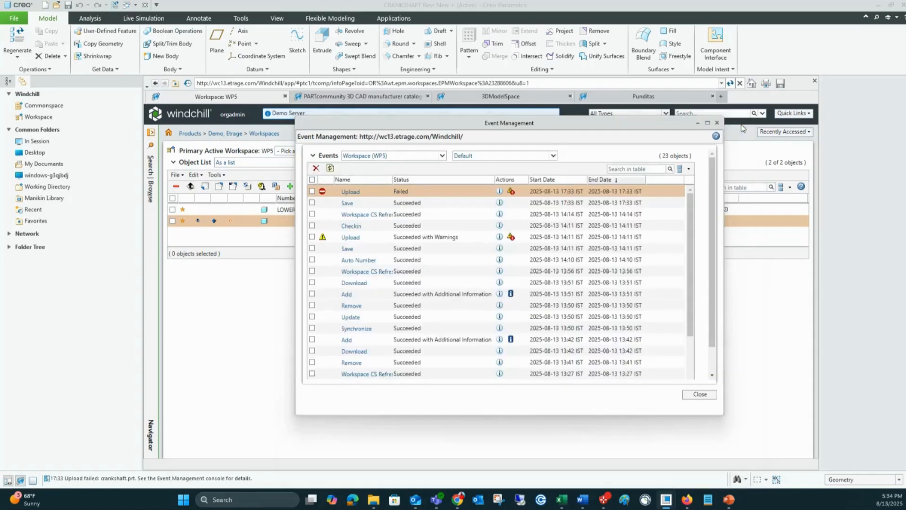
{"action": "left_click", "coordinate": [701, 395]}
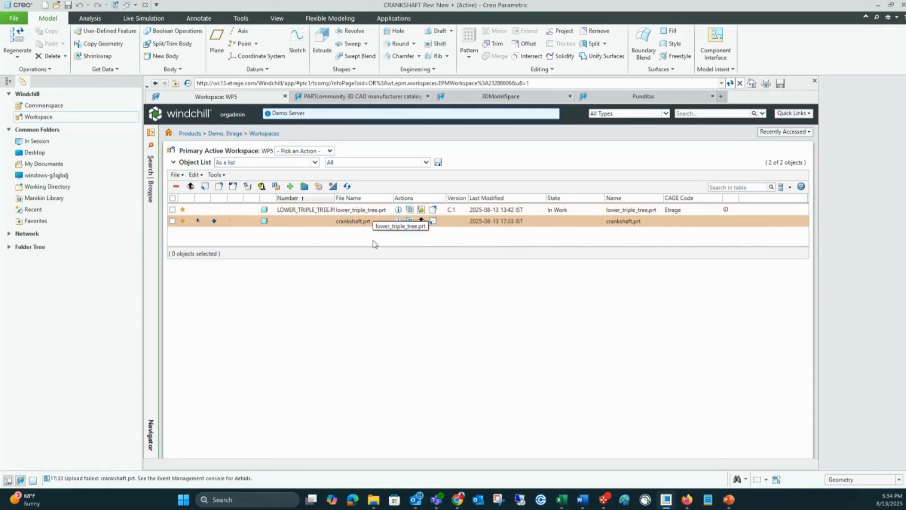
Step: Update crankshaft.prt in the WP5 workspace to link it with the latest CRANKSHAFT.PRT version on the server
{"action": "right_click", "coordinate": [352, 221]}
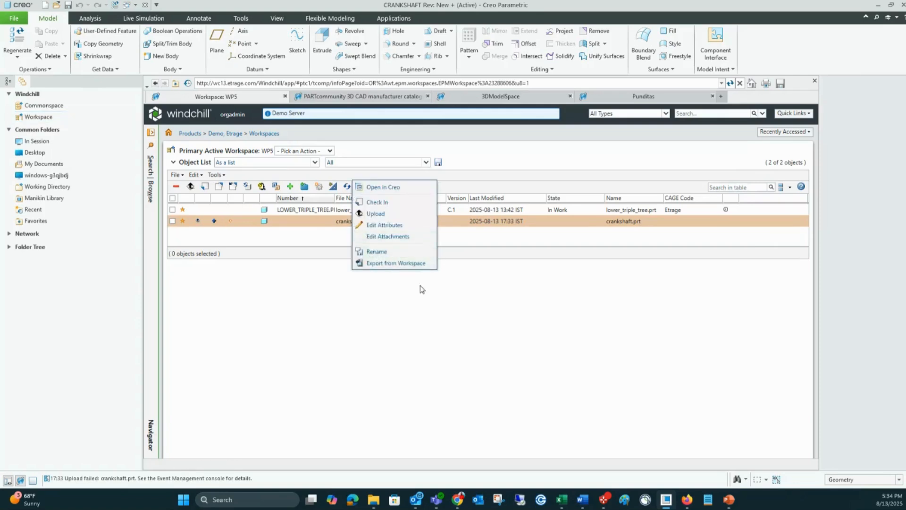
{"action": "left_click", "coordinate": [413, 311]}
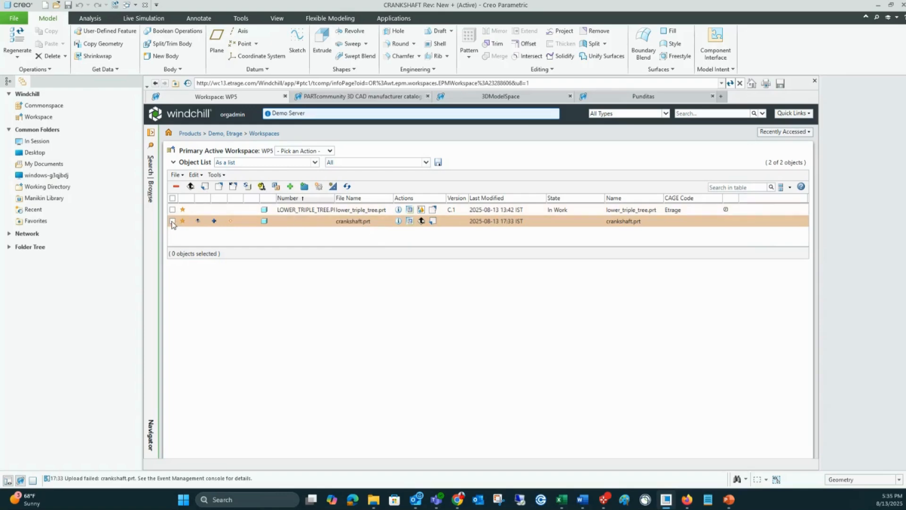
{"action": "left_click", "coordinate": [175, 174]}
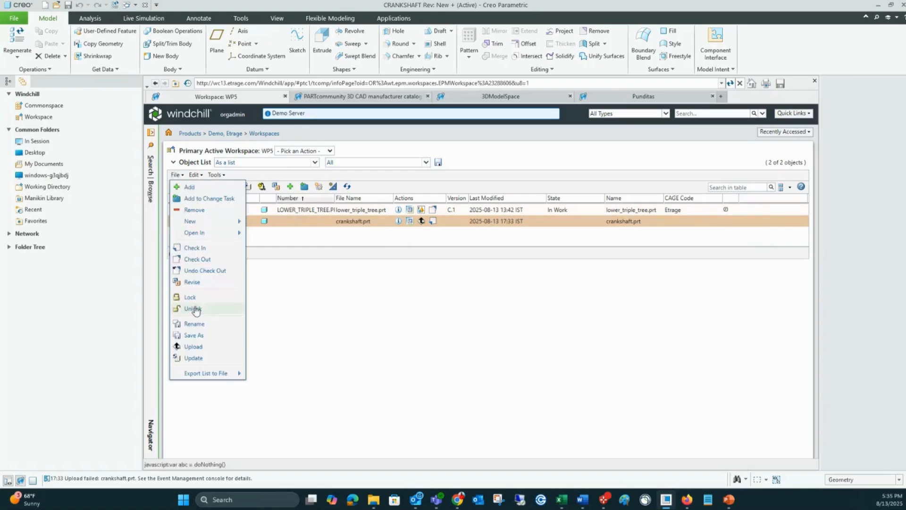
{"action": "left_click", "coordinate": [205, 358]}
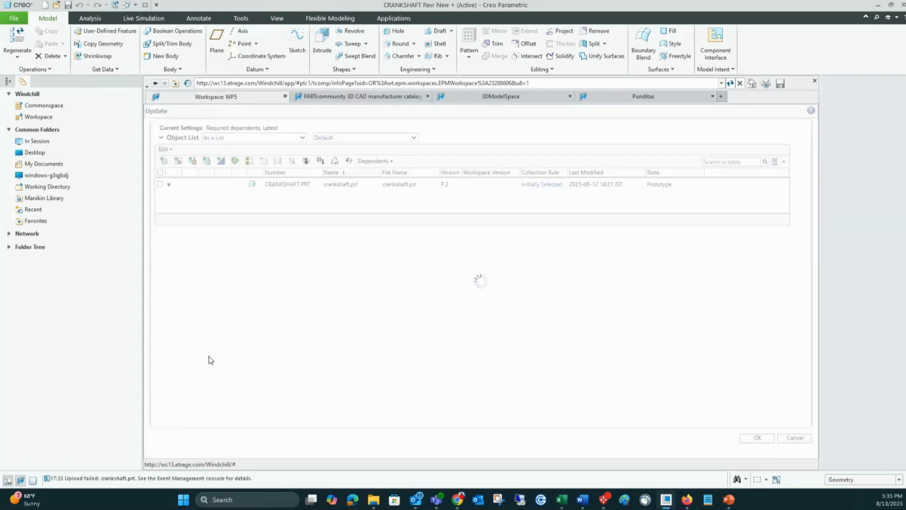
{"action": "left_click", "coordinate": [160, 173]}
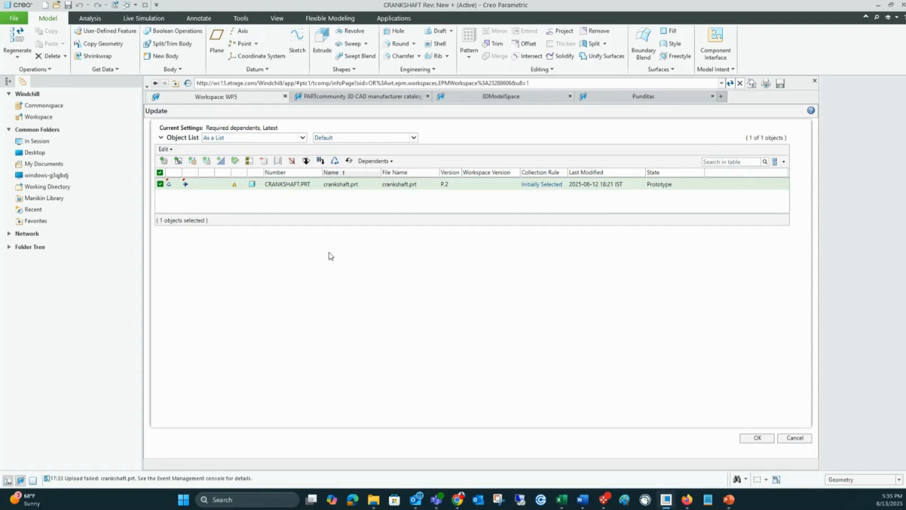
{"action": "left_click", "coordinate": [758, 437]}
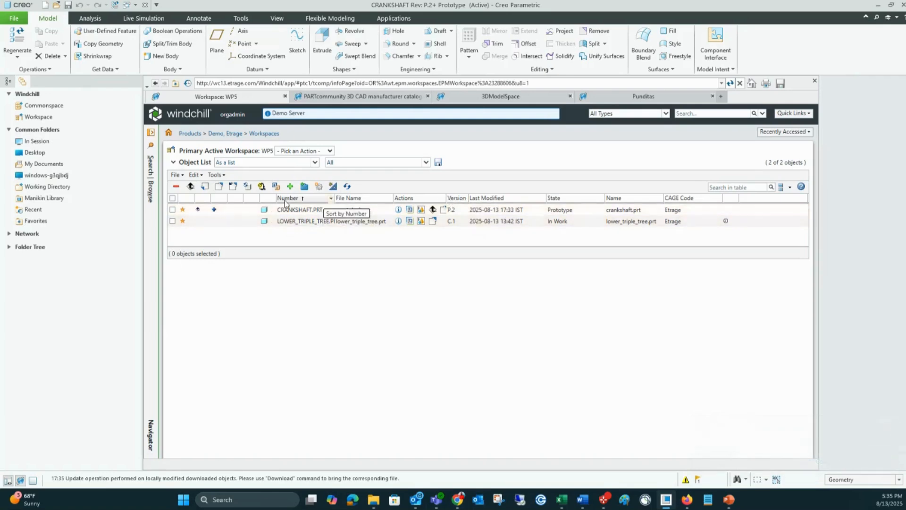
Step: Check out CRANKSHAFT.PRT in the workspace and check the modified part back in with its existing location
{"action": "left_click", "coordinate": [173, 210]}
{"action": "left_click", "coordinate": [220, 188]}
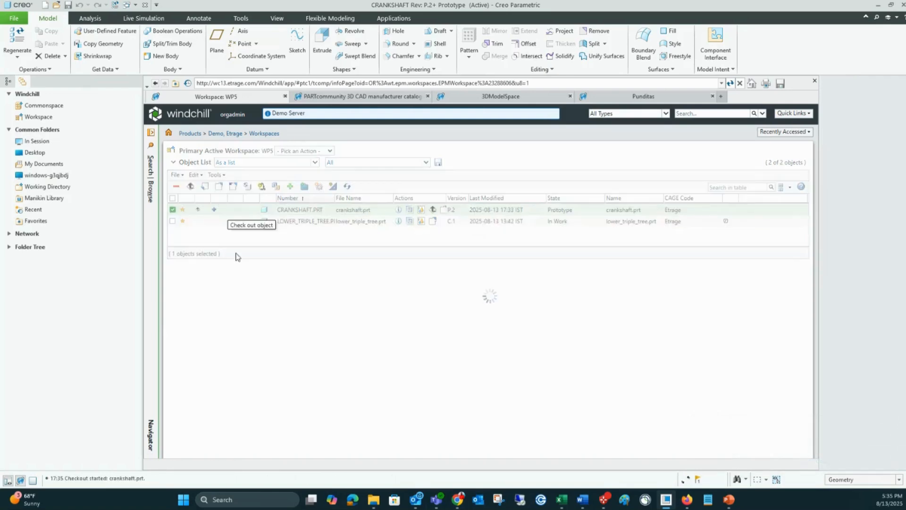
{"action": "left_click", "coordinate": [433, 210]}
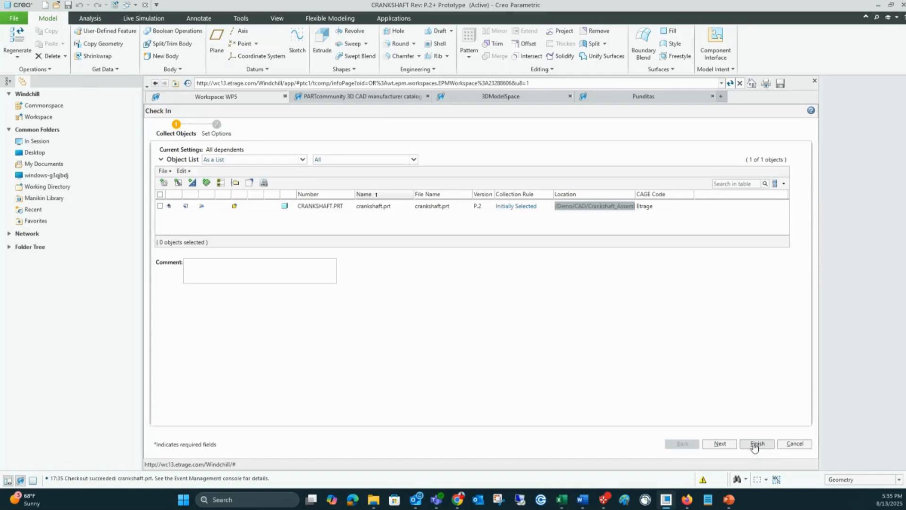
{"action": "left_click", "coordinate": [754, 444]}
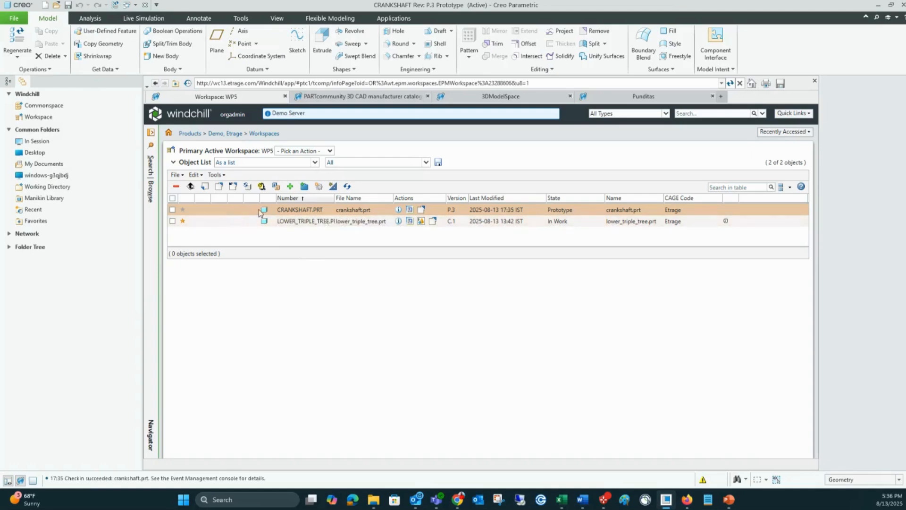
Step: Export only CRANKSHAFT.PRT from the workspace to C:/Demo Data/Export with required dependents, agreeing to erase all objects in session
{"action": "left_click", "coordinate": [172, 209]}
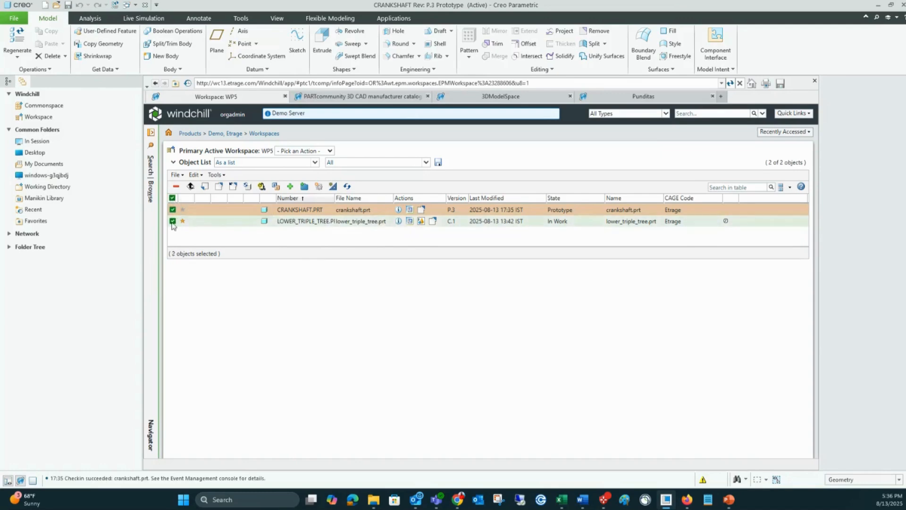
{"action": "left_click", "coordinate": [219, 186]}
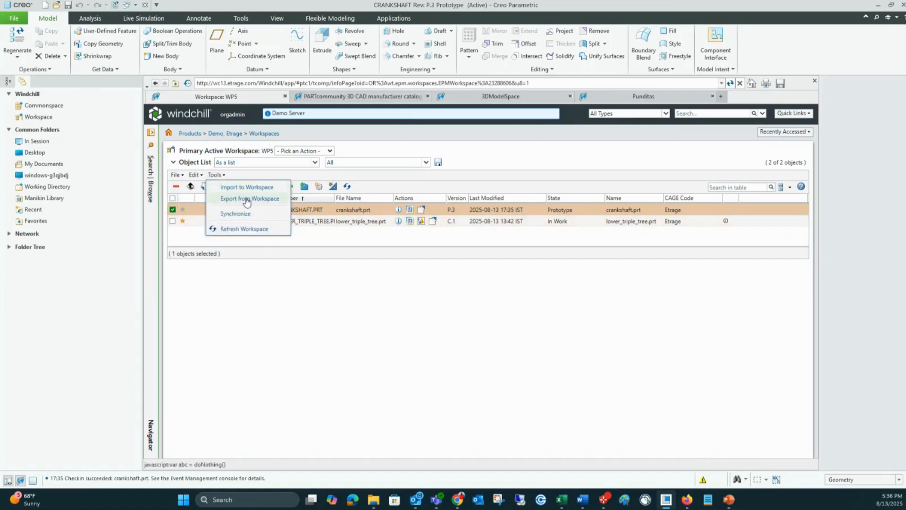
{"action": "left_click", "coordinate": [246, 198]}
{"action": "left_click", "coordinate": [303, 131]}
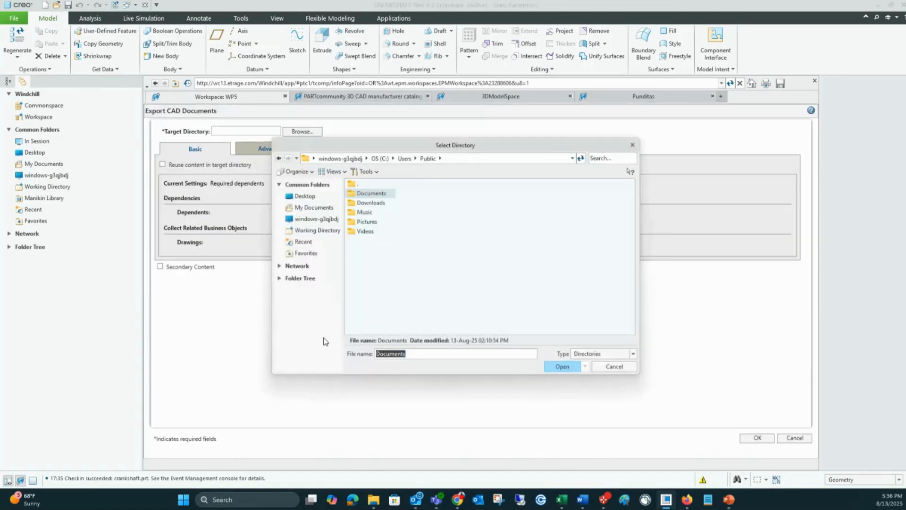
{"action": "left_click", "coordinate": [380, 158]}
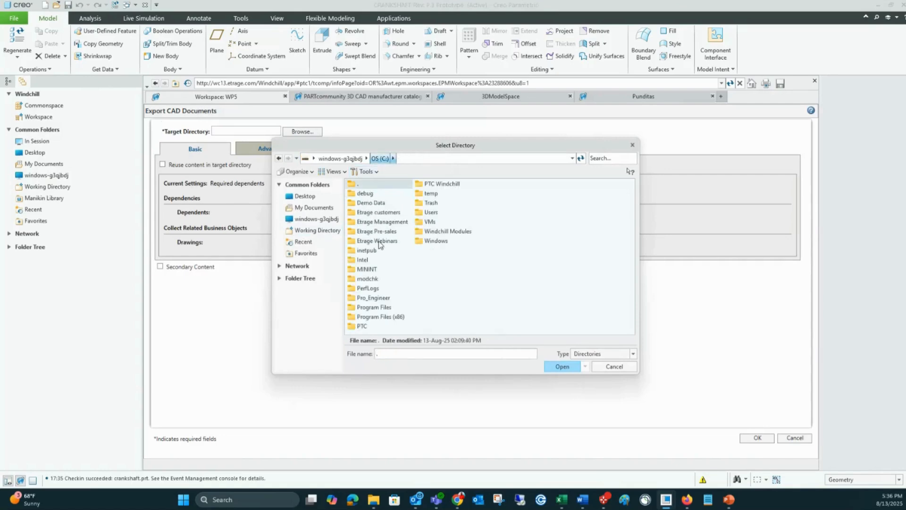
{"action": "left_click", "coordinate": [373, 203]}
{"action": "double_click", "coordinate": [372, 204]}
{"action": "double_click", "coordinate": [365, 228]}
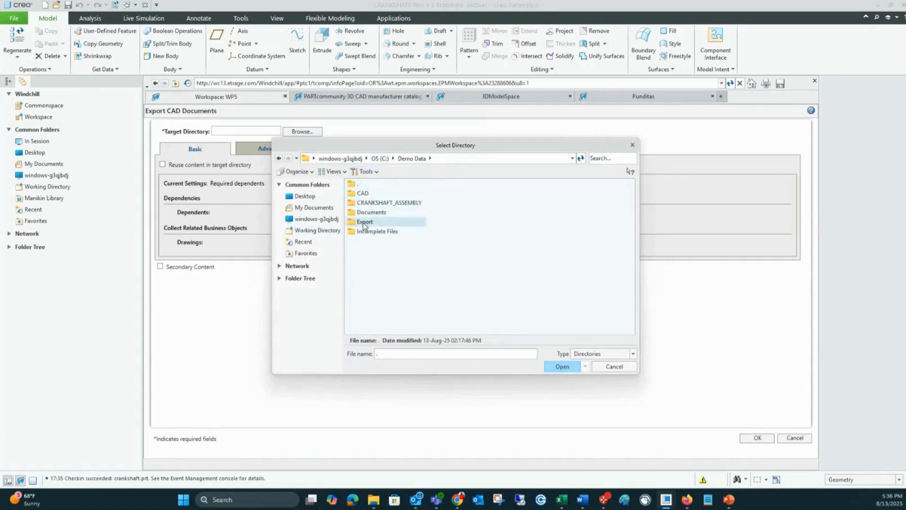
{"action": "left_click", "coordinate": [563, 367]}
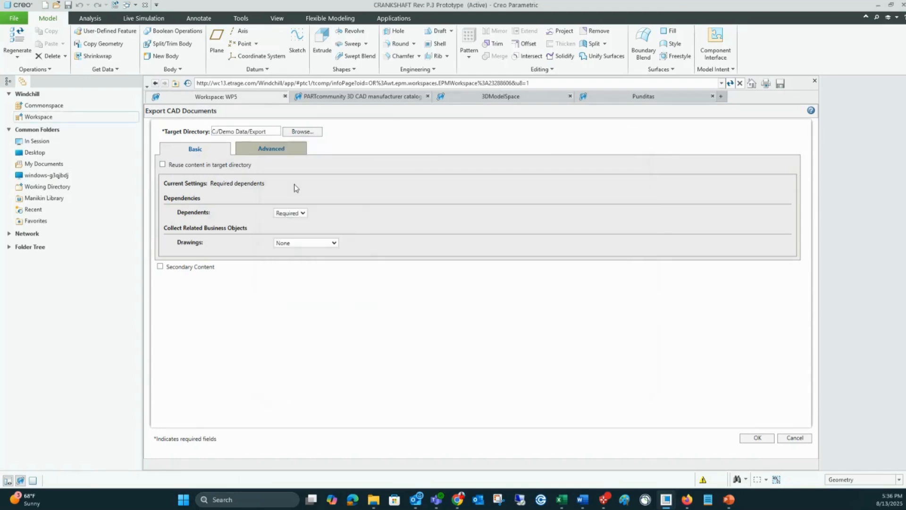
{"action": "left_click", "coordinate": [757, 438]}
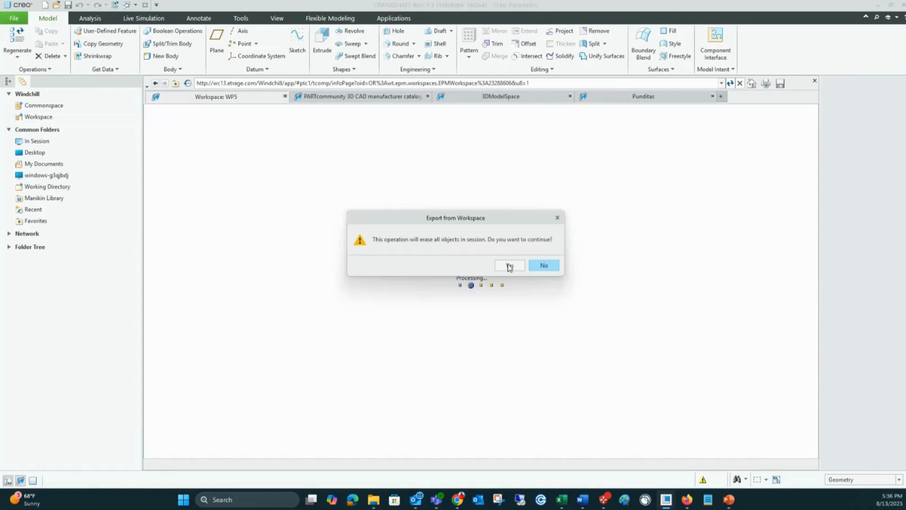
{"action": "left_click", "coordinate": [509, 266]}
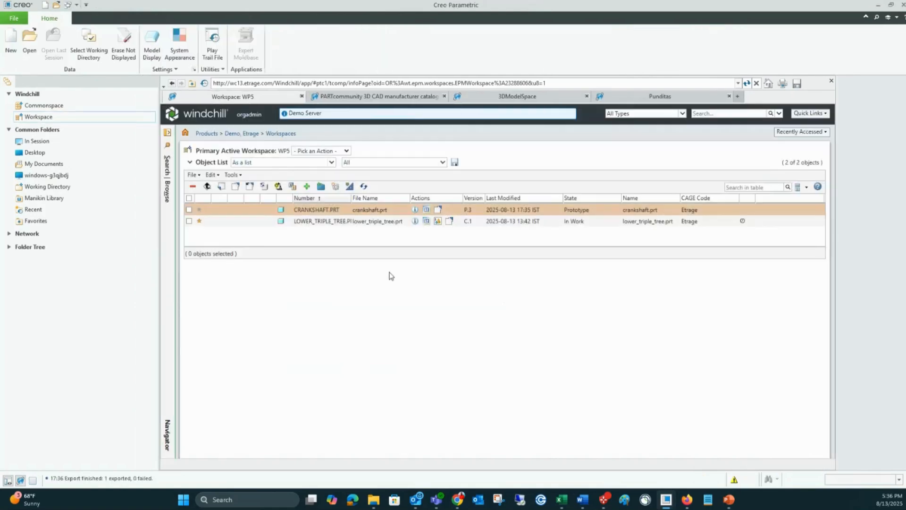
Step: Switch to File Explorer, inspect the exported crankshaft file in C:\Demo Data\Export, and return to Creo
{"action": "mouse_move", "coordinate": [374, 499]}
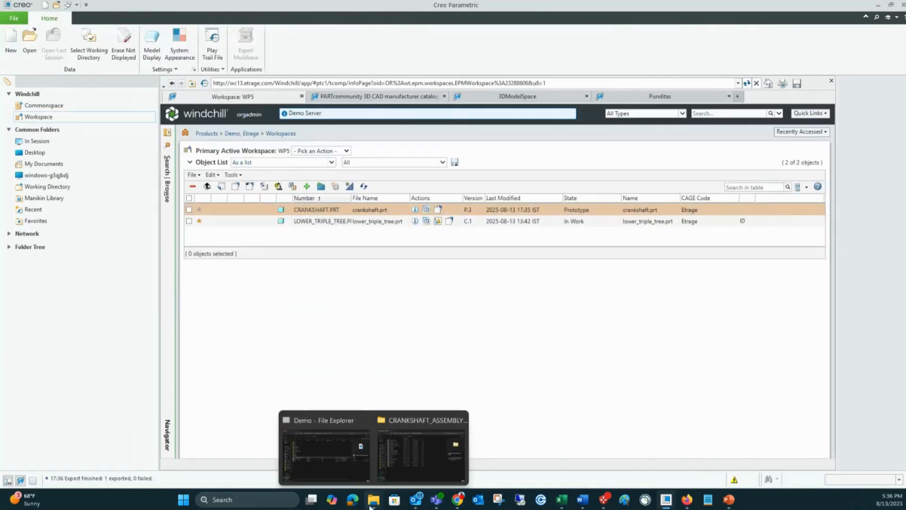
{"action": "left_click", "coordinate": [405, 455]}
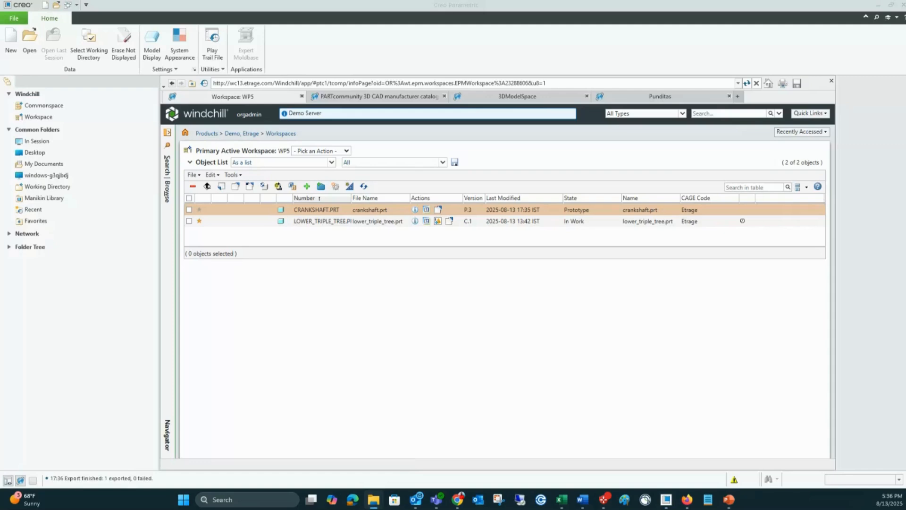
{"action": "left_click_drag", "start_coordinate": [905, 97], "coordinate": [585, 85]}
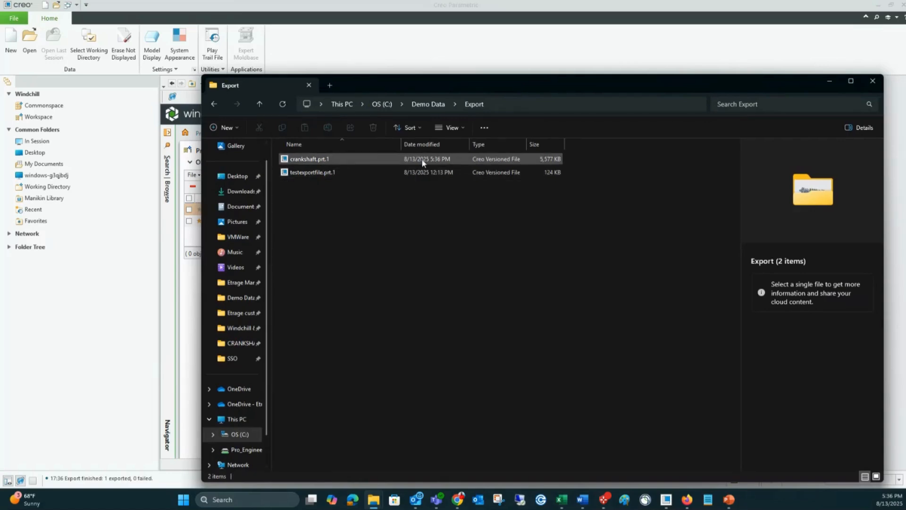
{"action": "left_click", "coordinate": [828, 84]}
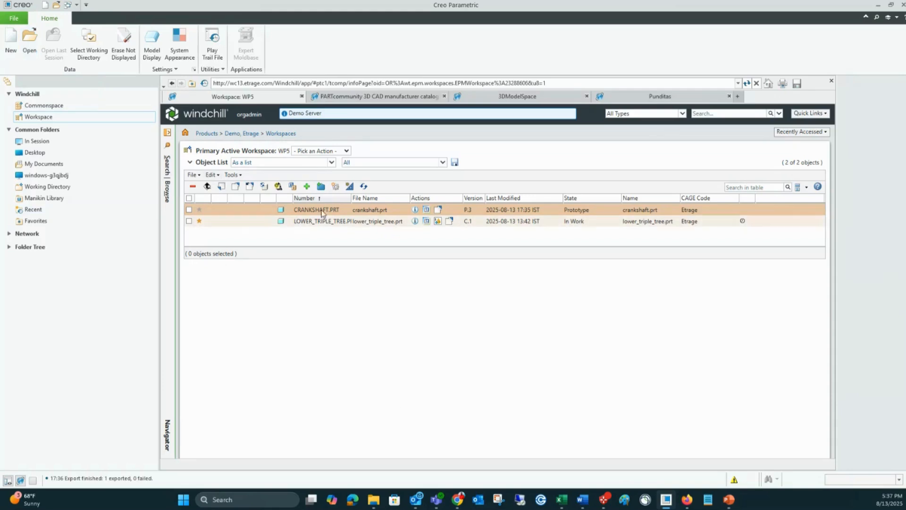
Step: Start an import into workspace WP5 and add crankshaft.prt from C:/Demo Data/Export to its file list
{"action": "left_click", "coordinate": [238, 176]}
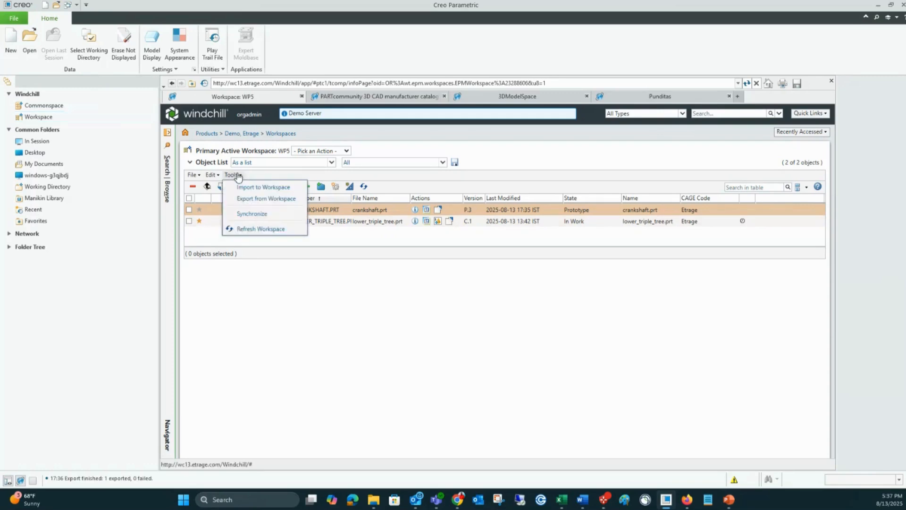
{"action": "left_click", "coordinate": [278, 189]}
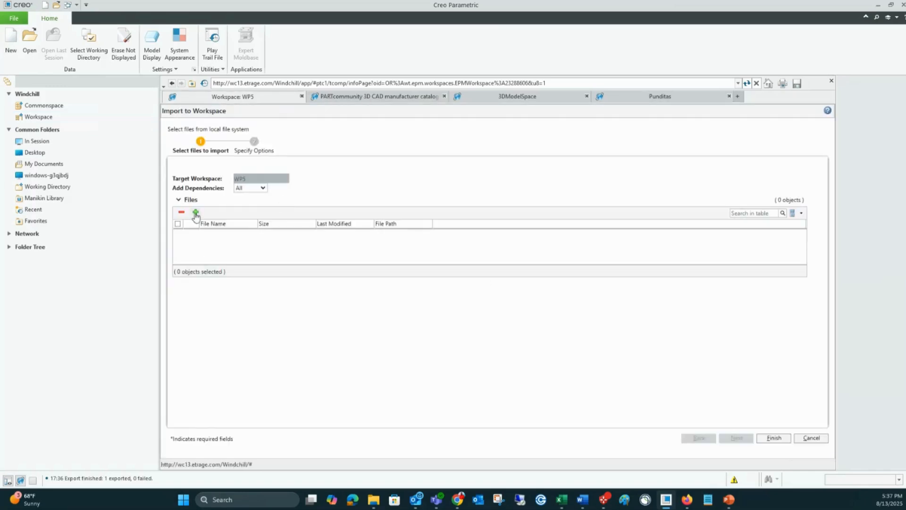
{"action": "left_click", "coordinate": [195, 212]}
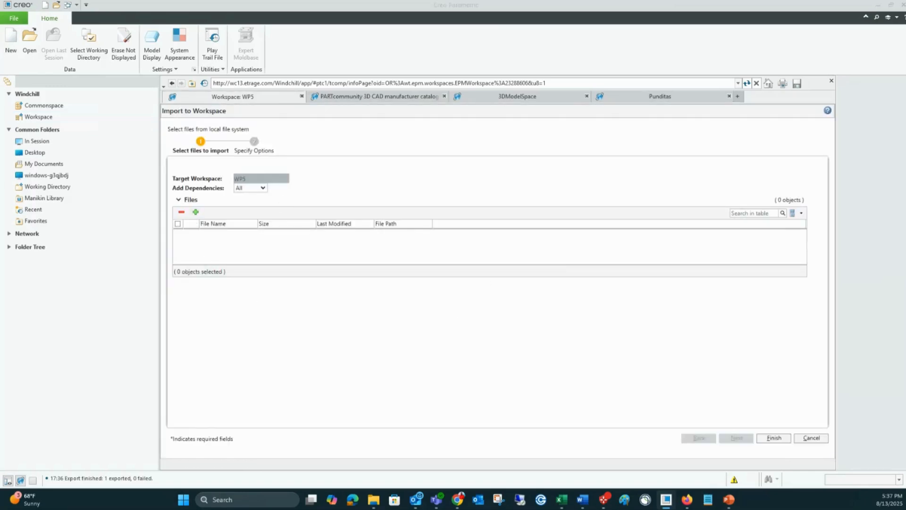
{"action": "left_click", "coordinate": [493, 166]}
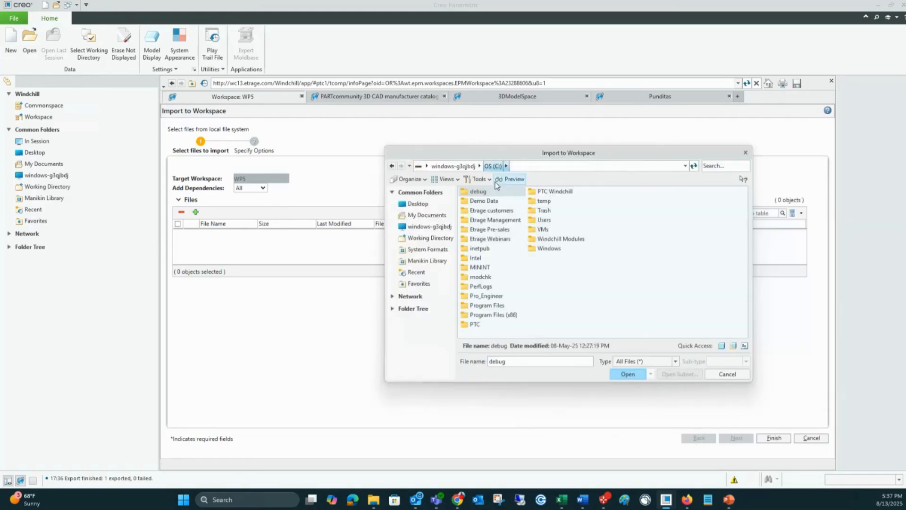
{"action": "double_click", "coordinate": [494, 202]}
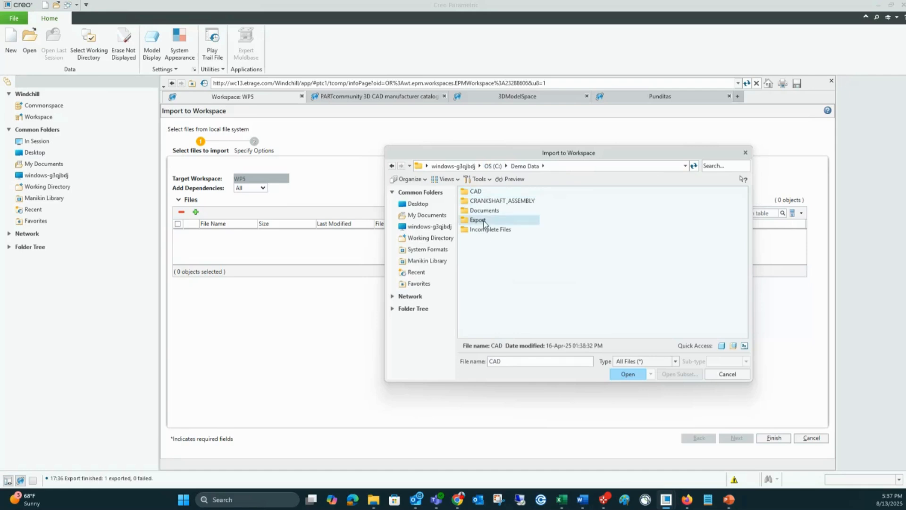
{"action": "double_click", "coordinate": [487, 220]}
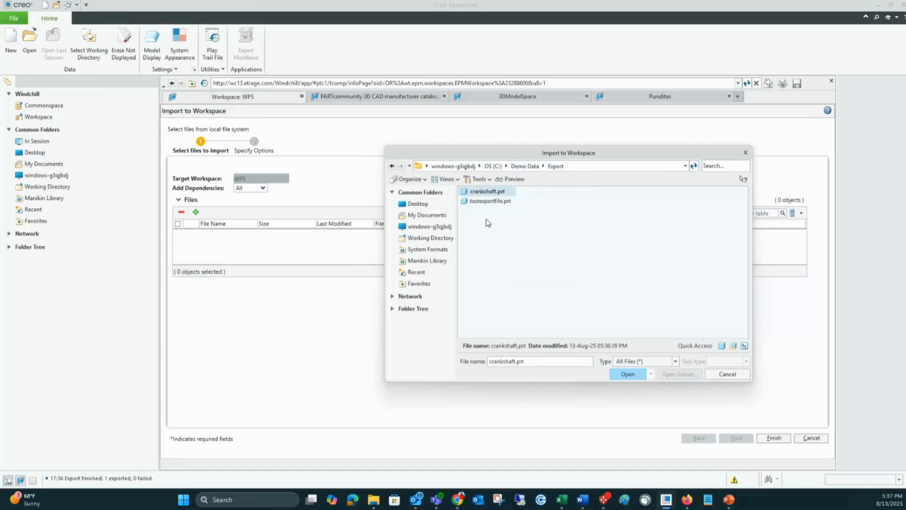
{"action": "left_click", "coordinate": [628, 375]}
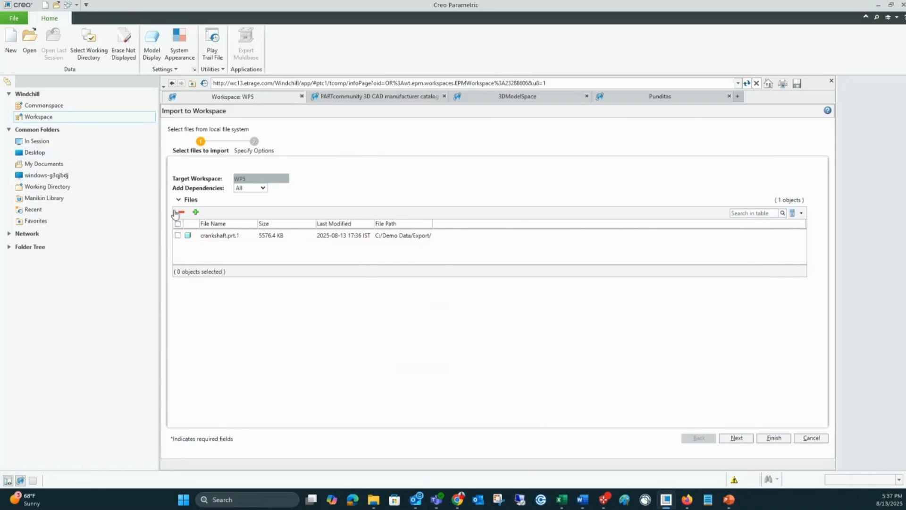
Step: Select crankshaft.prt in the import's object list, set its import action, and finish importing it into workspace WP5
{"action": "left_click", "coordinate": [735, 438]}
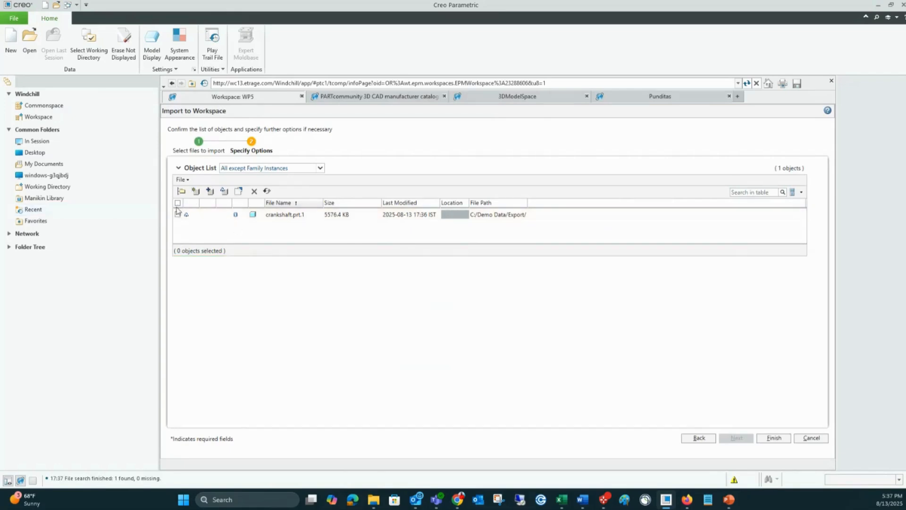
{"action": "left_click", "coordinate": [178, 203]}
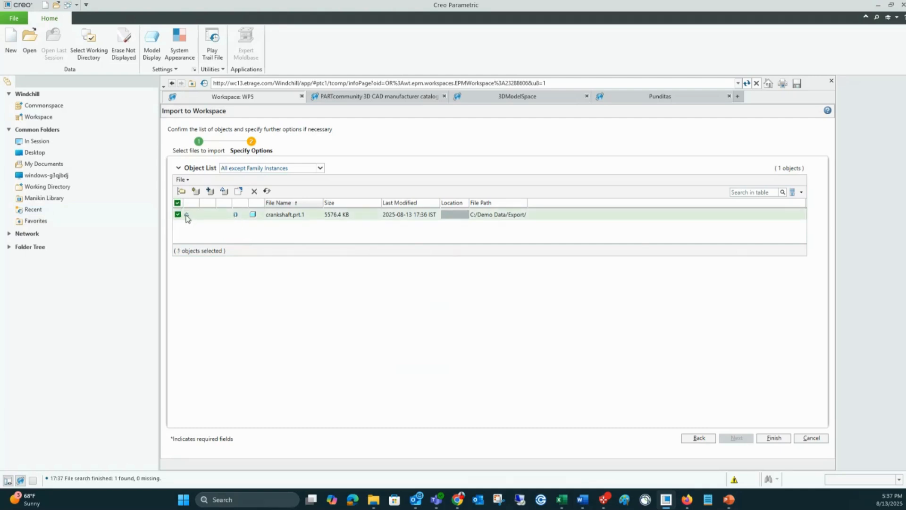
{"action": "left_click", "coordinate": [211, 192]}
{"action": "left_click", "coordinate": [225, 191]}
{"action": "left_click", "coordinate": [209, 192]}
{"action": "left_click", "coordinate": [776, 438]}
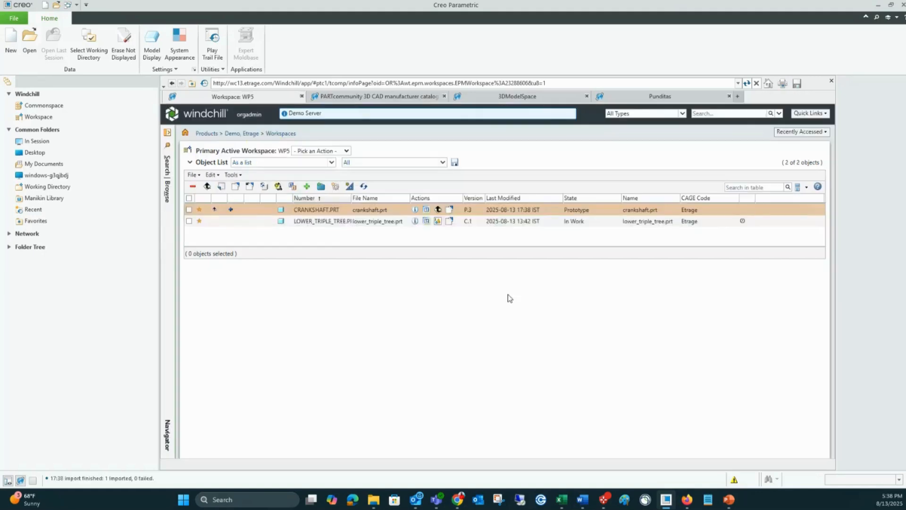
Step: Check out the imported CRANKSHAFT.PRT in workspace WP5 and check it back in at its existing location
{"action": "left_click", "coordinate": [188, 210]}
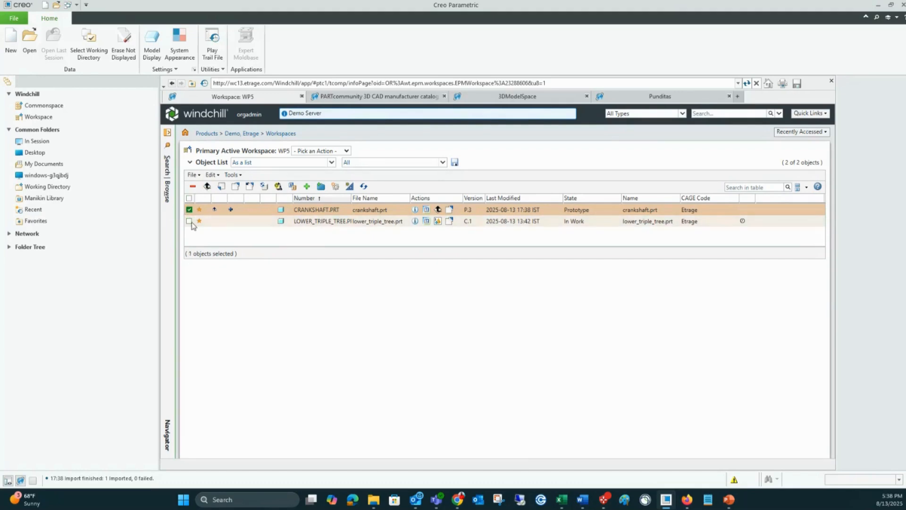
{"action": "left_click", "coordinate": [250, 186]}
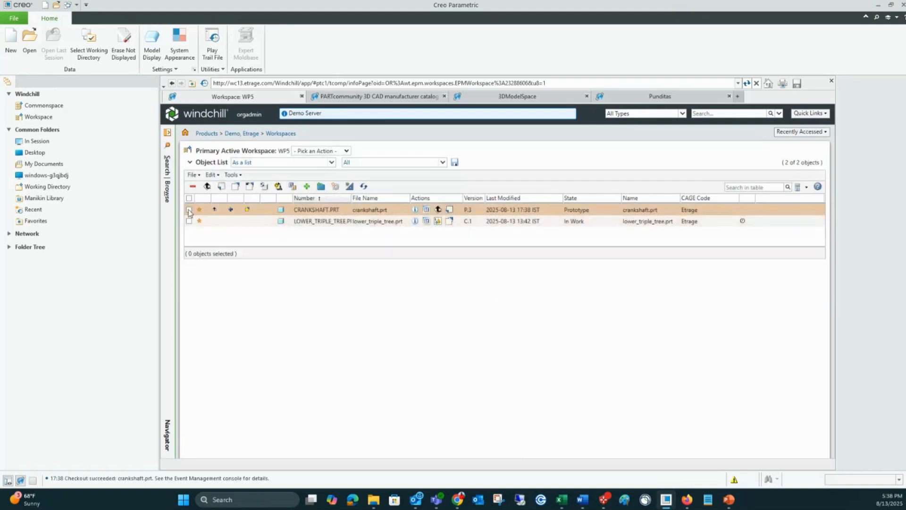
{"action": "left_click", "coordinate": [221, 188]}
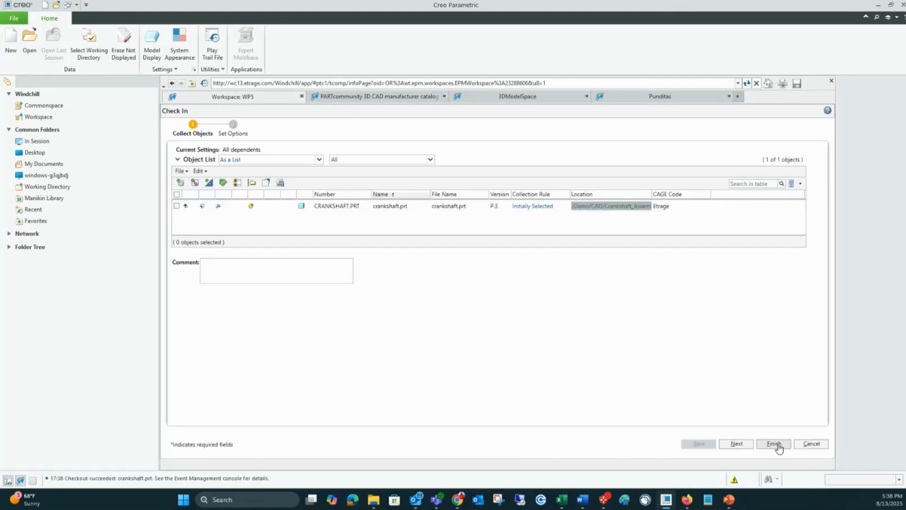
{"action": "left_click", "coordinate": [774, 444]}
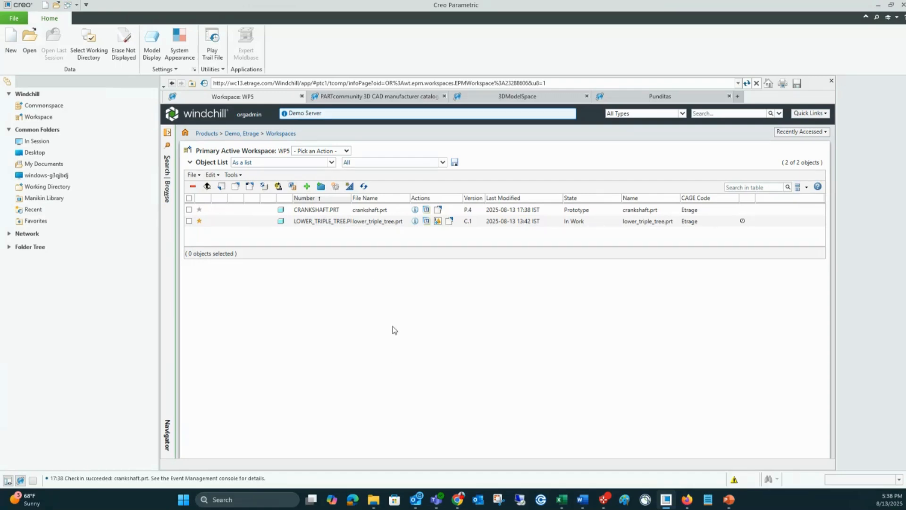
Step: Remove both objects from workspace WP5 with the option to erase them from the CAD application
{"action": "left_click", "coordinate": [189, 198]}
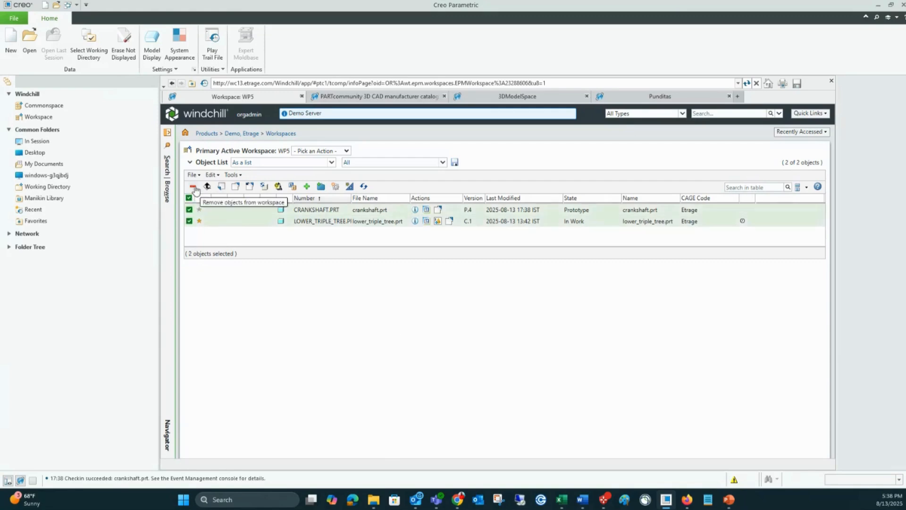
{"action": "left_click", "coordinate": [194, 188]}
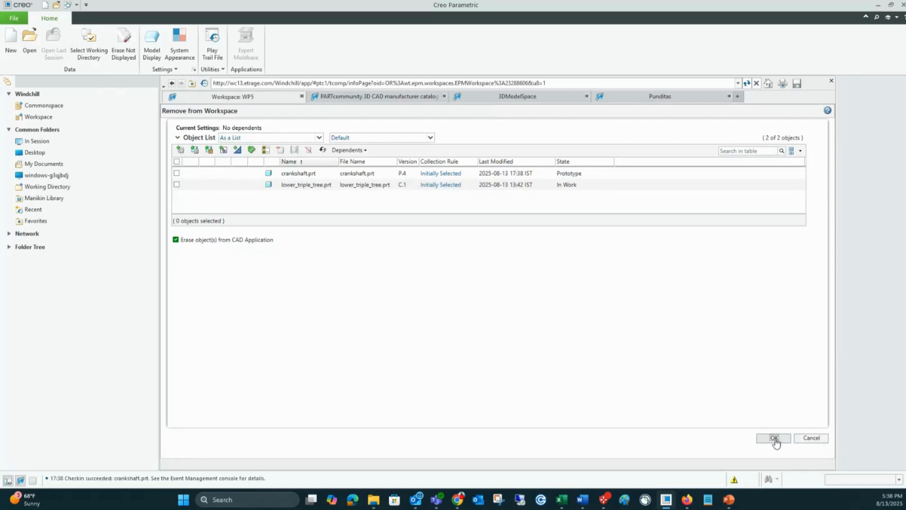
{"action": "left_click", "coordinate": [774, 438]}
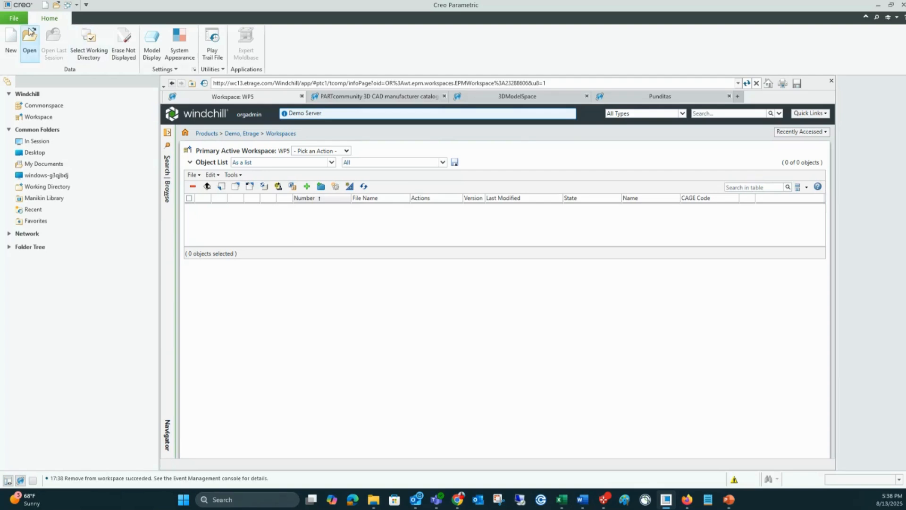
Step: Open assembly1.asm from the local folder C:\Demo Data\Incomplete Files
{"action": "left_click", "coordinate": [27, 45]}
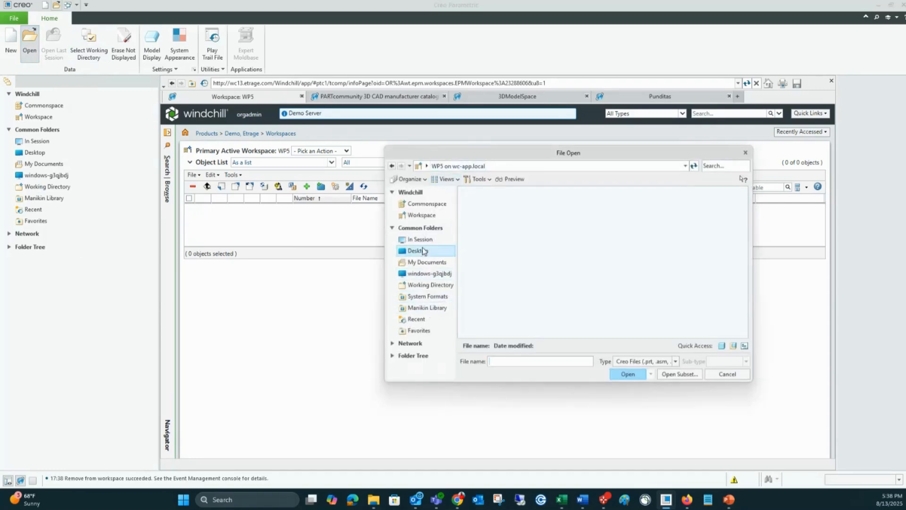
{"action": "left_click", "coordinate": [426, 275]}
{"action": "double_click", "coordinate": [490, 192]}
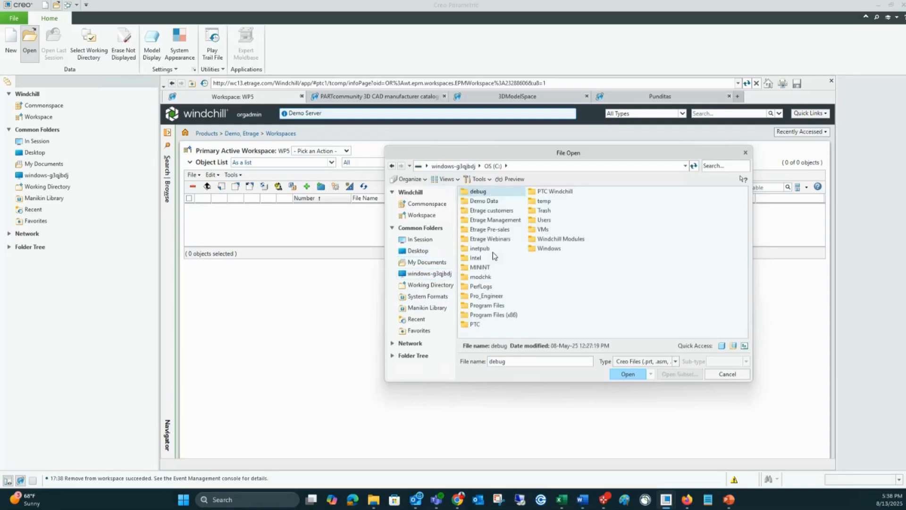
{"action": "double_click", "coordinate": [484, 202]}
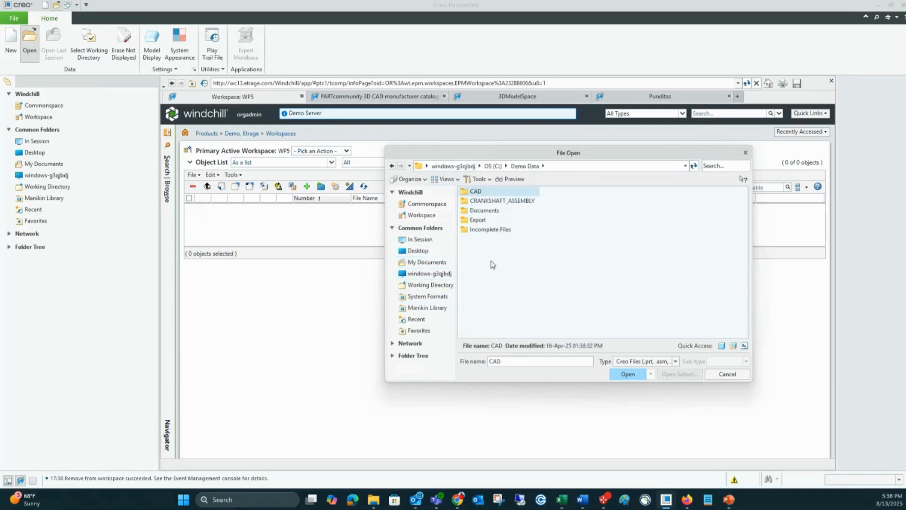
{"action": "double_click", "coordinate": [491, 230]}
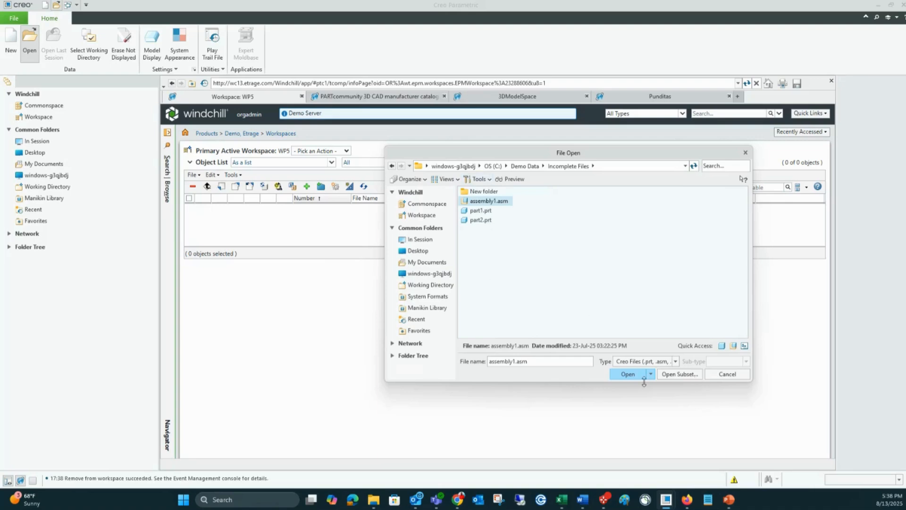
{"action": "left_click", "coordinate": [628, 374]}
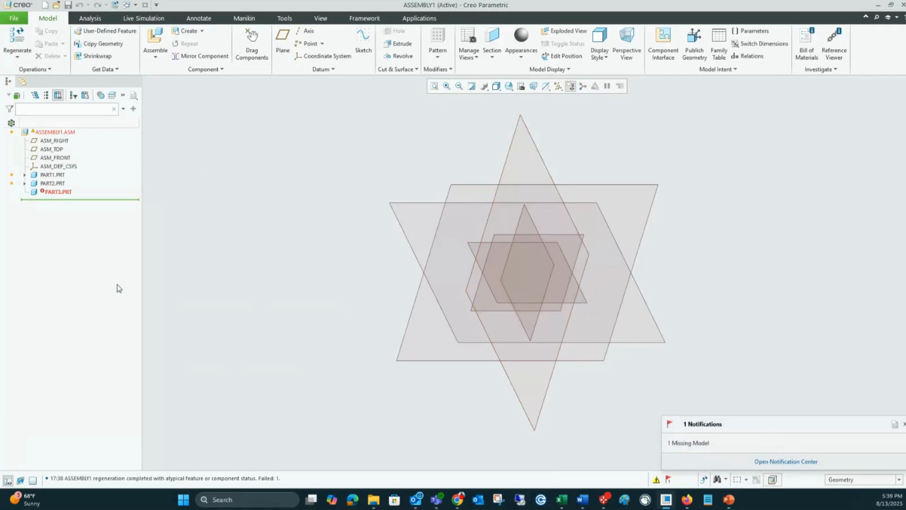
Step: Identify the missing PART3.PRT in the model tree and save ASSEMBLY1.ASM to the active workspace
{"action": "left_click", "coordinate": [54, 191]}
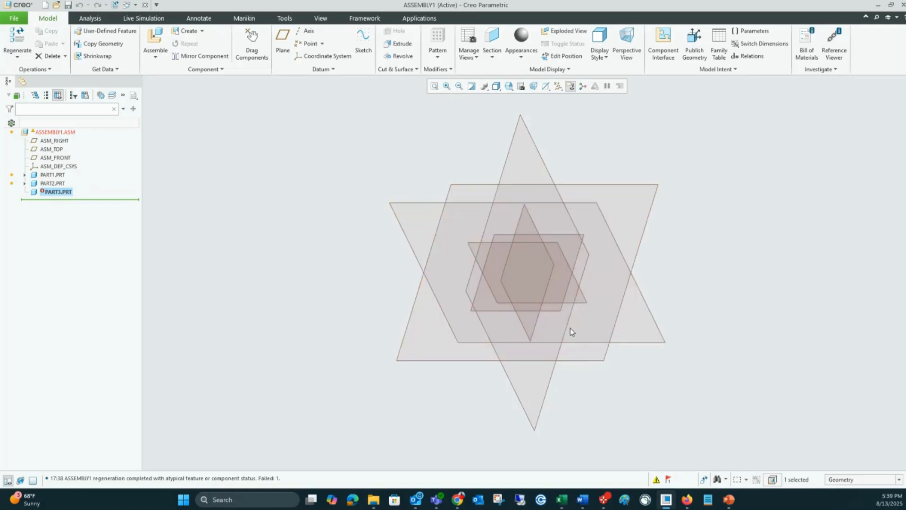
{"action": "left_click", "coordinate": [55, 132]}
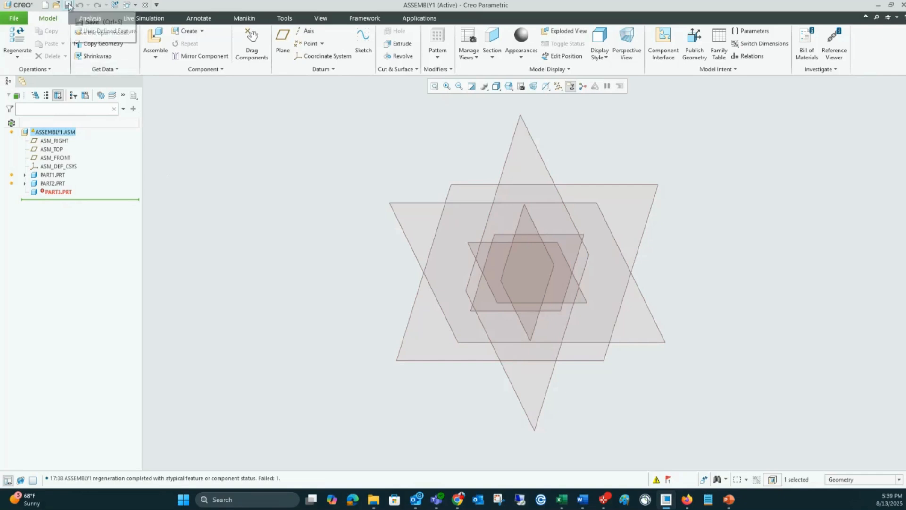
{"action": "left_click", "coordinate": [101, 43]}
{"action": "left_click", "coordinate": [555, 317]}
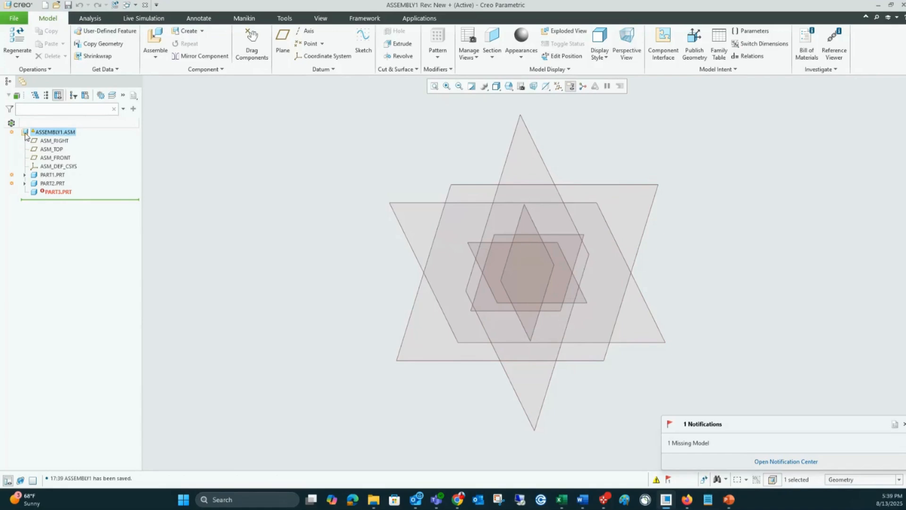
Step: Inspect the saved assembly files and the part3.prt placeholder in workspace WP5, and return to the model tree
{"action": "left_click", "coordinate": [22, 81]}
{"action": "left_click", "coordinate": [38, 117]}
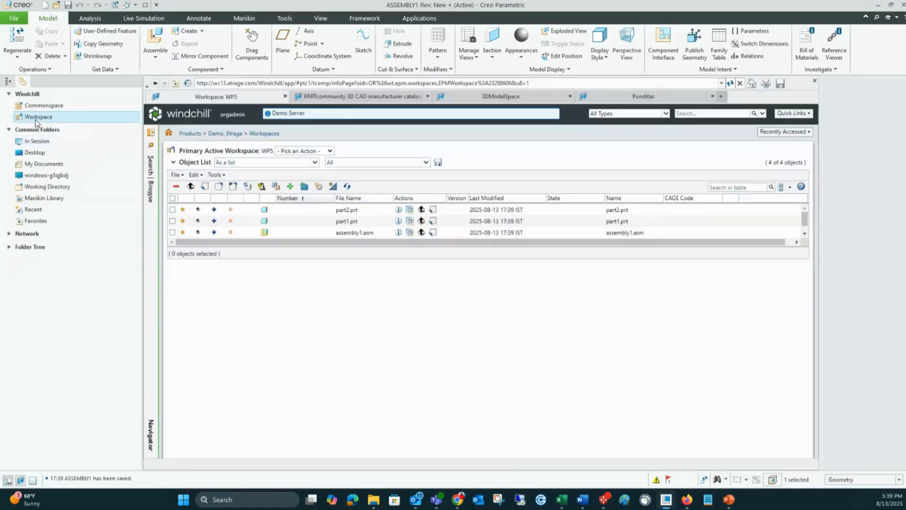
{"action": "left_click_drag", "start_coordinate": [364, 259], "coordinate": [370, 338]}
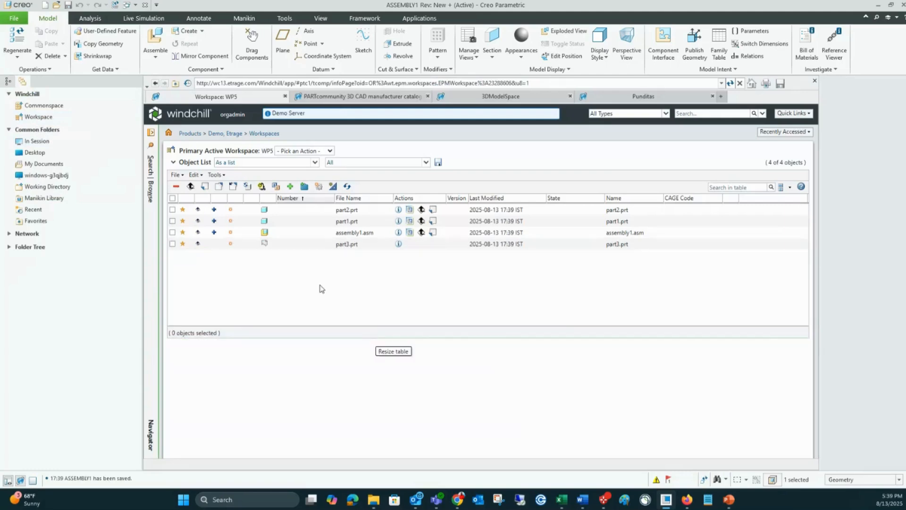
{"action": "double_click", "coordinate": [353, 245]}
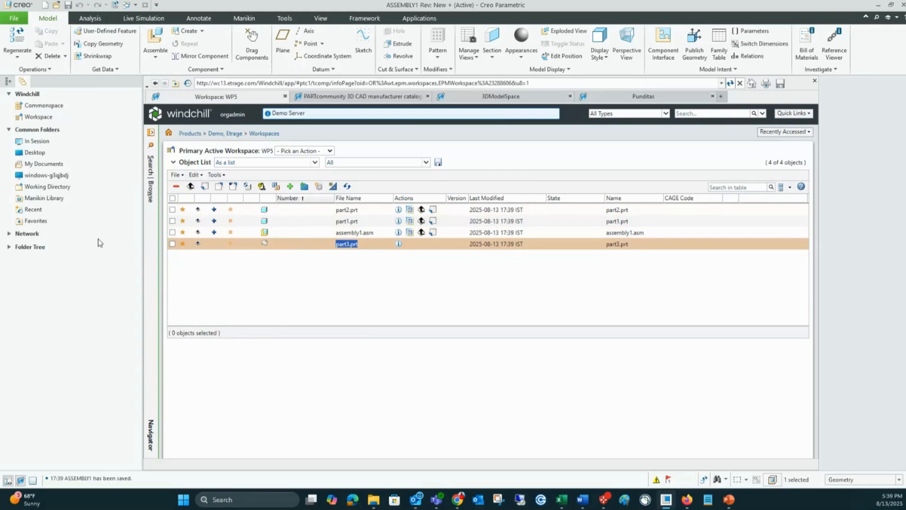
{"action": "left_click", "coordinate": [8, 81]}
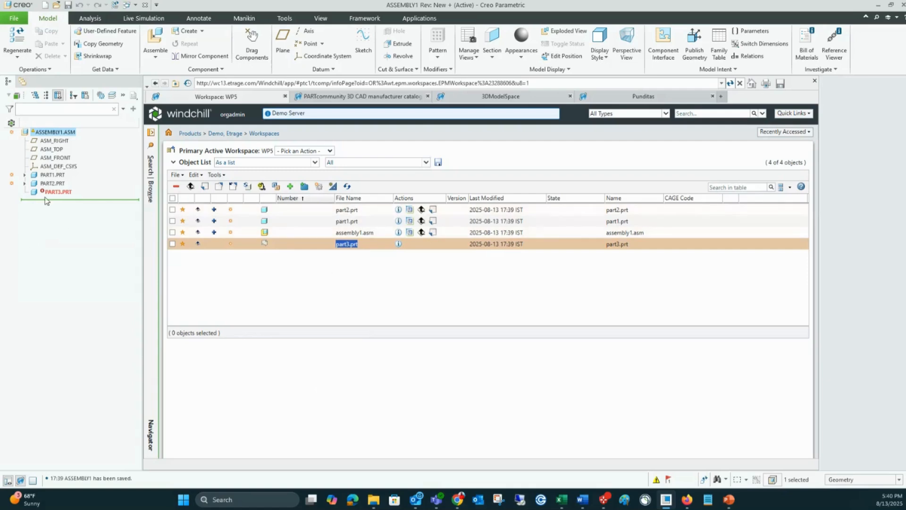
Step: Examine the replacement options for the missing dependent part3.prt and close them without choosing a file
{"action": "left_click", "coordinate": [251, 238]}
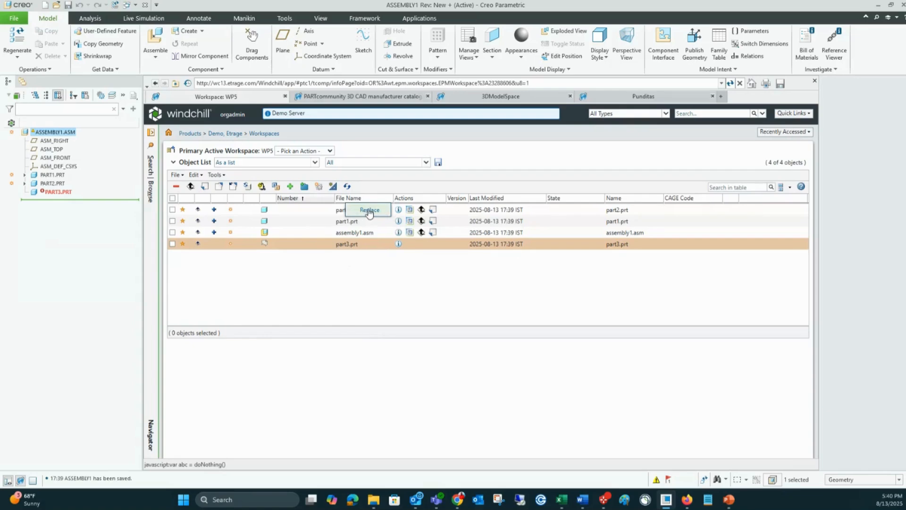
{"action": "left_click", "coordinate": [368, 212]}
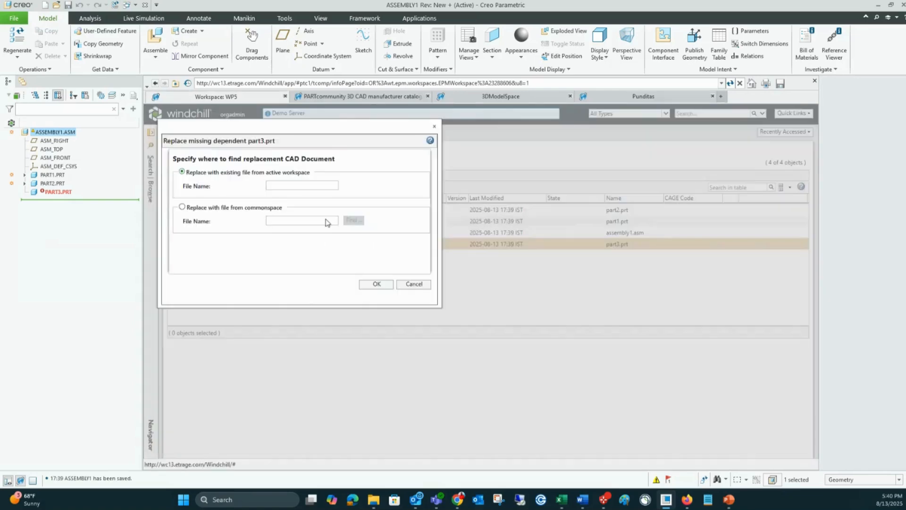
{"action": "left_click", "coordinate": [414, 284]}
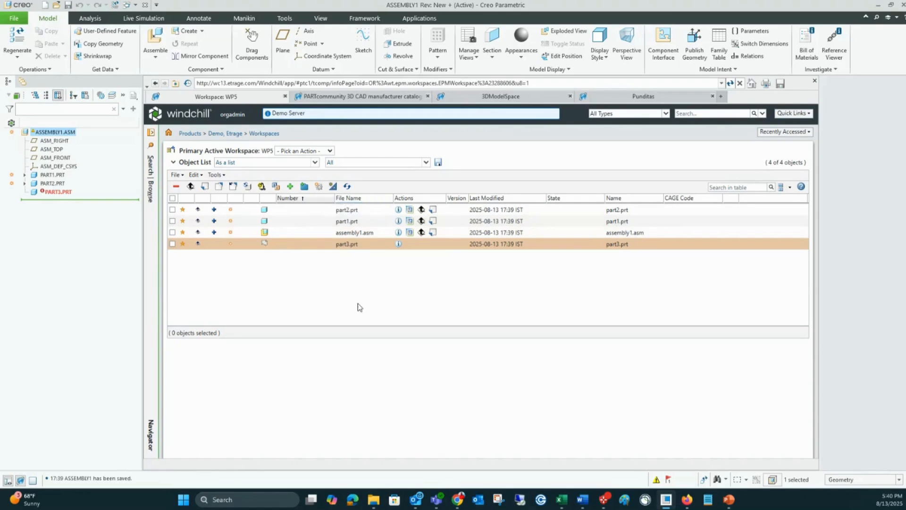
Step: Try to check in assembly1.asm, part1.prt, part2.prt and part3.prt together at the /Demo location
{"action": "left_click", "coordinate": [172, 199]}
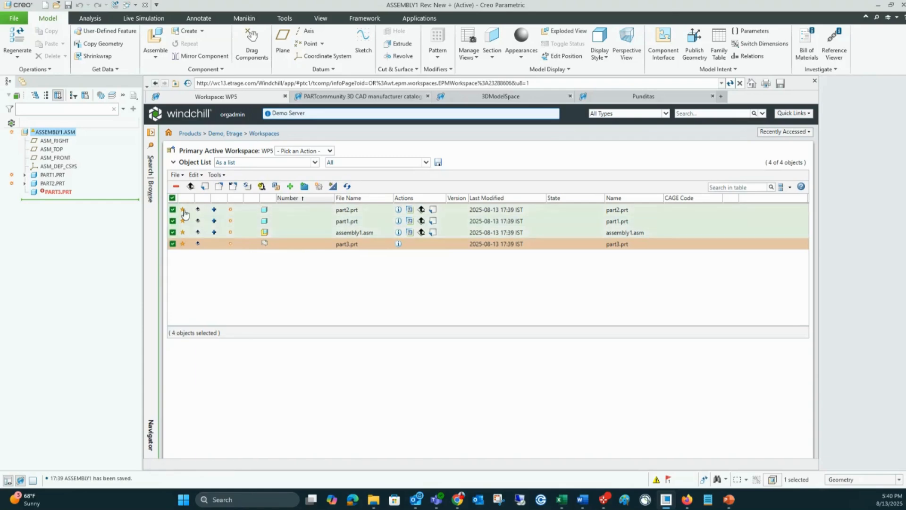
{"action": "left_click", "coordinate": [191, 187]}
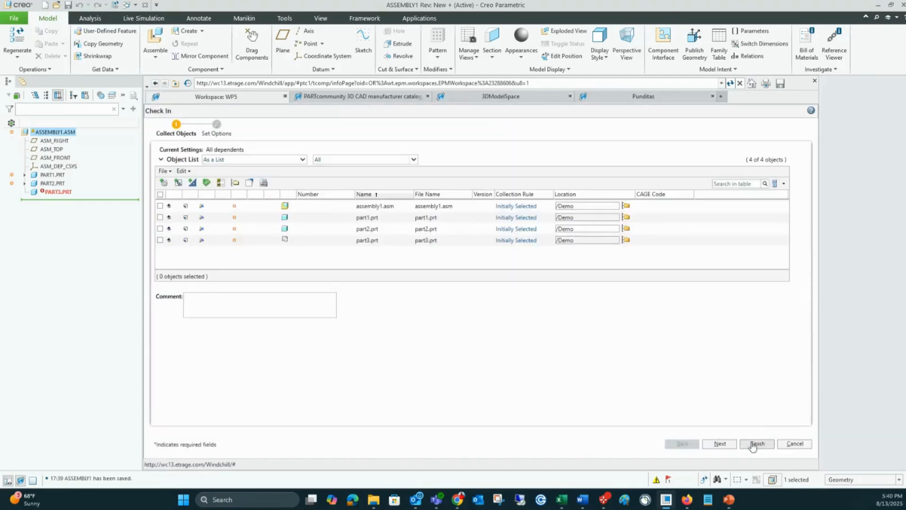
{"action": "left_click", "coordinate": [757, 443]}
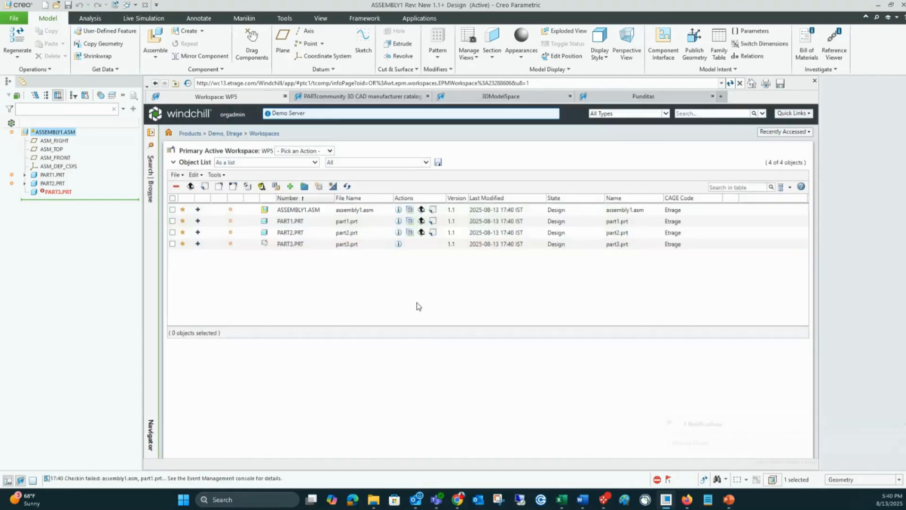
Step: Review the check-in event's conflict details for part3.prt in Event Management and close both windows
{"action": "left_click", "coordinate": [664, 481]}
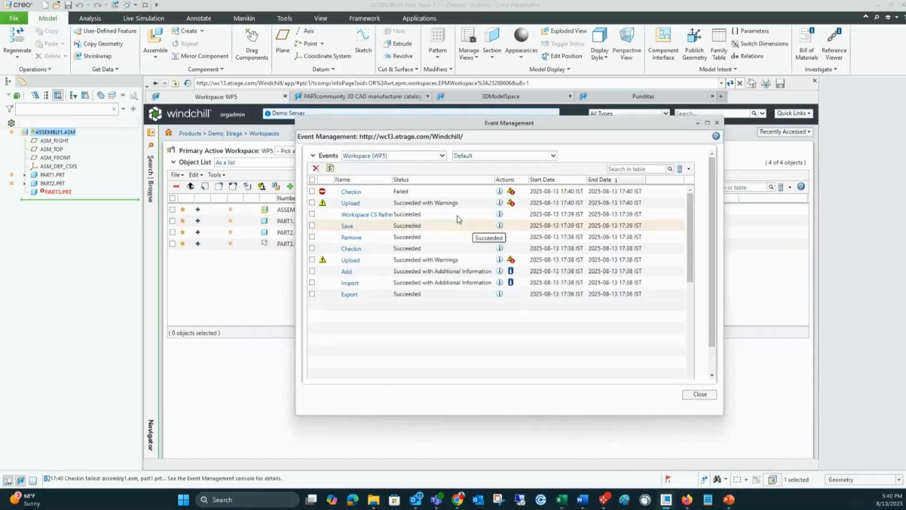
{"action": "left_click", "coordinate": [511, 192]}
{"action": "left_click", "coordinate": [479, 193]}
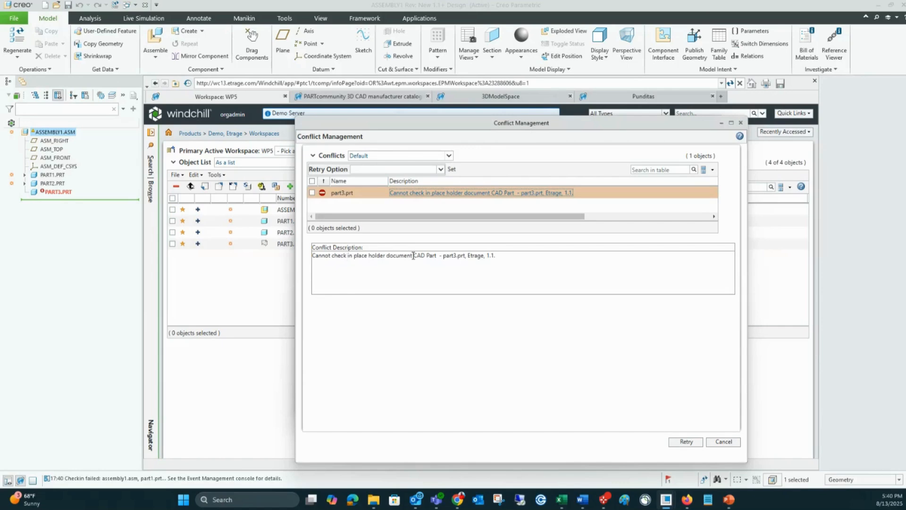
{"action": "left_click", "coordinate": [724, 441]}
{"action": "left_click", "coordinate": [706, 400]}
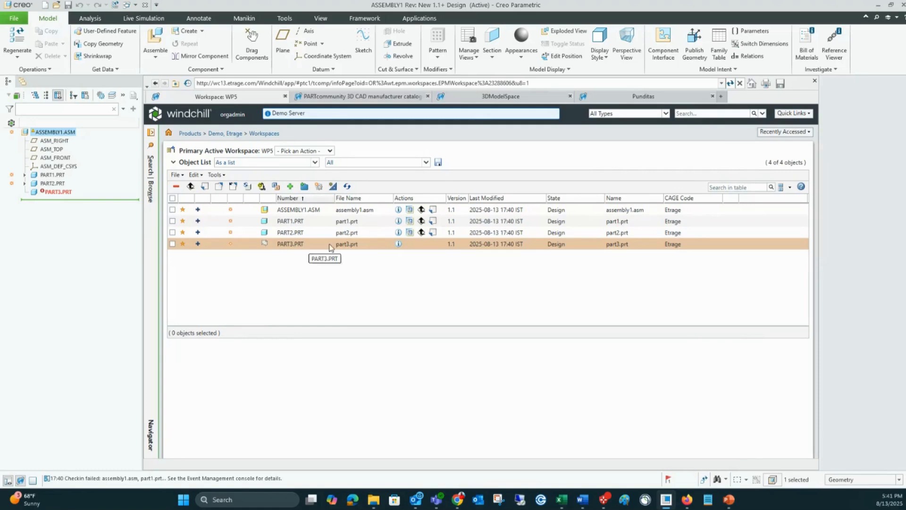
Step: Create a new solid part with the file name Blank using the default template
{"action": "left_click", "coordinate": [14, 18]}
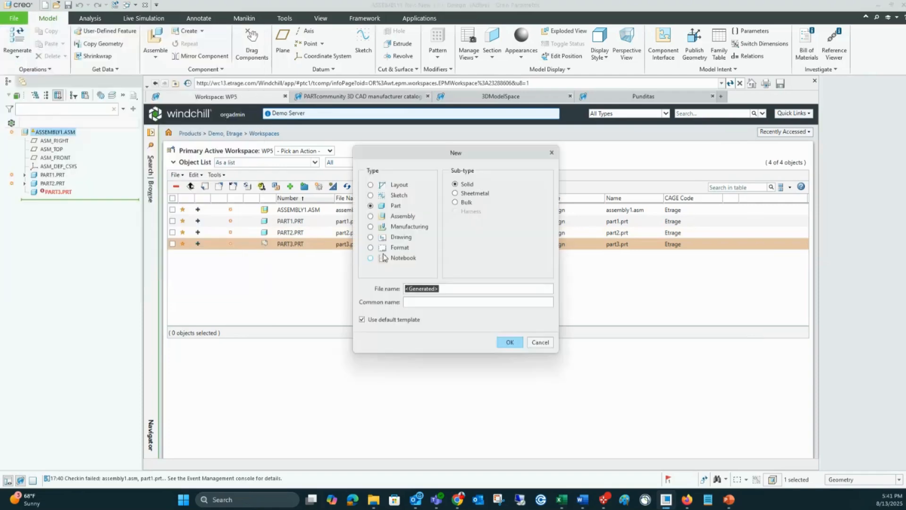
{"action": "left_click", "coordinate": [40, 35]}
{"action": "type", "text": "Blank"}
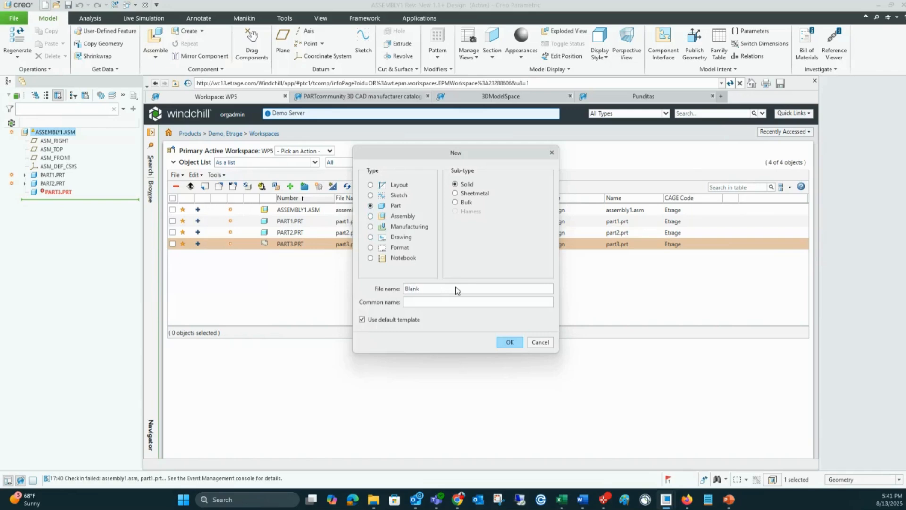
{"action": "left_click", "coordinate": [507, 343]}
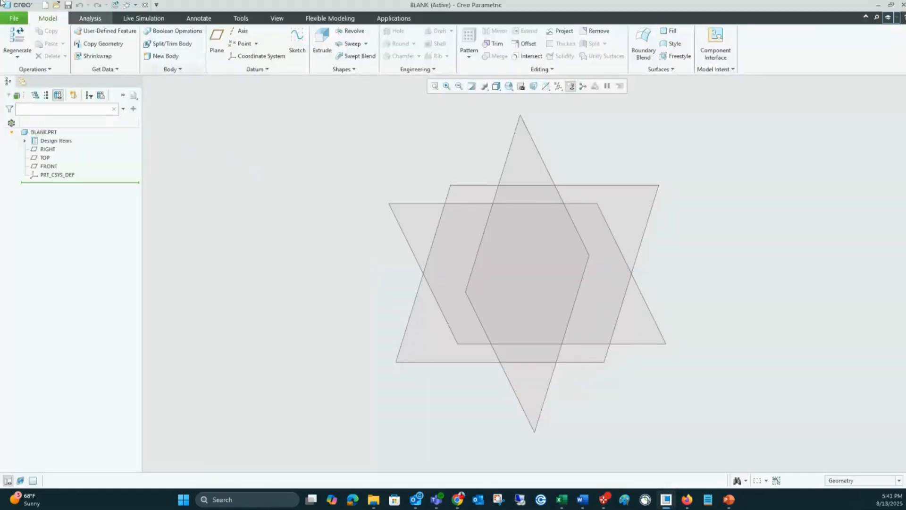
Step: Back up BLANK.PRT to the C:\Demo Data\Incomplete Files folder and close the part window
{"action": "left_click", "coordinate": [14, 18]}
{"action": "mouse_move", "coordinate": [49, 123]}
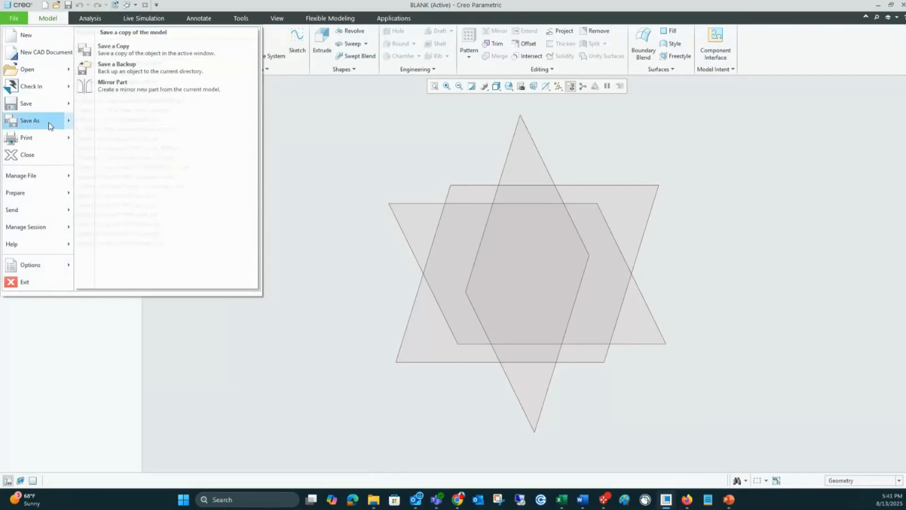
{"action": "left_click", "coordinate": [124, 66]}
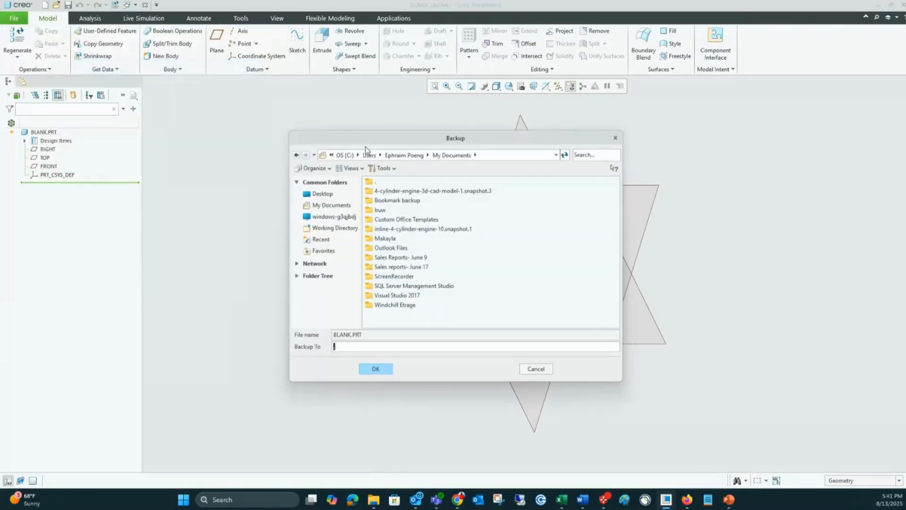
{"action": "left_click", "coordinate": [345, 155]}
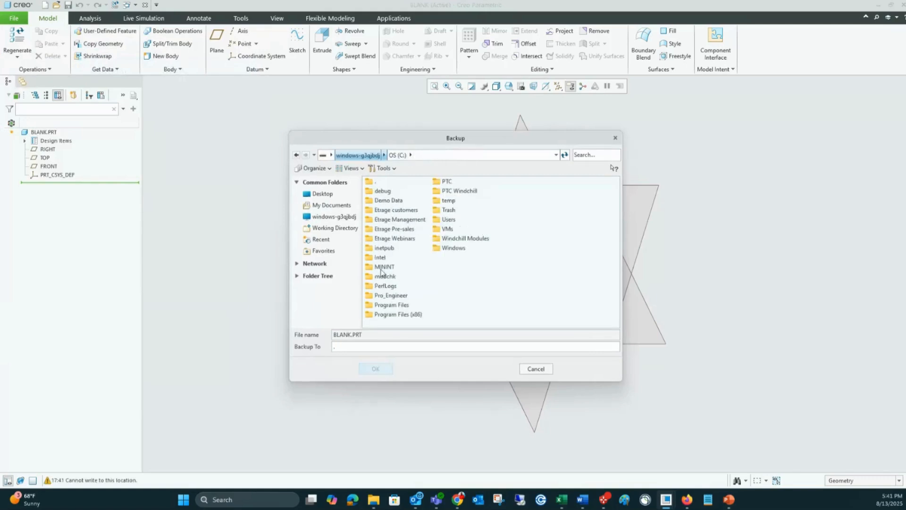
{"action": "left_click", "coordinate": [387, 202]}
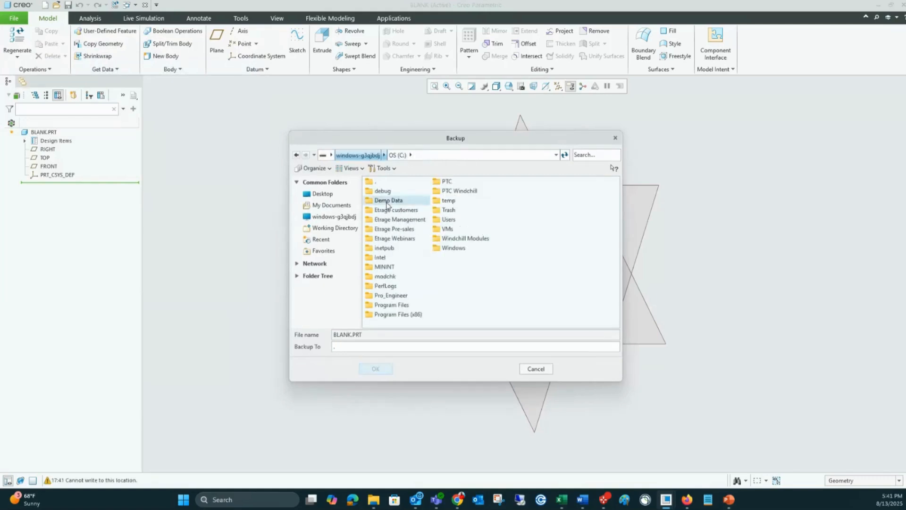
{"action": "double_click", "coordinate": [387, 202]}
{"action": "double_click", "coordinate": [389, 229]}
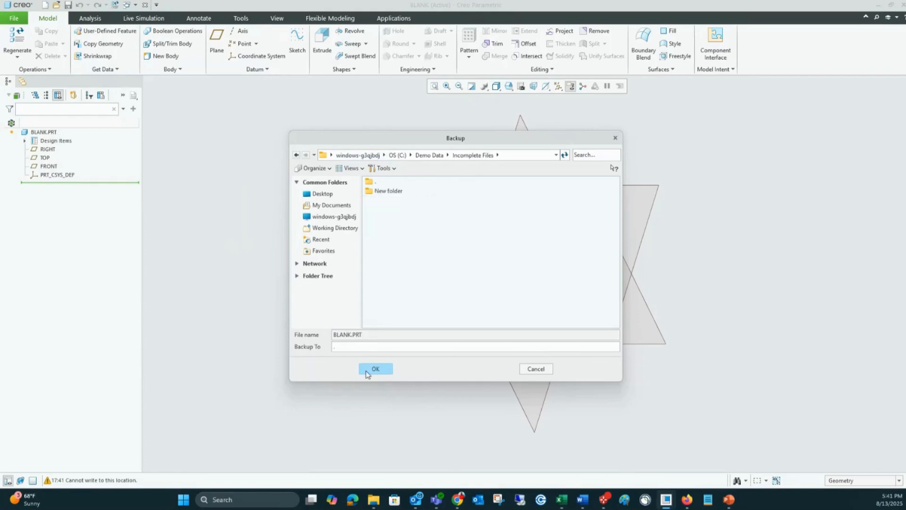
{"action": "left_click", "coordinate": [373, 369]}
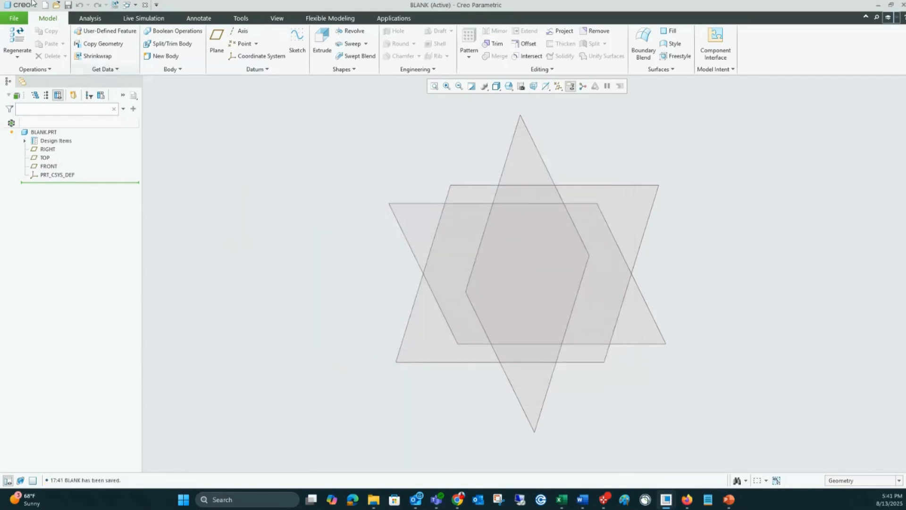
{"action": "left_click", "coordinate": [145, 7]}
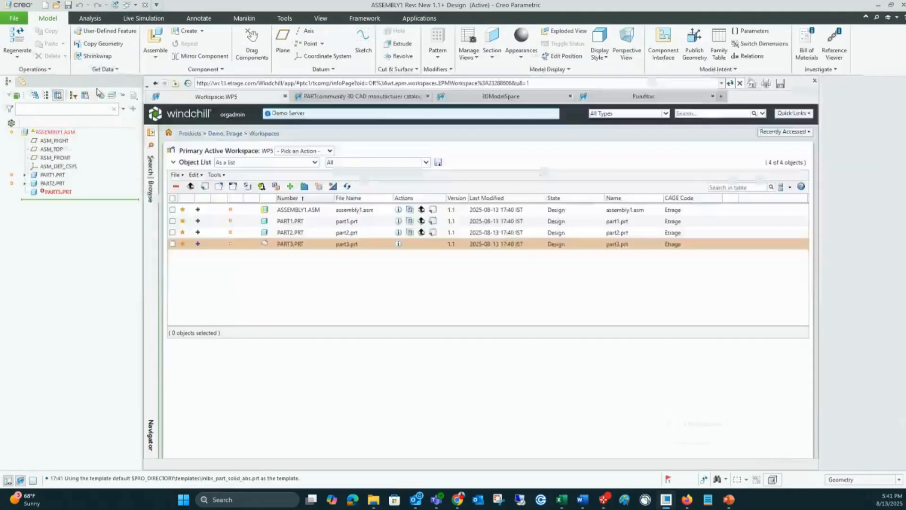
Step: Copy the missing part's number, PART3.PRT, from the workspace list and open the Demo Data\Incomplete Files folder in File Explorer
{"action": "double_click", "coordinate": [300, 243]}
{"action": "key", "text": "ctrl+c"}
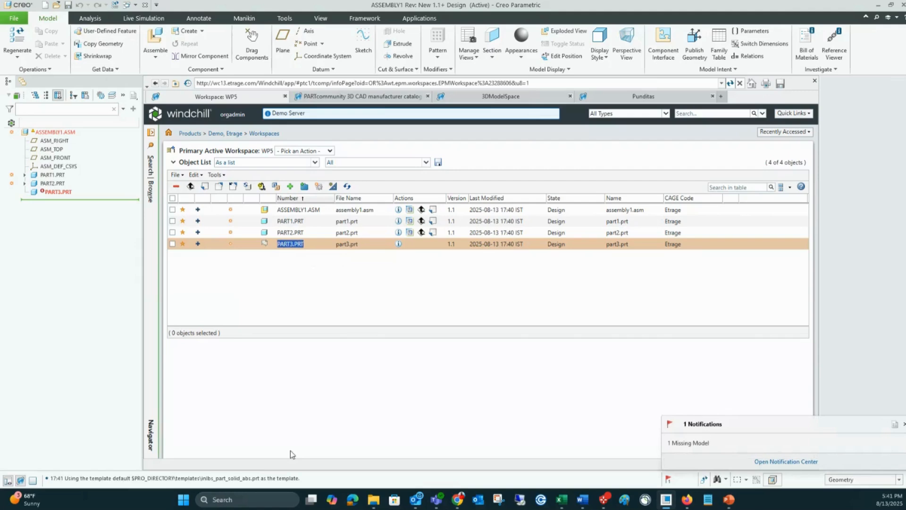
{"action": "left_click", "coordinate": [374, 499]}
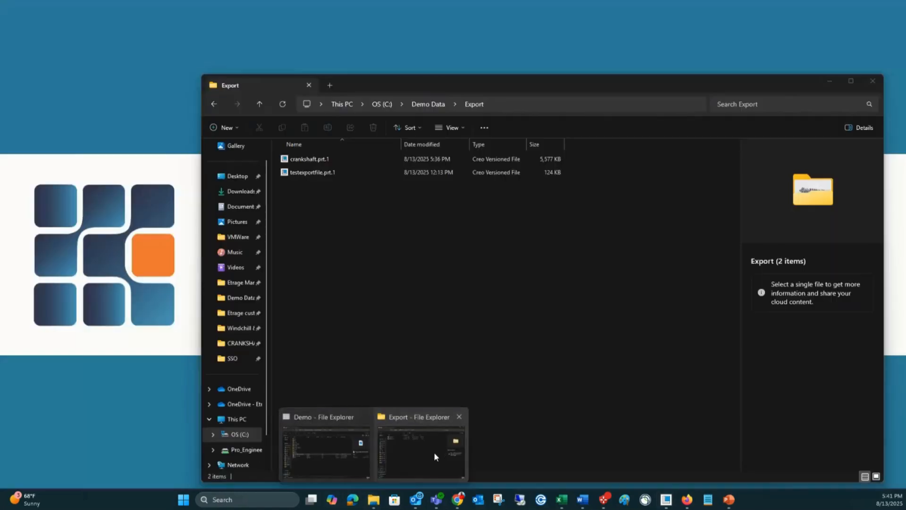
{"action": "left_click", "coordinate": [434, 452]}
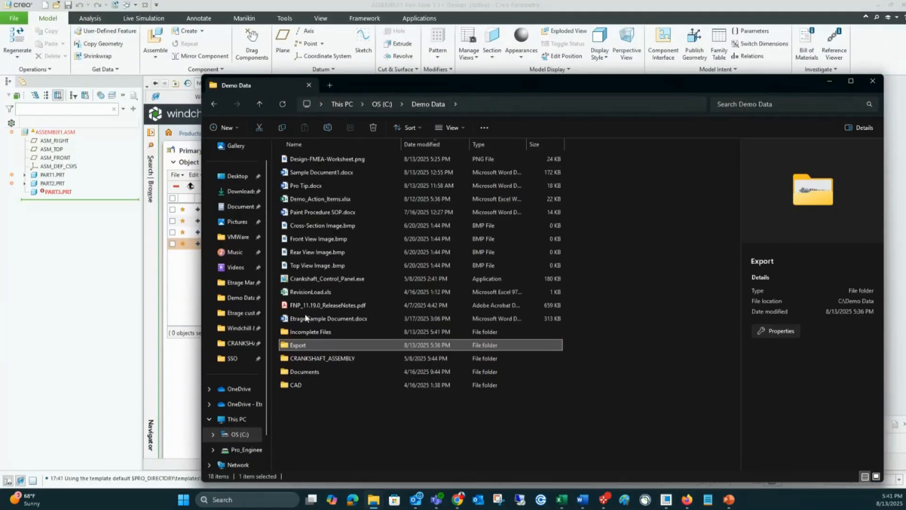
{"action": "double_click", "coordinate": [312, 334]}
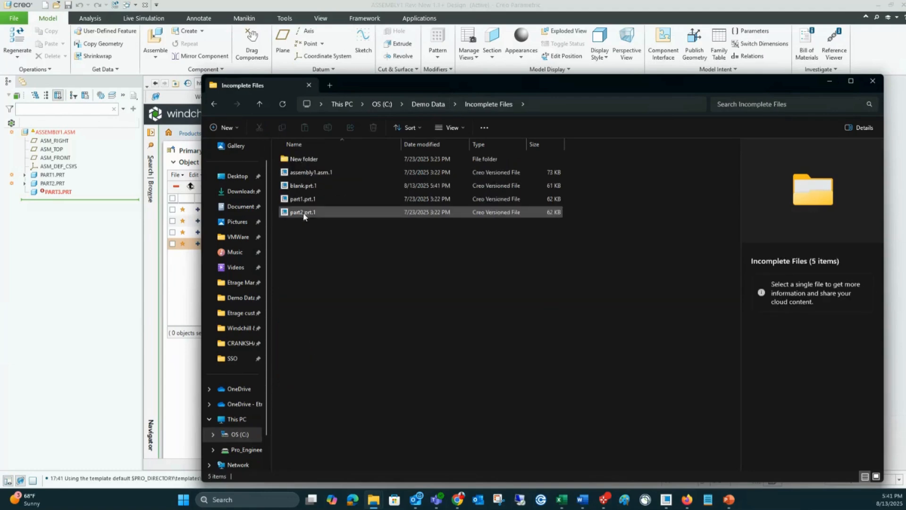
Step: Rename the file blank.prt.1 as part3.prt.1 and minimize File Explorer
{"action": "left_click", "coordinate": [305, 187]}
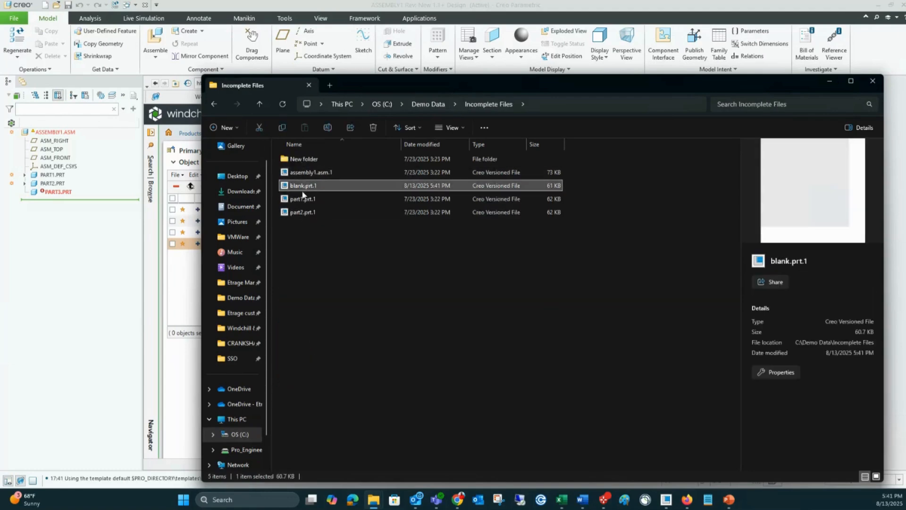
{"action": "left_click", "coordinate": [303, 186]}
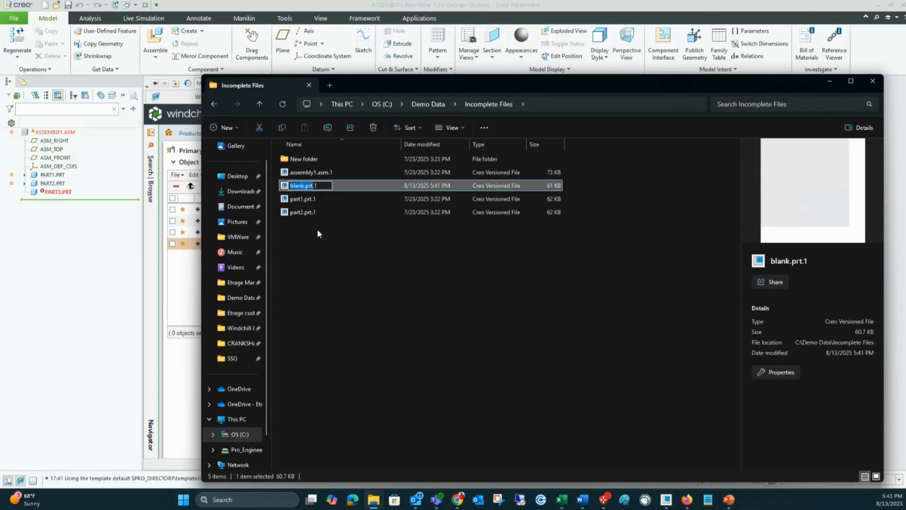
{"action": "key", "text": "ctrl+v"}
{"action": "key", "text": "BackSpace"}
{"action": "key", "text": "BackSpace"}
{"action": "key", "text": "BackSpace"}
{"action": "key", "text": "BackSpace"}
{"action": "key", "text": "BackSpace"}
{"action": "key", "text": "BackSpace"}
{"action": "key", "text": "BackSpace"}
{"action": "key", "text": "BackSpace"}
{"action": "key", "text": "BackSpace"}
{"action": "type", "text": "part3.prt"}
{"action": "key", "text": "Return"}
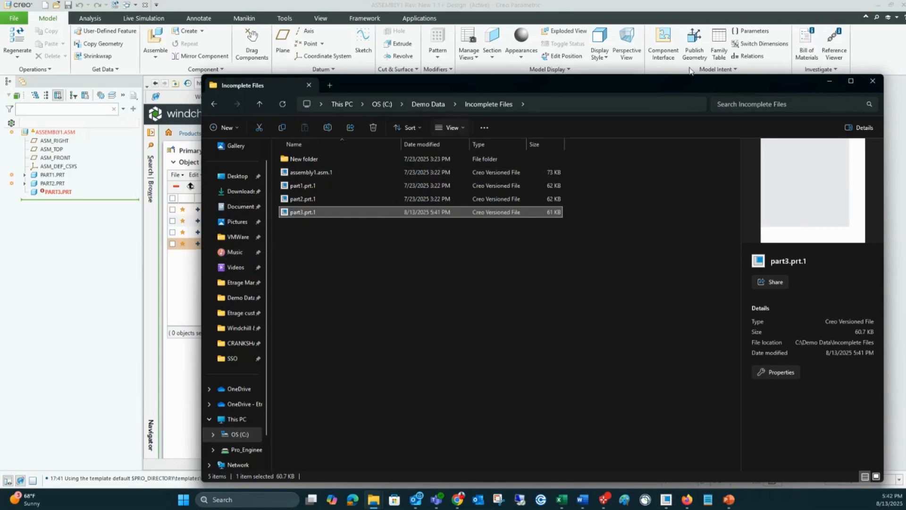
{"action": "left_click", "coordinate": [830, 82]}
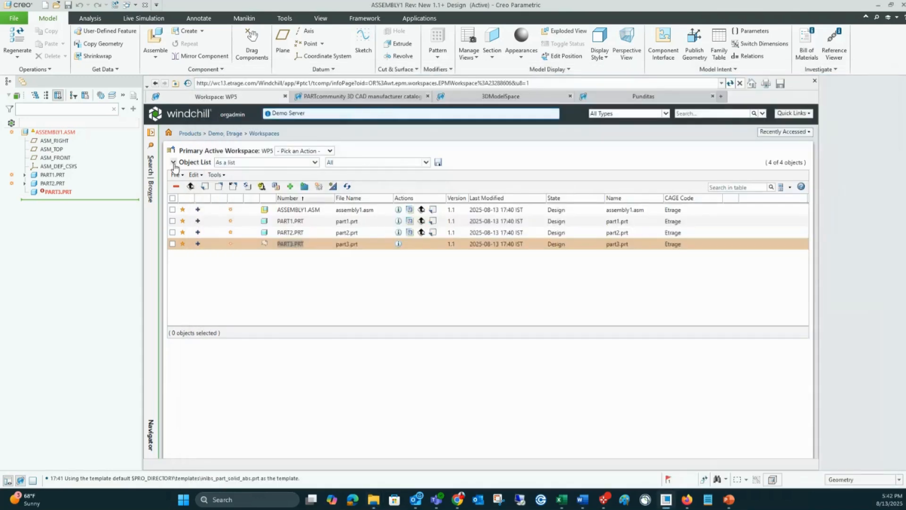
Step: Close the assembly window and erase all undisplayed objects from the session
{"action": "left_click", "coordinate": [144, 4]}
{"action": "left_click", "coordinate": [123, 45]}
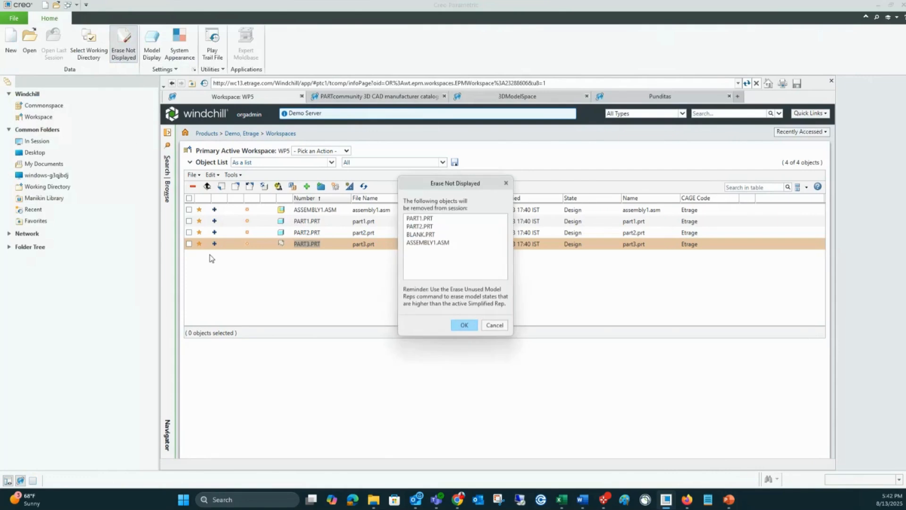
{"action": "left_click", "coordinate": [463, 325]}
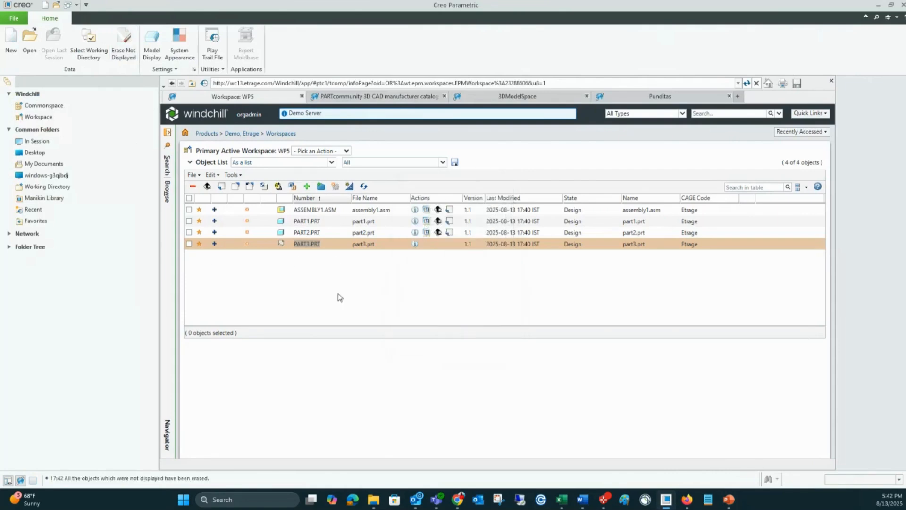
Step: Open part3.prt from the C:\Demo Data\Incomplete Files folder
{"action": "left_click", "coordinate": [29, 42]}
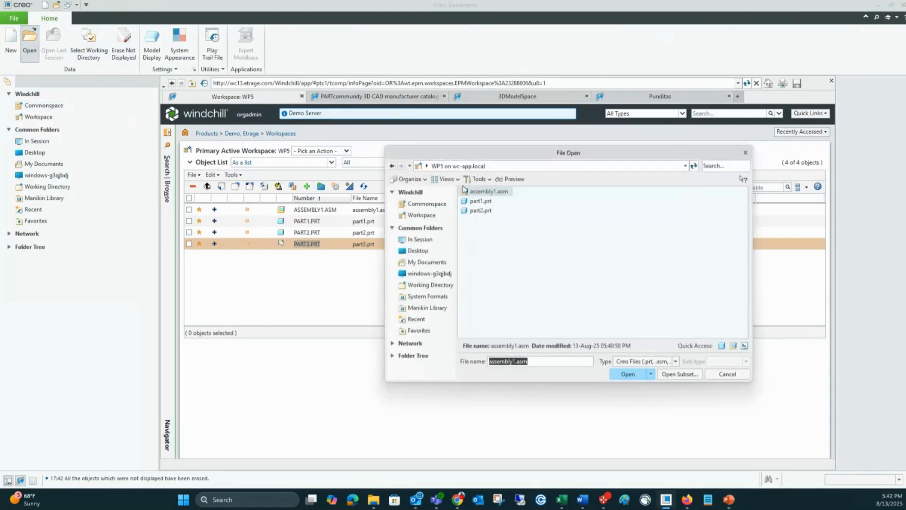
{"action": "left_click", "coordinate": [426, 273]}
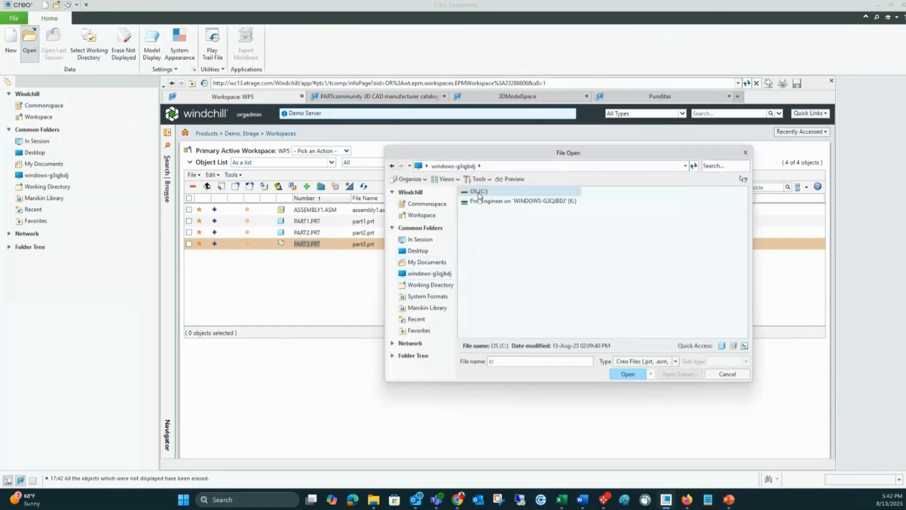
{"action": "double_click", "coordinate": [486, 192]}
{"action": "double_click", "coordinate": [484, 202]}
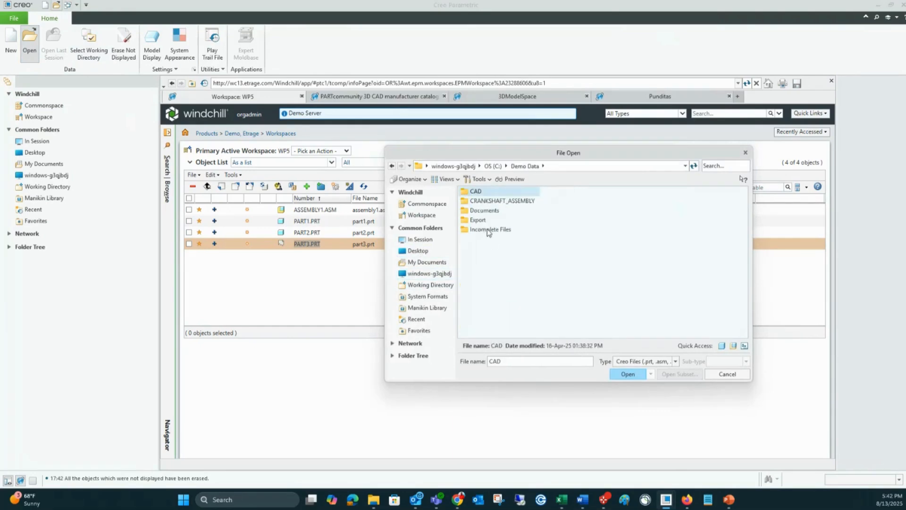
{"action": "double_click", "coordinate": [484, 230]}
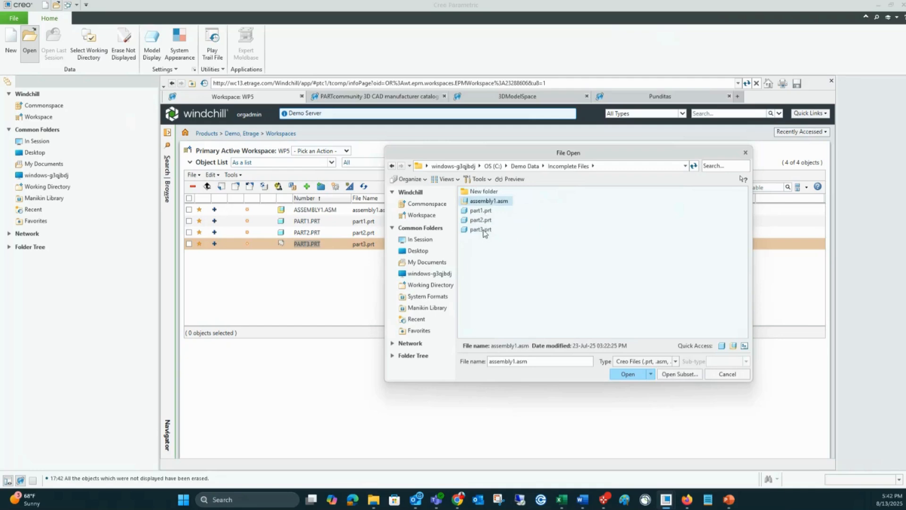
{"action": "double_click", "coordinate": [481, 230]}
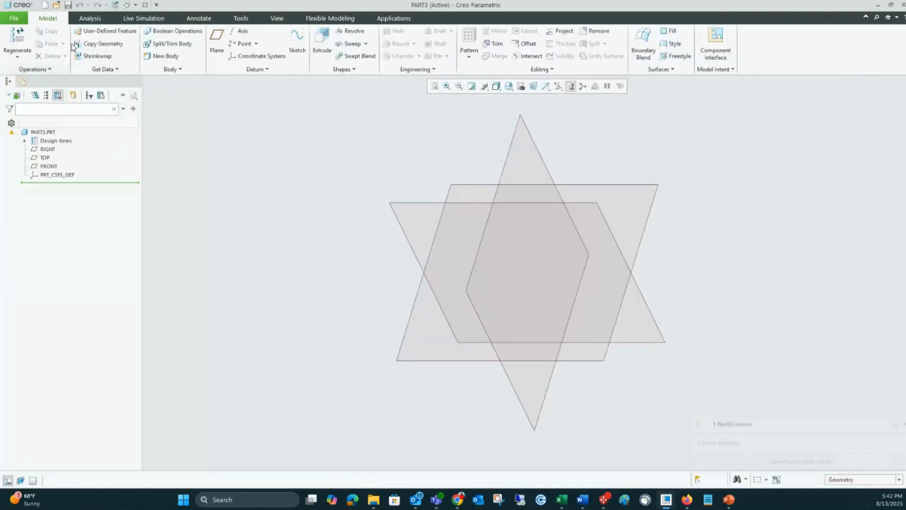
Step: Save PART3 to the workspace, ignoring the same-name conflict to overwrite the local version
{"action": "left_click", "coordinate": [68, 5]}
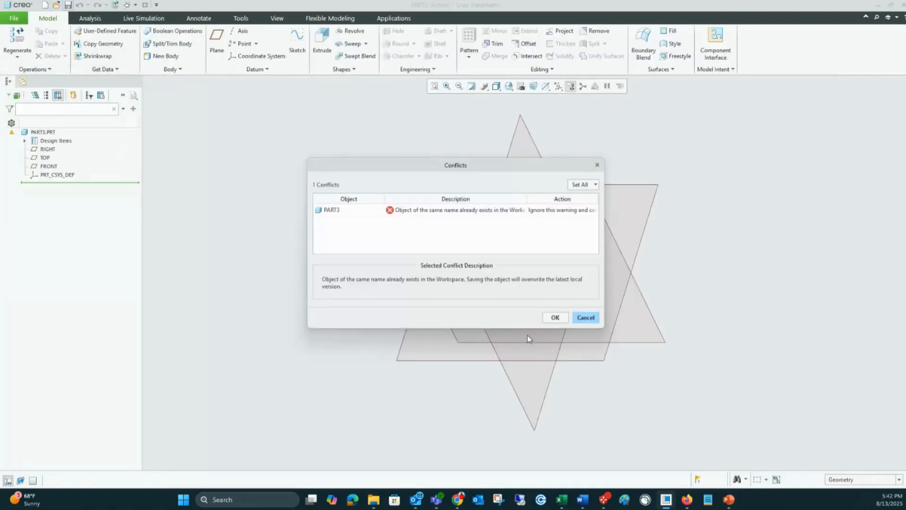
{"action": "left_click_drag", "start_coordinate": [604, 245], "coordinate": [767, 249]}
{"action": "left_click_drag", "start_coordinate": [489, 171], "coordinate": [432, 175]}
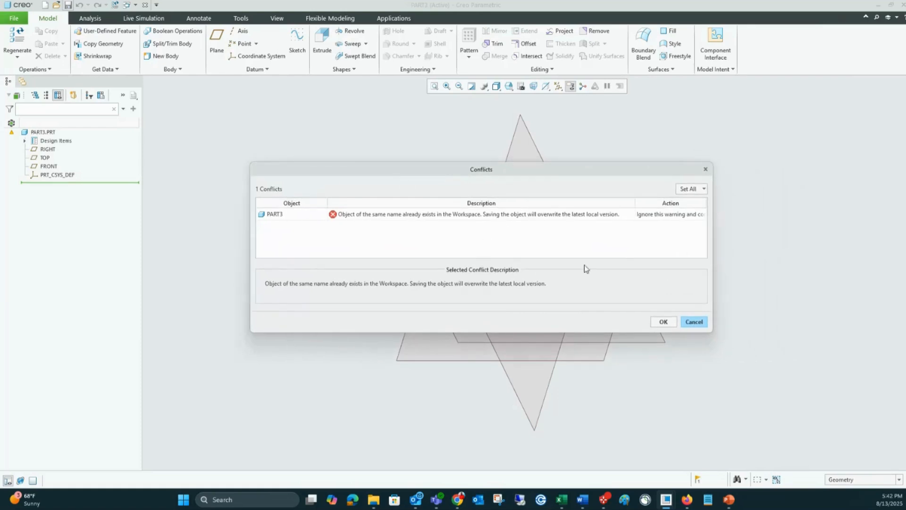
{"action": "left_click", "coordinate": [663, 322]}
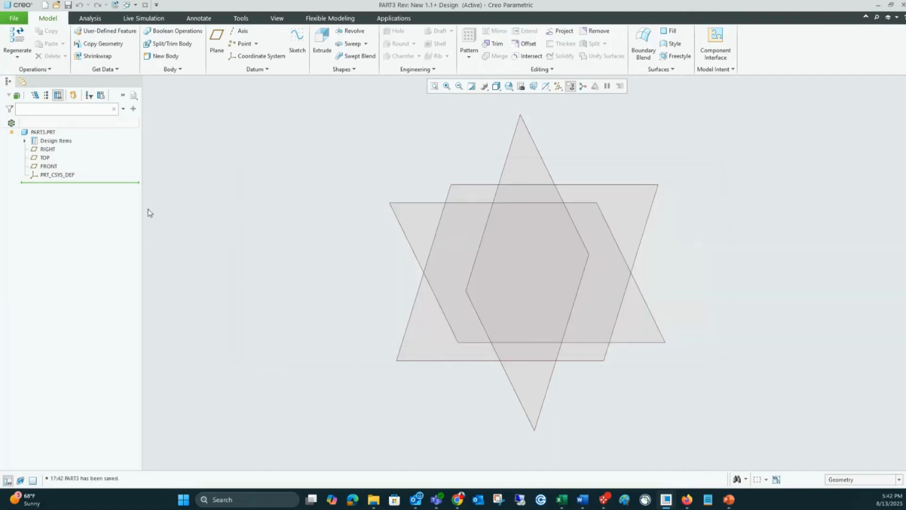
Step: Check in assembly1.asm, part1.prt, part2.prt and part3.prt from the active workspace at the /Demo location
{"action": "left_click", "coordinate": [22, 81]}
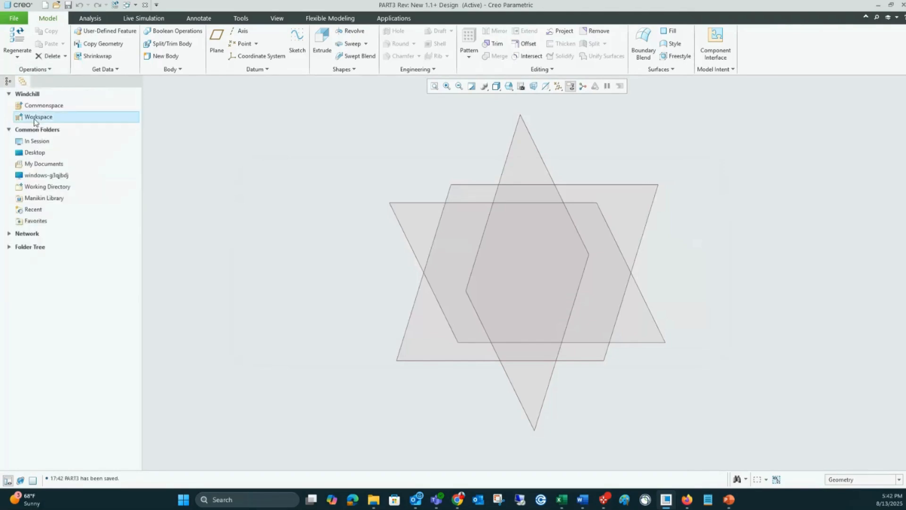
{"action": "left_click", "coordinate": [36, 117]}
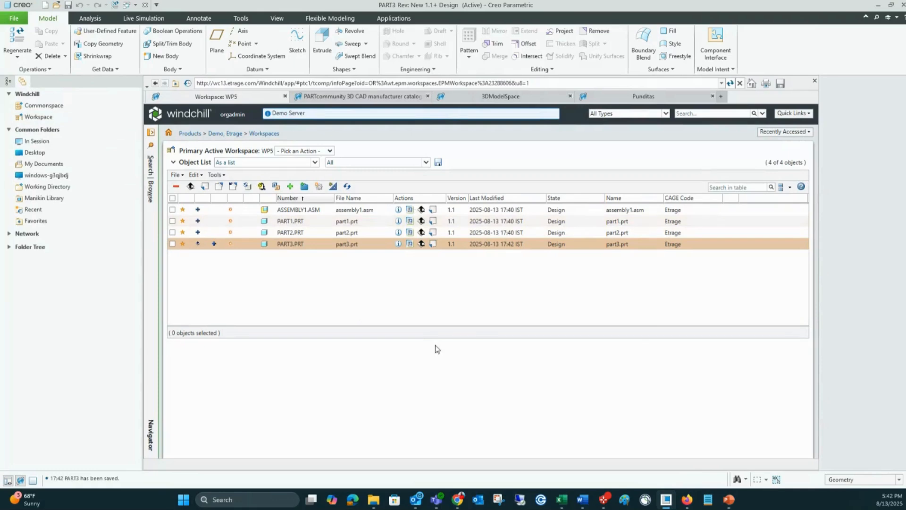
{"action": "left_click", "coordinate": [172, 197]}
{"action": "left_click", "coordinate": [204, 187]}
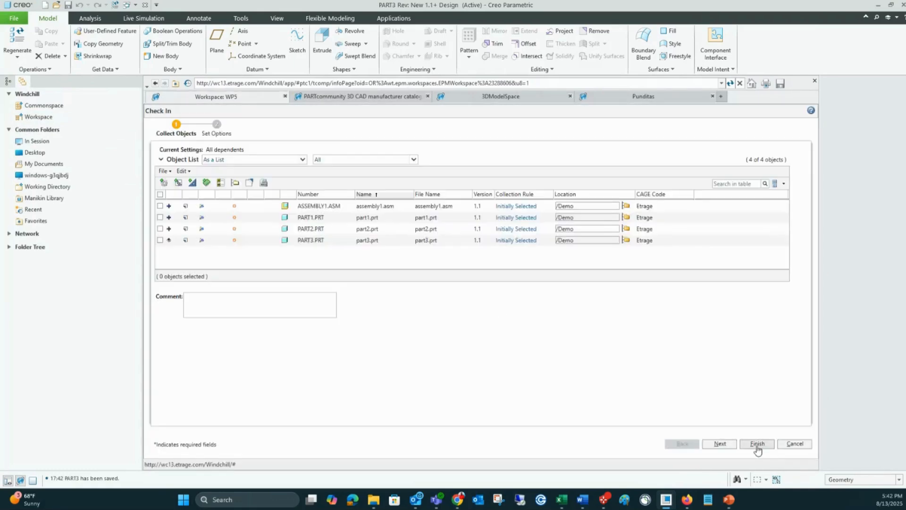
{"action": "left_click", "coordinate": [757, 443]}
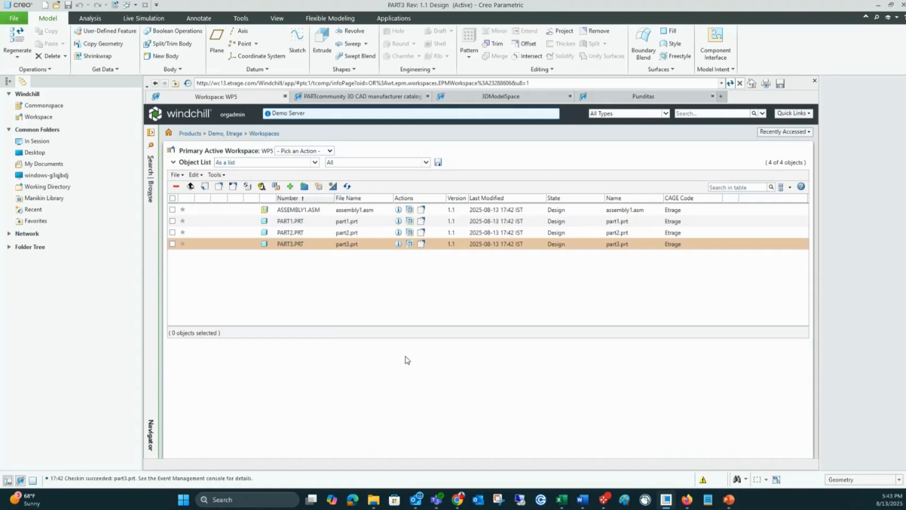
Step: Check out all four objects in the workspace and save PART3
{"action": "left_click", "coordinate": [172, 197]}
{"action": "left_click", "coordinate": [218, 186]}
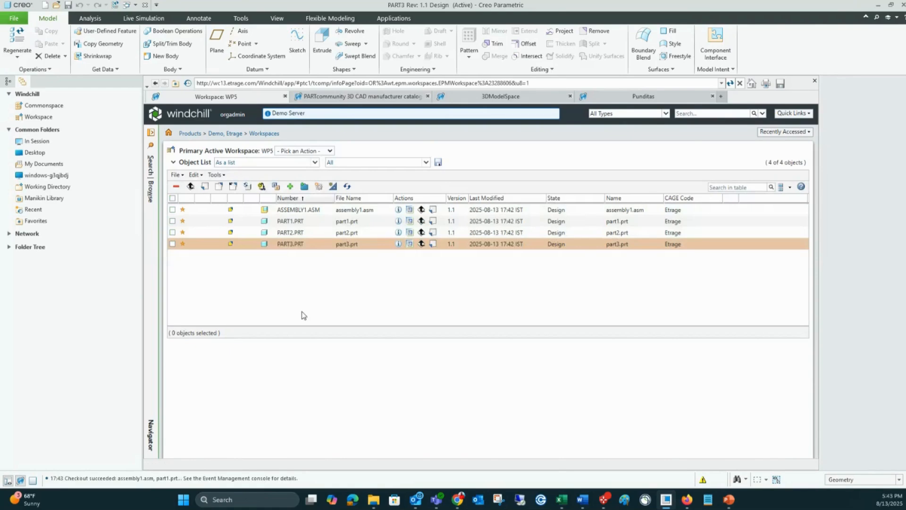
{"action": "left_click", "coordinate": [172, 197]}
{"action": "key", "text": "ctrl+s"}
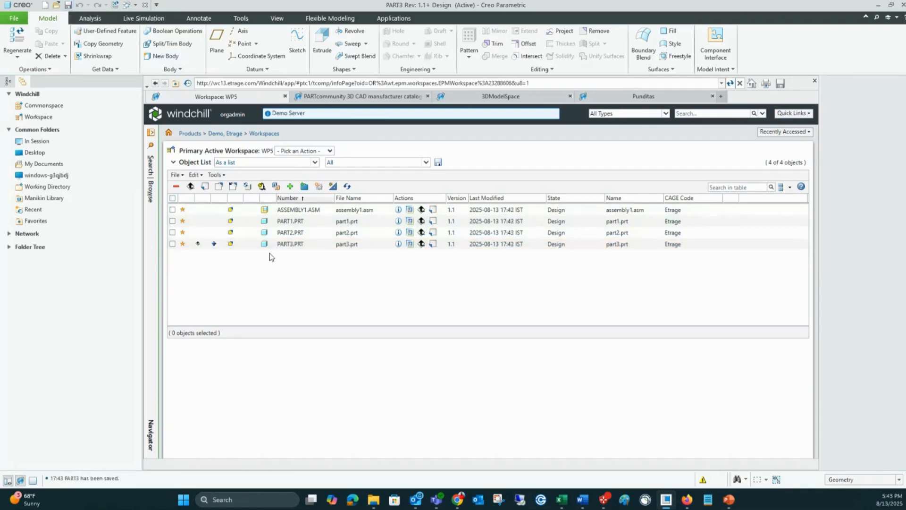
Step: Check in part3.prt with the Remove from Workspace option enabled and erase the closed part from the session
{"action": "left_click", "coordinate": [433, 244]}
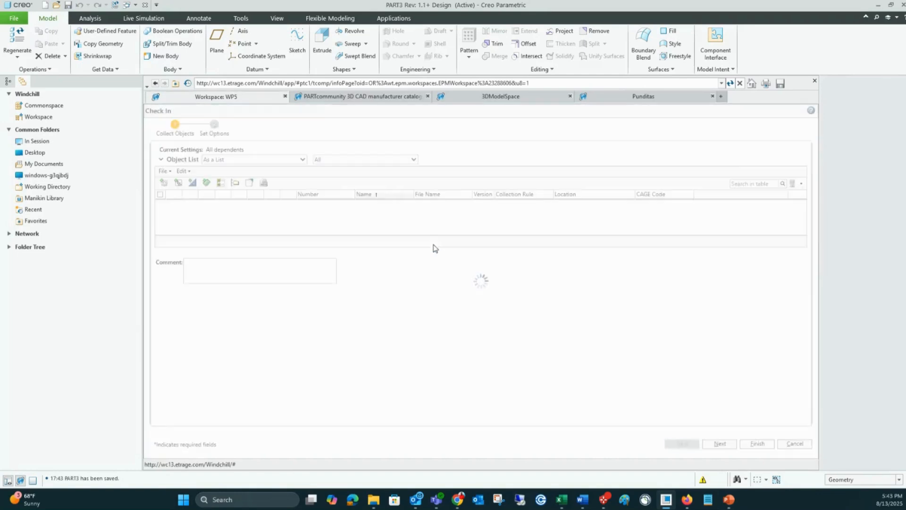
{"action": "left_click", "coordinate": [716, 443]}
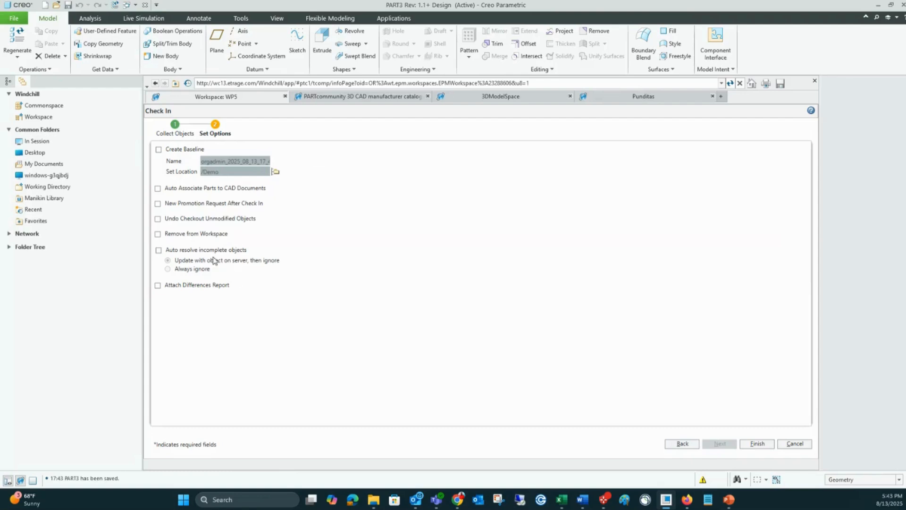
{"action": "left_click", "coordinate": [158, 234]}
{"action": "left_click", "coordinate": [757, 443]}
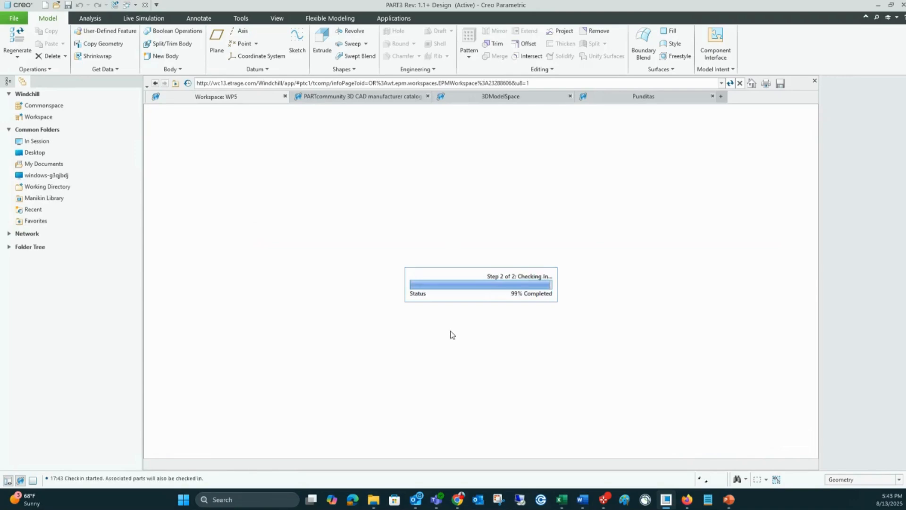
{"action": "left_click", "coordinate": [461, 325]}
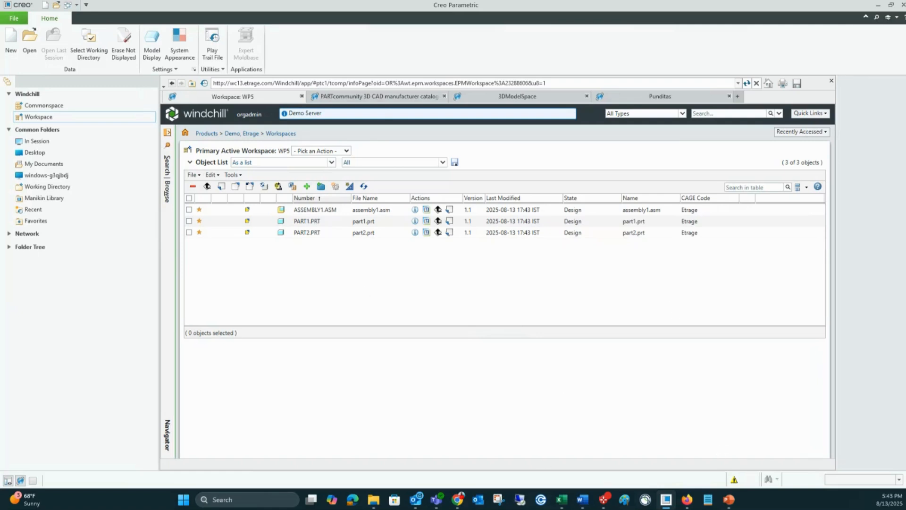
Step: Switch to the PowerPoint slide show and advance to the Upgrade Updates slide
{"action": "left_click", "coordinate": [729, 500]}
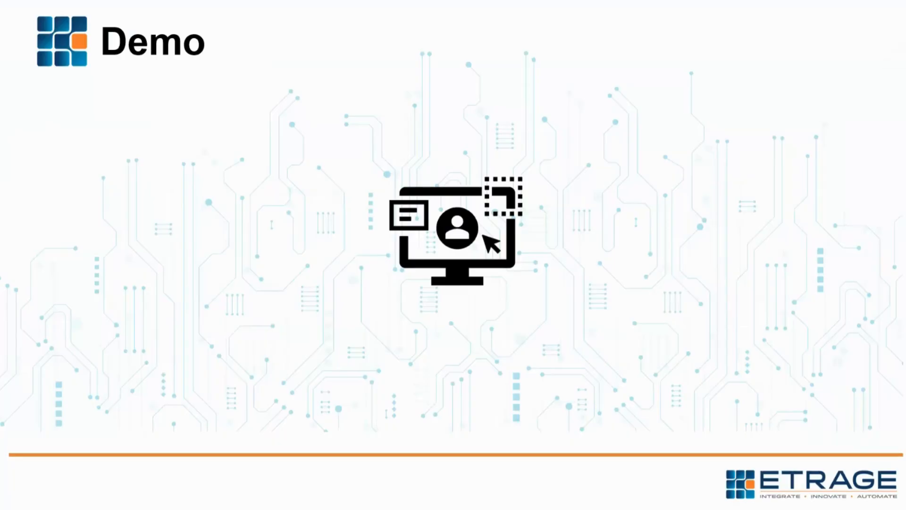
{"action": "key", "text": "Right"}
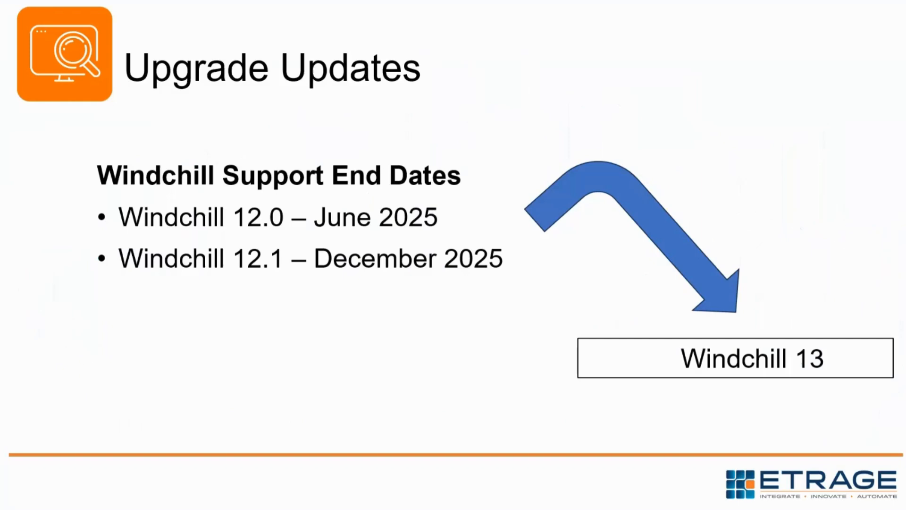